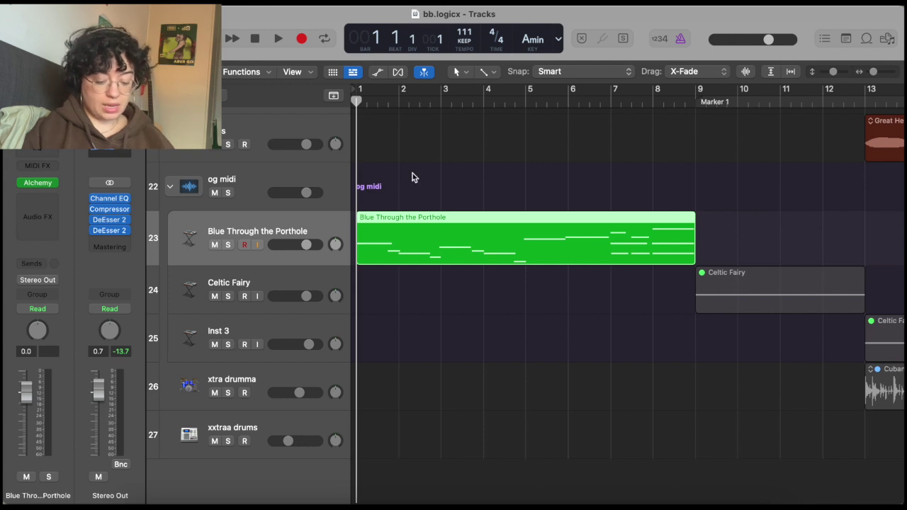
- Audition the Blue Through the Porthole instrument by playing a short run of notes with Musical Typing, and close the keyboard
{"action": "key", "text": "super+k"}
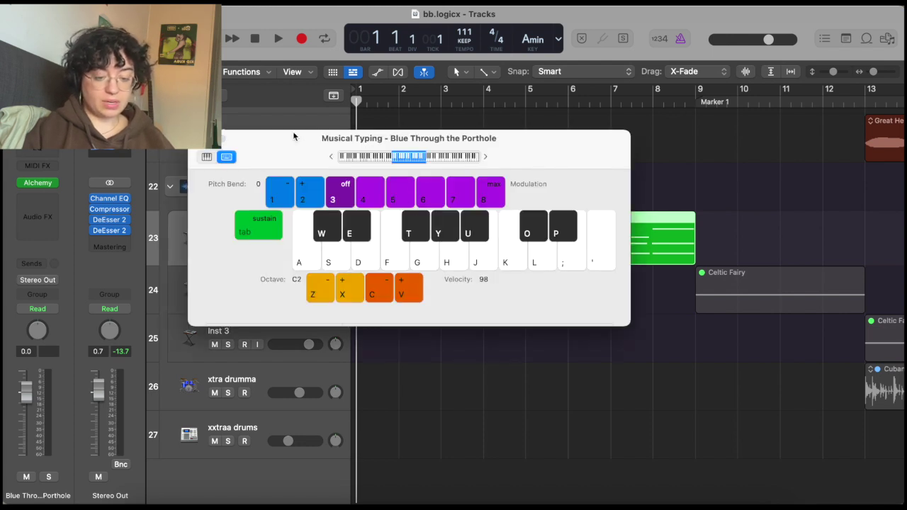
{"action": "left_click_drag", "start_coordinate": [294, 133], "coordinate": [404, 71]}
{"action": "key", "text": "a"}
{"action": "key", "text": "s"}
{"action": "key", "text": "d"}
{"action": "key", "text": "f"}
{"action": "key", "text": "h"}
{"action": "key", "text": "k"}
{"action": "key", "text": "s"}
{"action": "key", "text": "d"}
{"action": "key", "text": "f"}
{"action": "key", "text": "j"}
{"action": "key", "text": "d"}
{"action": "key", "text": "s"}
{"action": "key", "text": "f"}
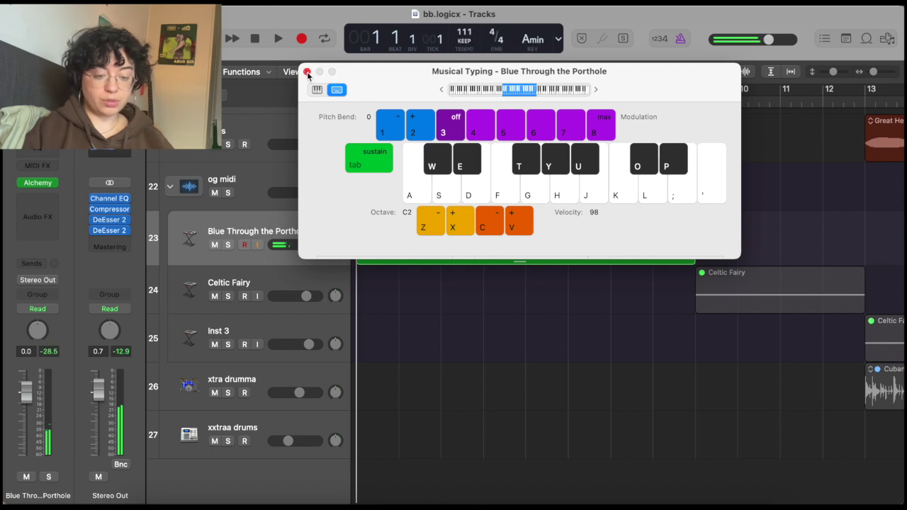
{"action": "left_click", "coordinate": [307, 72]}
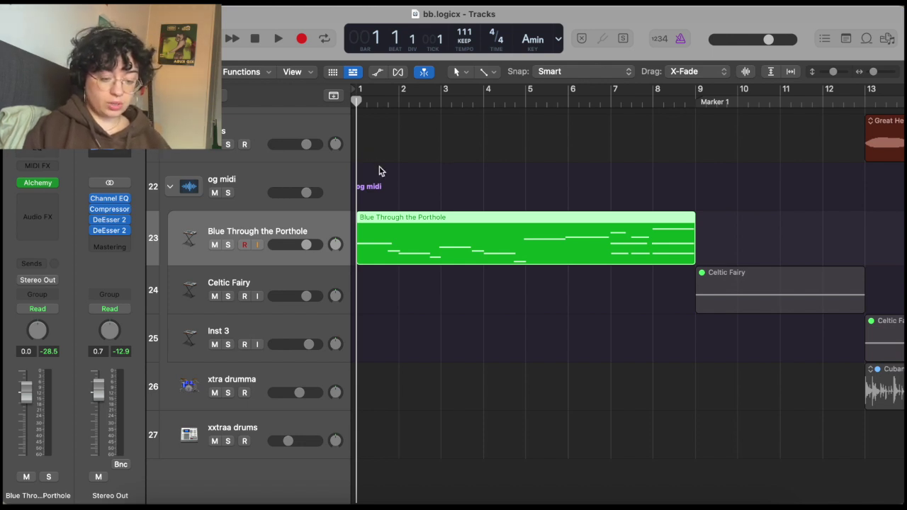
- Play the Blue Through the Porthole region from bar 1 and review its notes in an enlarged Piano Roll, stopping playback in bar 5
{"action": "key", "text": "space"}
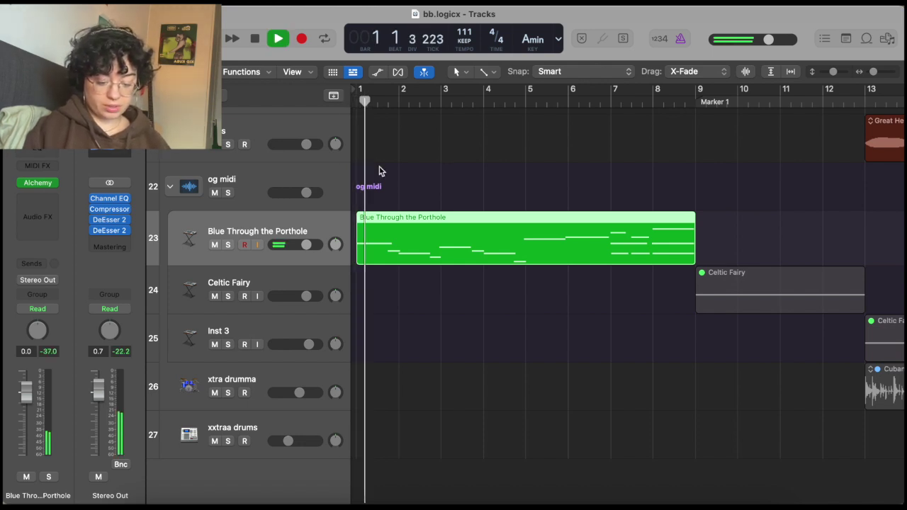
{"action": "key", "text": "p"}
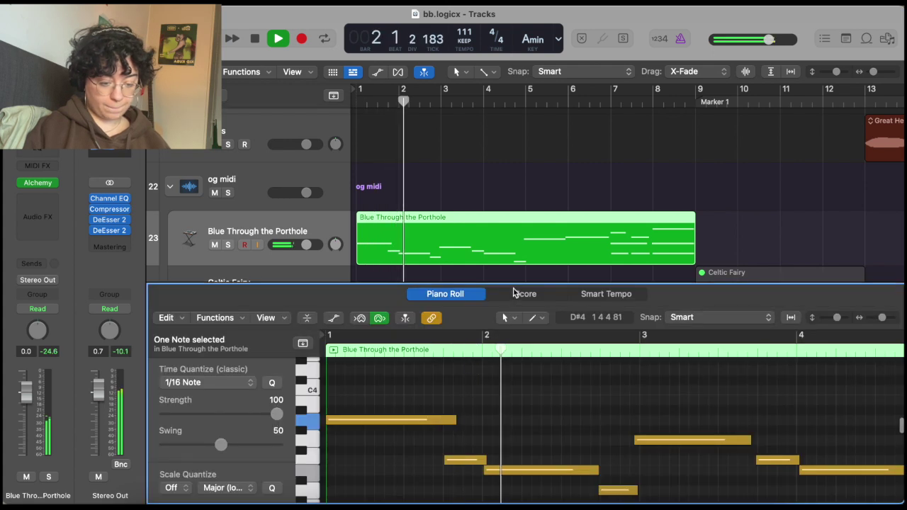
{"action": "left_click_drag", "start_coordinate": [511, 284], "coordinate": [502, 219]}
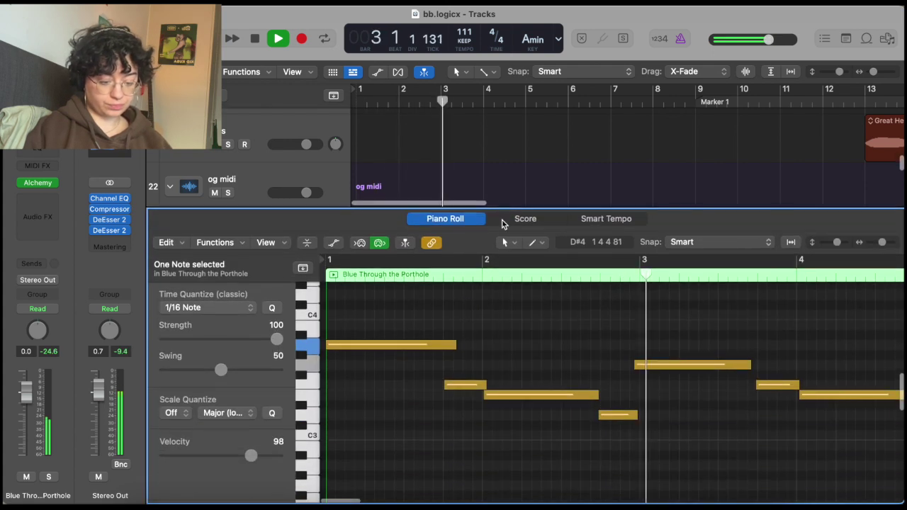
{"action": "scroll", "coordinate": [526, 378], "scroll_direction": "down", "scroll_amount": 3}
{"action": "scroll", "coordinate": [526, 377], "scroll_direction": "up", "scroll_amount": 3}
{"action": "scroll", "coordinate": [528, 378], "scroll_direction": "down", "scroll_amount": 4}
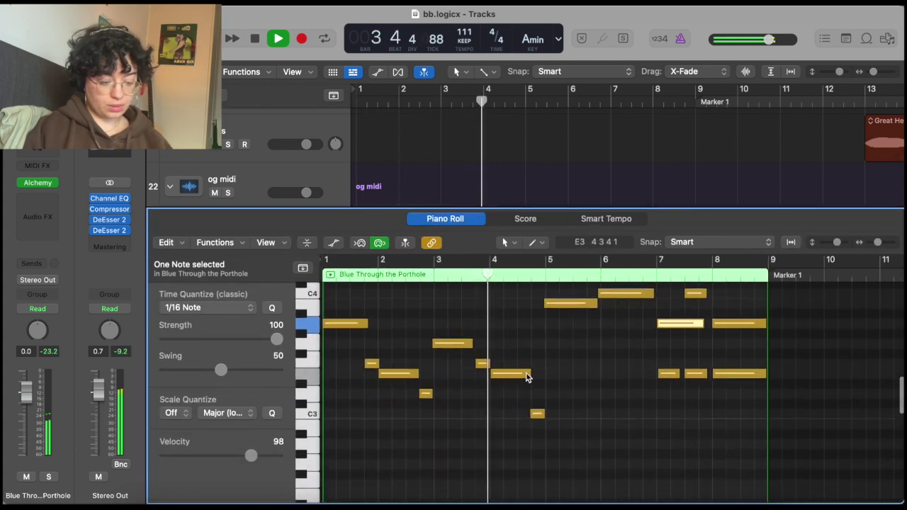
{"action": "left_click", "coordinate": [593, 393]}
{"action": "scroll", "coordinate": [593, 393], "scroll_direction": "up", "scroll_amount": 2}
{"action": "scroll", "coordinate": [591, 391], "scroll_direction": "up", "scroll_amount": 3}
{"action": "scroll", "coordinate": [591, 391], "scroll_direction": "down", "scroll_amount": 5}
{"action": "scroll", "coordinate": [589, 391], "scroll_direction": "up", "scroll_amount": 3}
{"action": "key", "text": "space"}
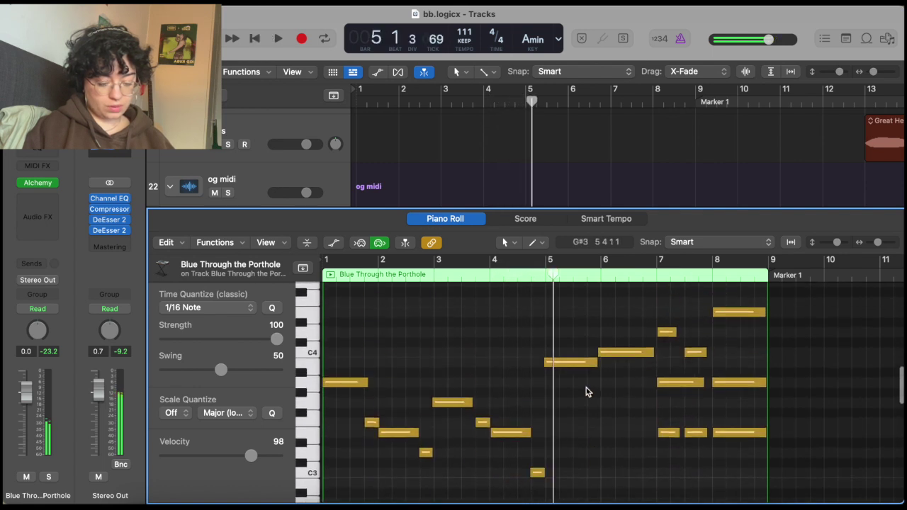
- Try adding a higher note in bar 5 of the Piano Roll twice, delete each one, and close the editor
{"action": "left_click", "coordinate": [550, 332], "text": "super"}
{"action": "key", "text": "Delete"}
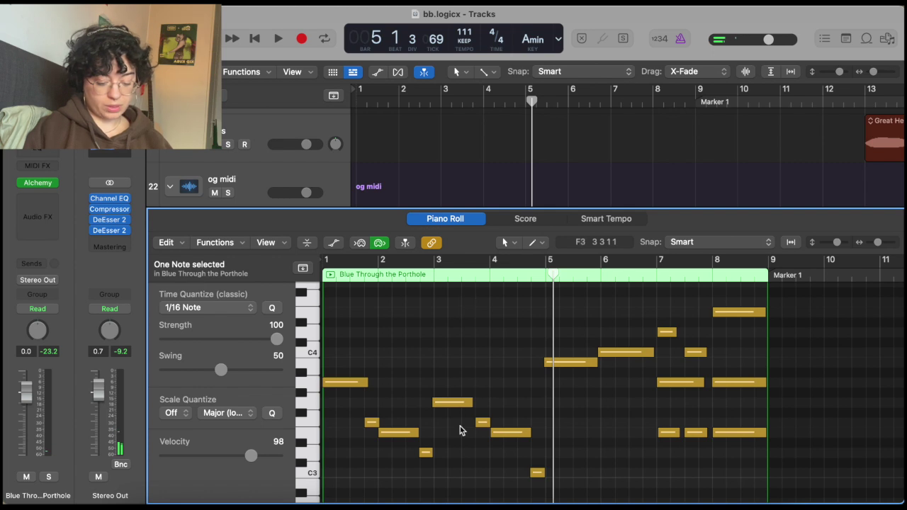
{"action": "left_click", "coordinate": [555, 323], "text": "super"}
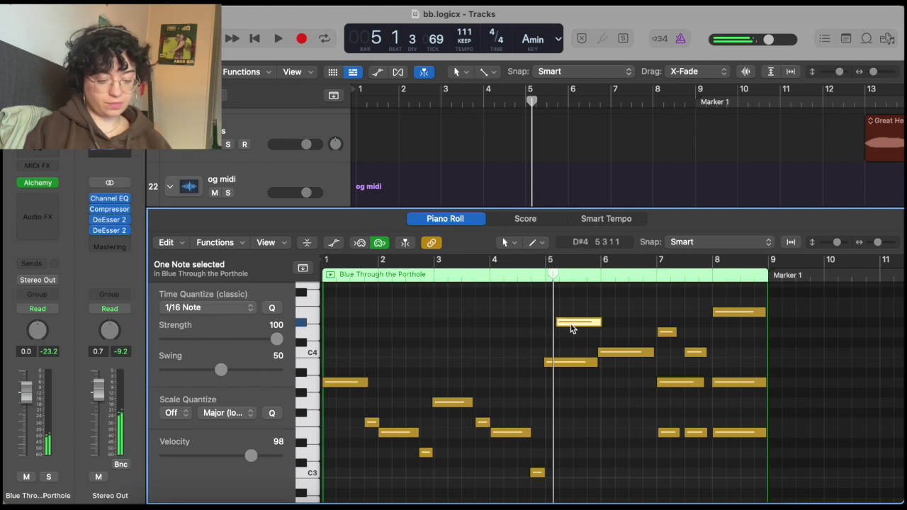
{"action": "key", "text": "Delete"}
{"action": "scroll", "coordinate": [559, 393], "scroll_direction": "down", "scroll_amount": 1}
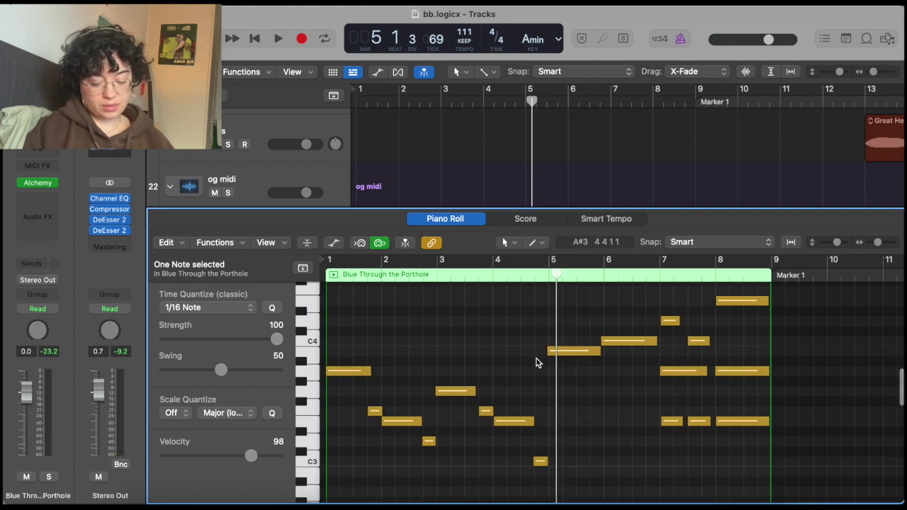
{"action": "key", "text": "e"}
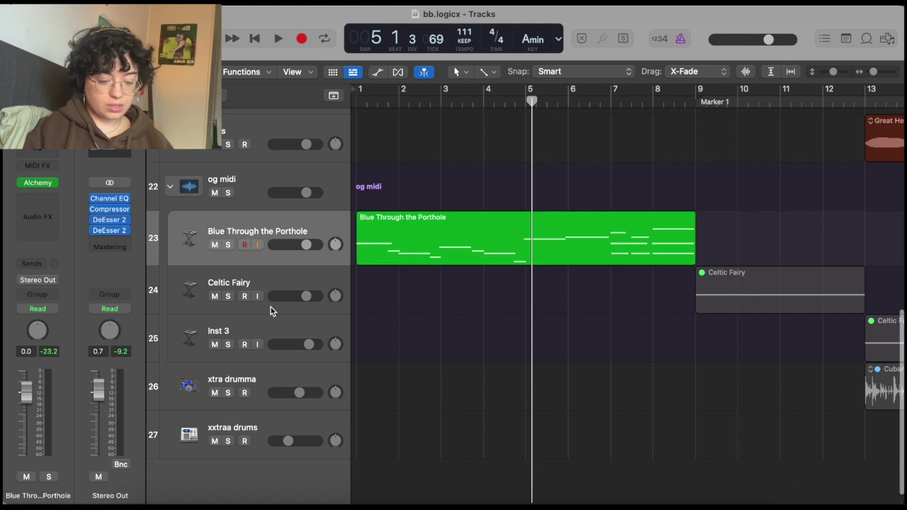
- Unmute the Celtic Fairy region on track 24 and listen to it soloed from bar 9, ending with the track unsoloed
{"action": "left_click", "coordinate": [742, 297]}
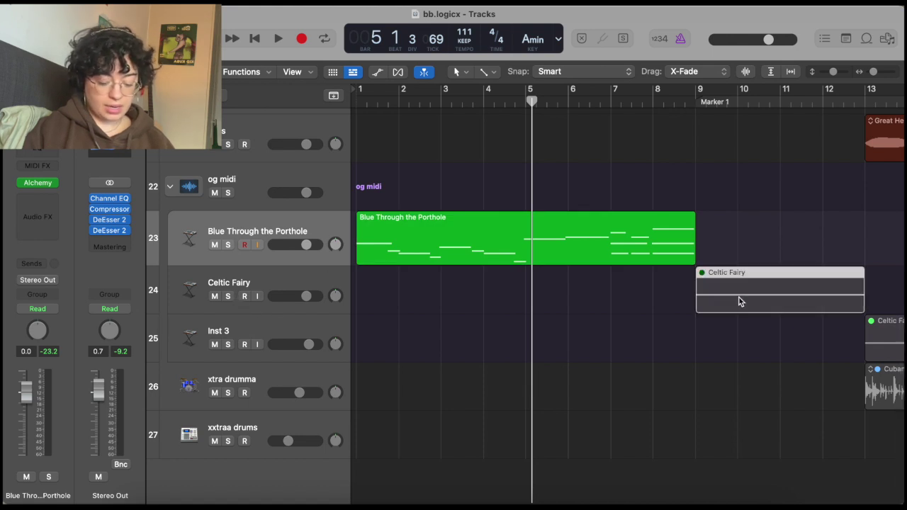
{"action": "key", "text": "shift+m"}
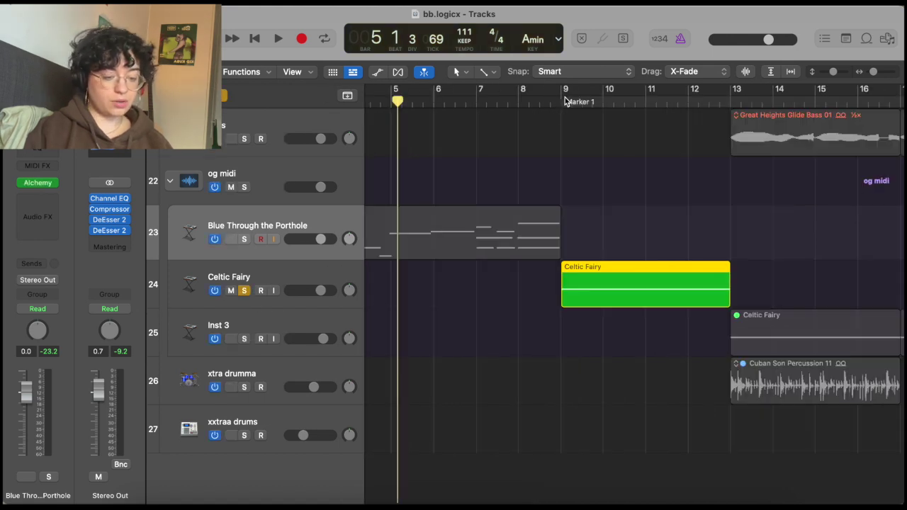
{"action": "left_click", "coordinate": [560, 103]}
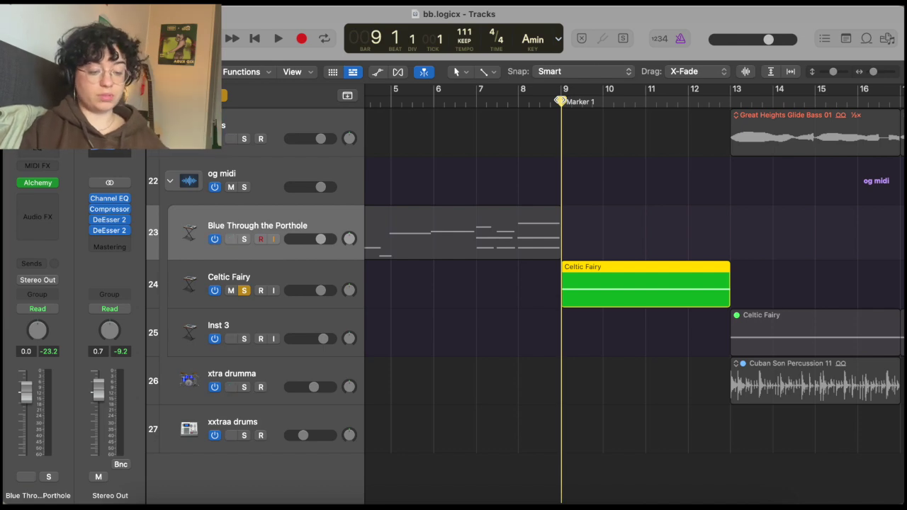
{"action": "key", "text": "space"}
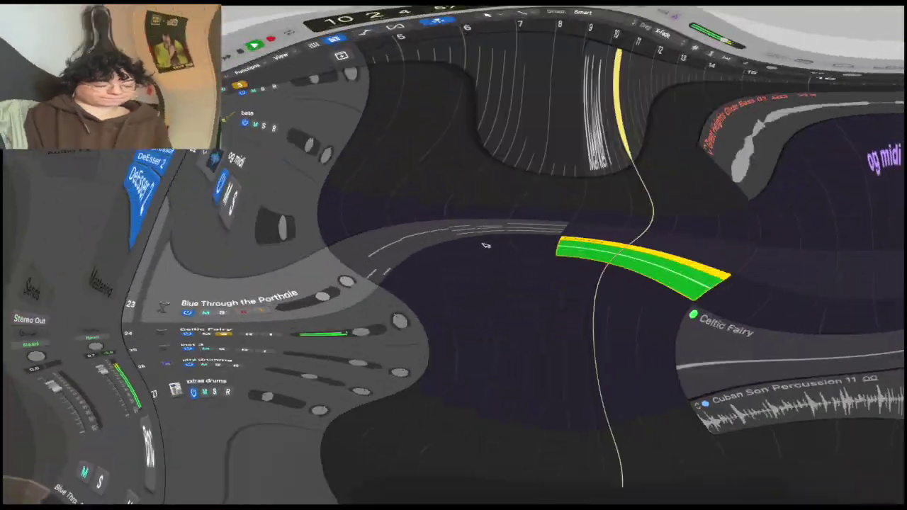
{"action": "key", "text": "space"}
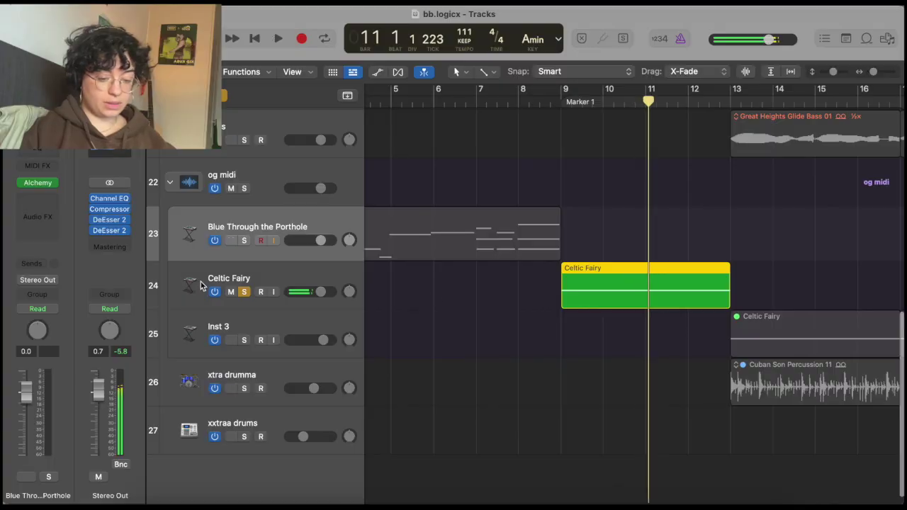
{"action": "left_click", "coordinate": [244, 292]}
- Unmute the first Celtic Fairy region on Inst 3 and listen to it soloed from bar 13, ending with the track unsoloed
{"action": "left_click", "coordinate": [799, 344]}
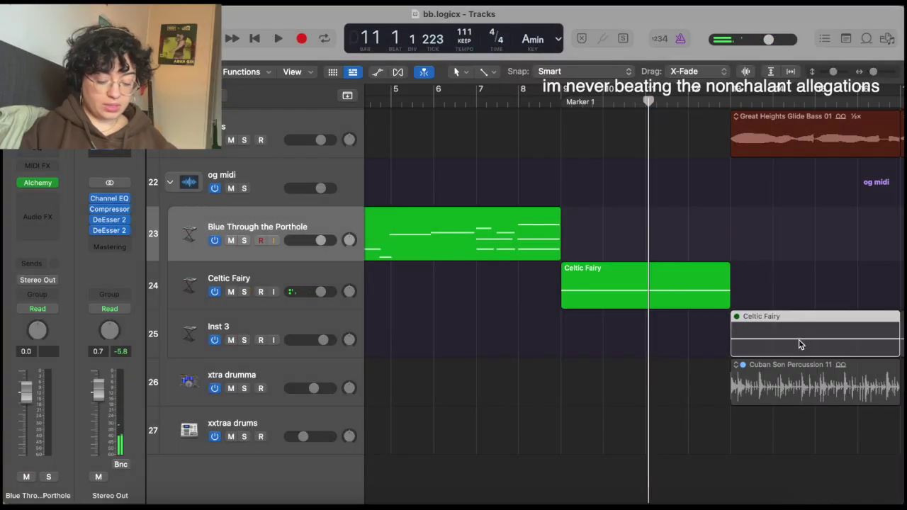
{"action": "key", "text": "ctrl+m"}
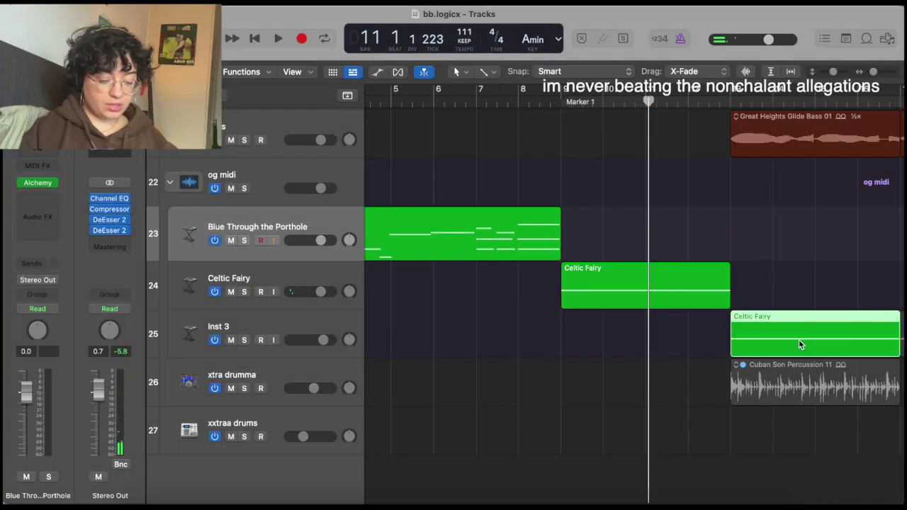
{"action": "left_click", "coordinate": [245, 340]}
{"action": "left_click", "coordinate": [730, 104]}
{"action": "key", "text": "space"}
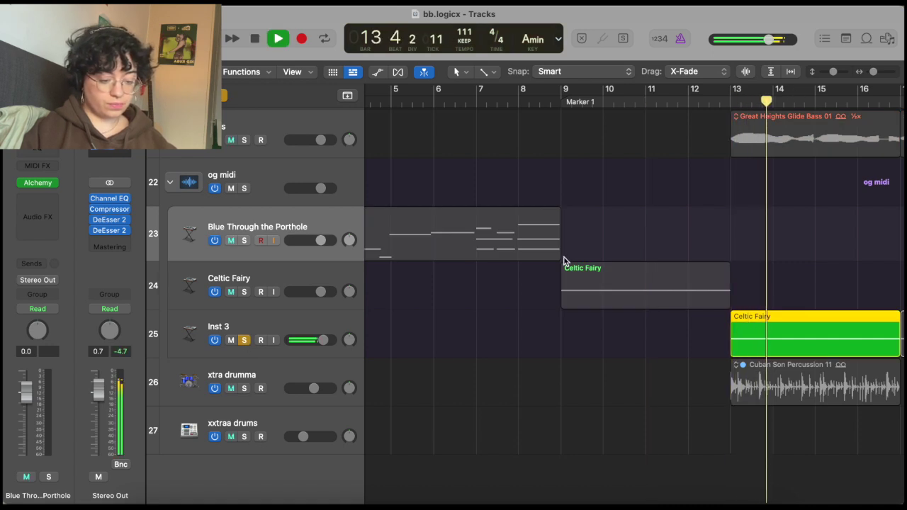
{"action": "scroll", "coordinate": [481, 335], "scroll_direction": "right", "scroll_amount": 3}
{"action": "scroll", "coordinate": [482, 338], "scroll_direction": "down", "scroll_amount": 3}
{"action": "key", "text": "space"}
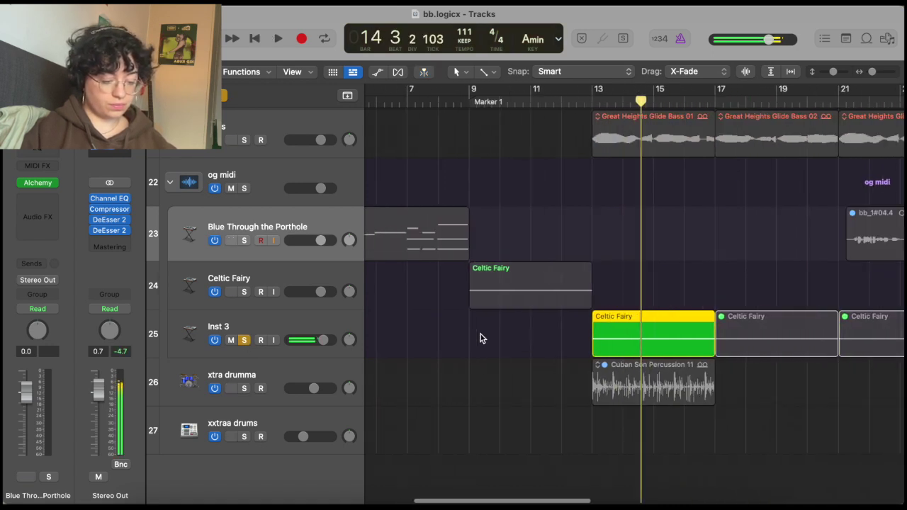
{"action": "left_click", "coordinate": [245, 340]}
- Mute the Blue Through the Porthole region and both unmuted Celtic Fairy regions, and collapse the og midi track stack
{"action": "scroll", "coordinate": [407, 236], "scroll_direction": "left", "scroll_amount": 3}
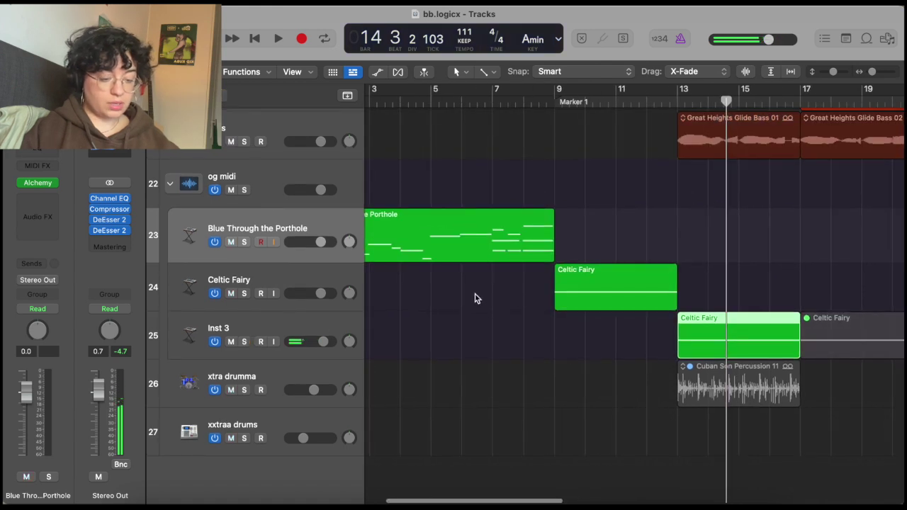
{"action": "left_click_drag", "start_coordinate": [479, 193], "coordinate": [712, 344]}
{"action": "key", "text": "ctrl+m"}
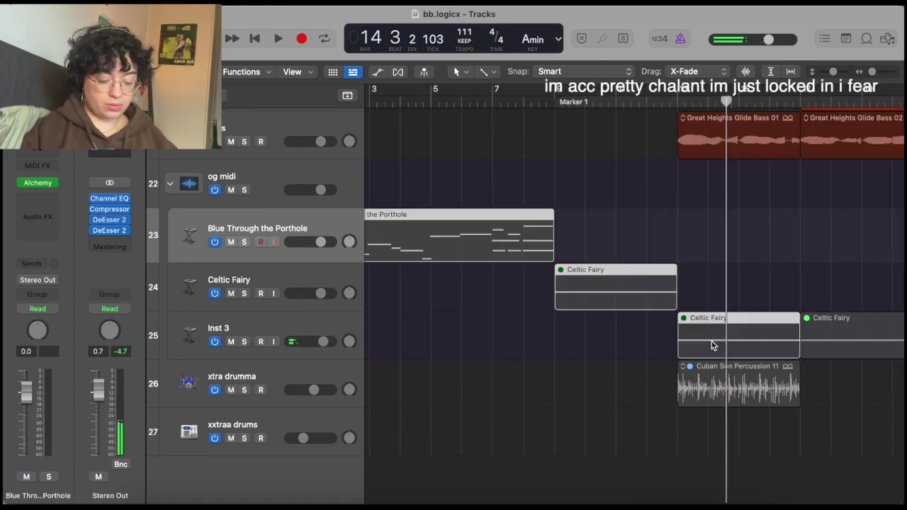
{"action": "scroll", "coordinate": [713, 345], "scroll_direction": "left", "scroll_amount": 3}
{"action": "scroll", "coordinate": [373, 226], "scroll_direction": "down", "scroll_amount": 3}
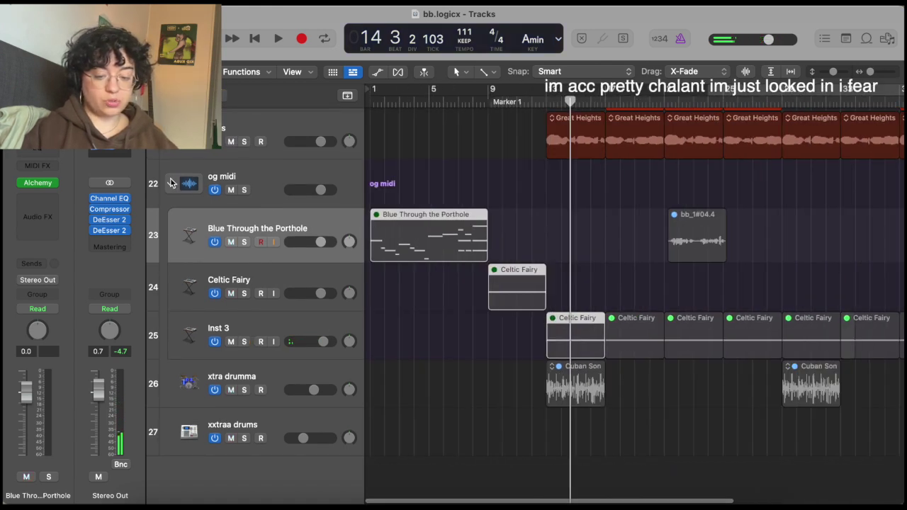
{"action": "left_click", "coordinate": [170, 184]}
- Examine the Channel EQ settings on the descent and fairy high tracks, closing each plug-in window after viewing
{"action": "scroll", "coordinate": [421, 189], "scroll_direction": "up", "scroll_amount": 5}
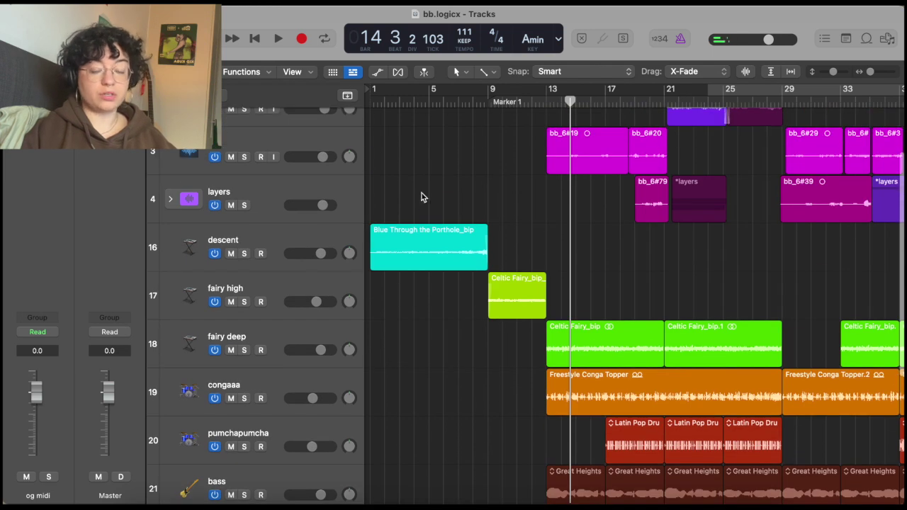
{"action": "left_click", "coordinate": [285, 236]}
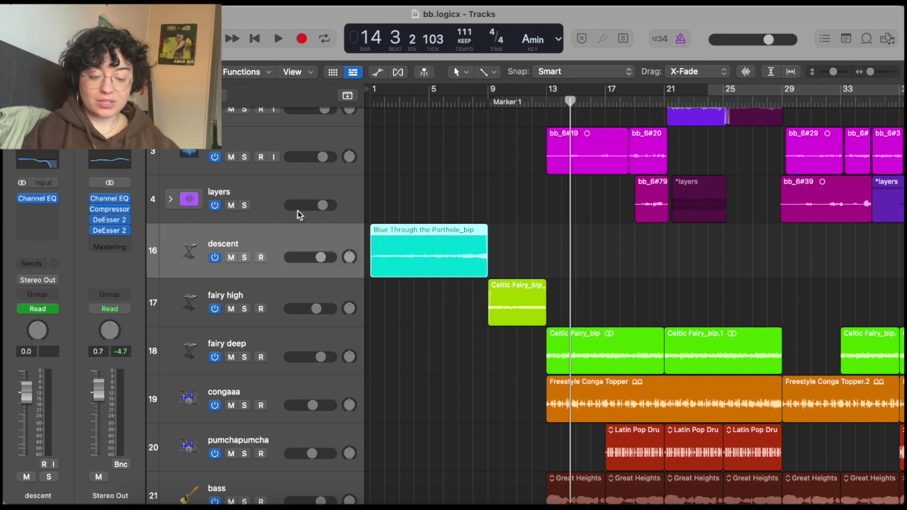
{"action": "left_click", "coordinate": [47, 162]}
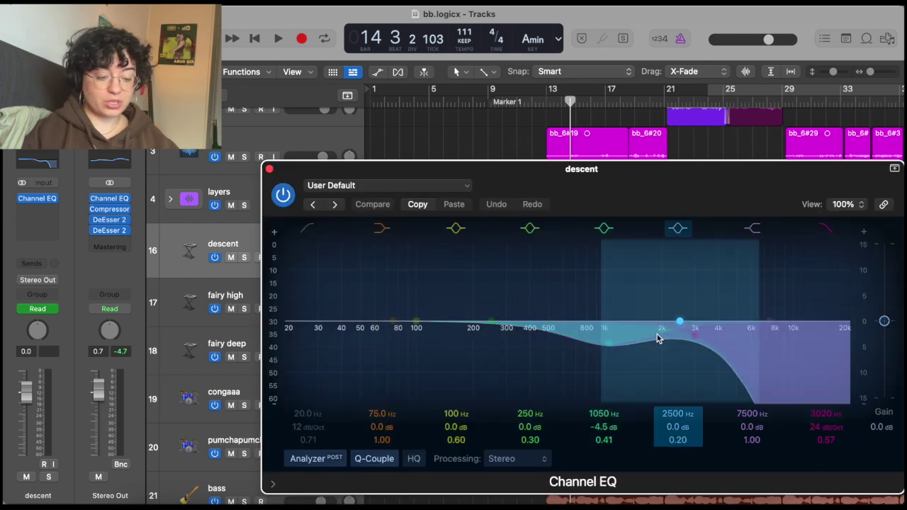
{"action": "left_click", "coordinate": [270, 170]}
{"action": "left_click", "coordinate": [277, 285]}
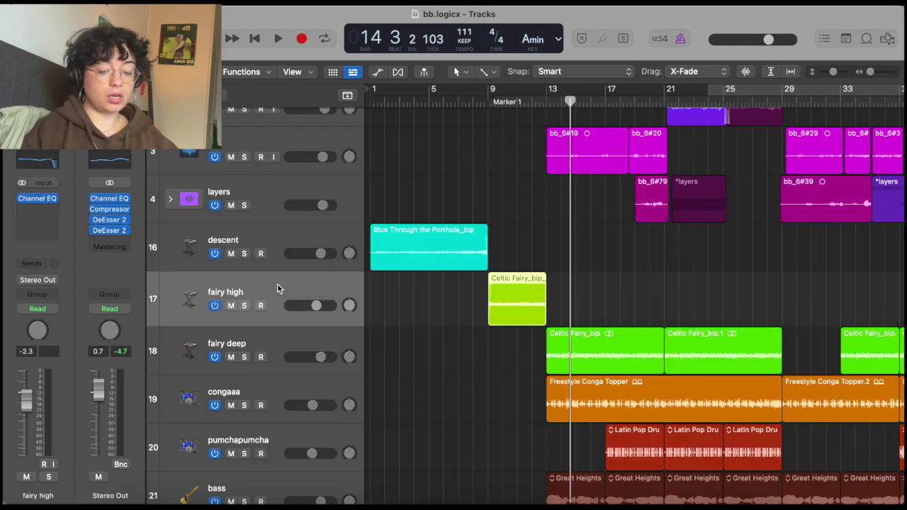
{"action": "left_click", "coordinate": [39, 202]}
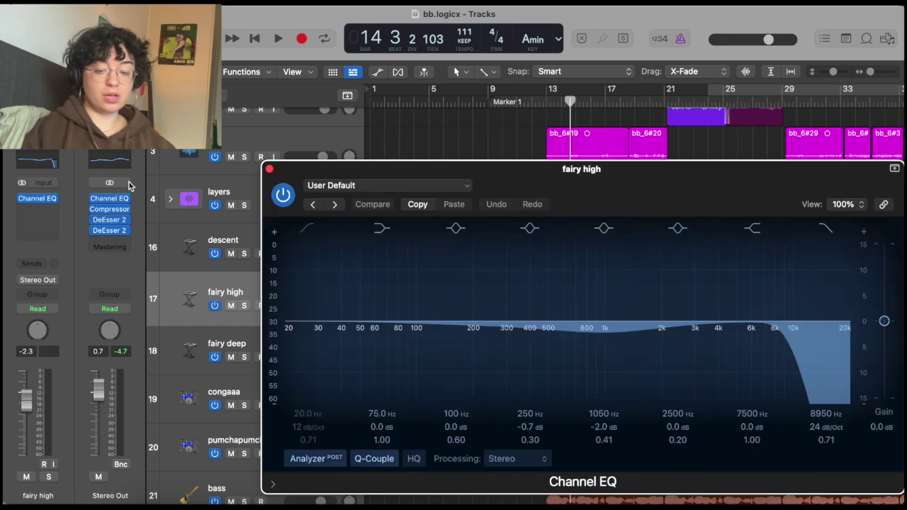
{"action": "left_click", "coordinate": [269, 170]}
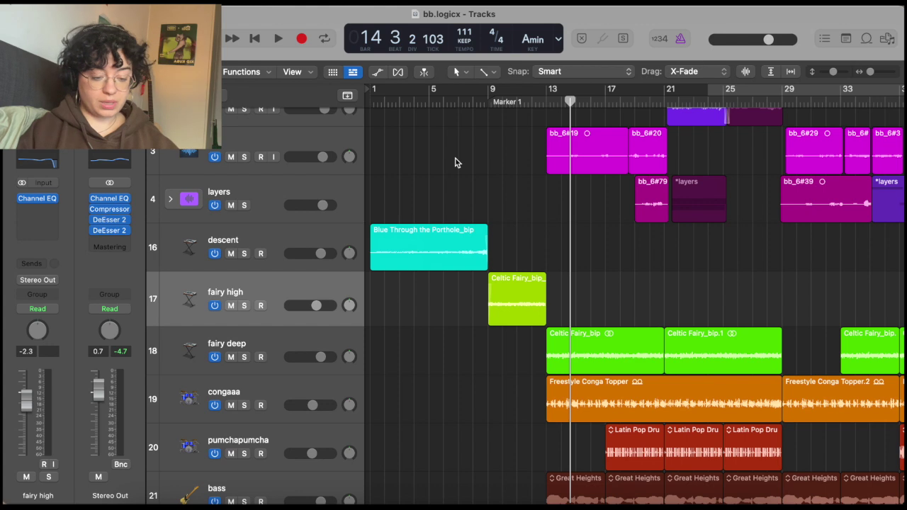
- Inspect the fades where the descent and fairy high regions meet at bar 9, and play that transition with both tracks soloed
{"action": "scroll", "coordinate": [455, 162], "scroll_direction": "up", "scroll_amount": 5}
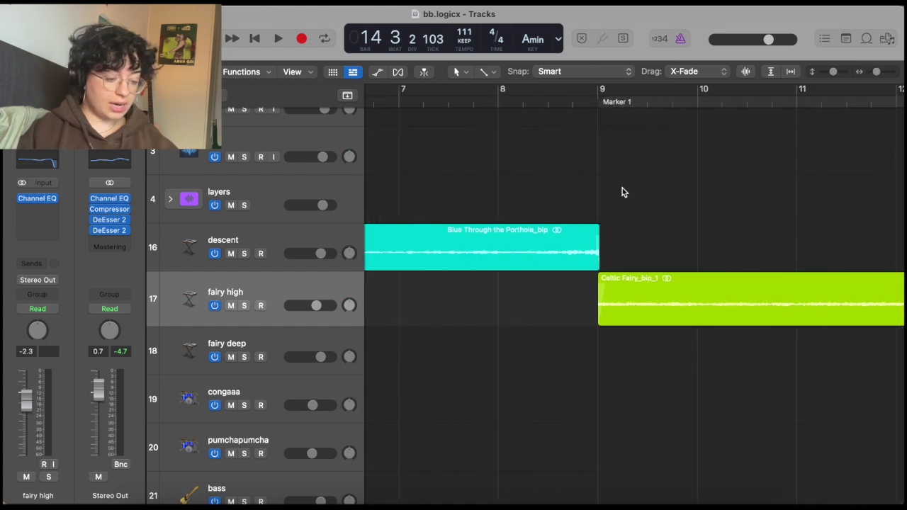
{"action": "scroll", "coordinate": [593, 214], "scroll_direction": "up", "scroll_amount": 3}
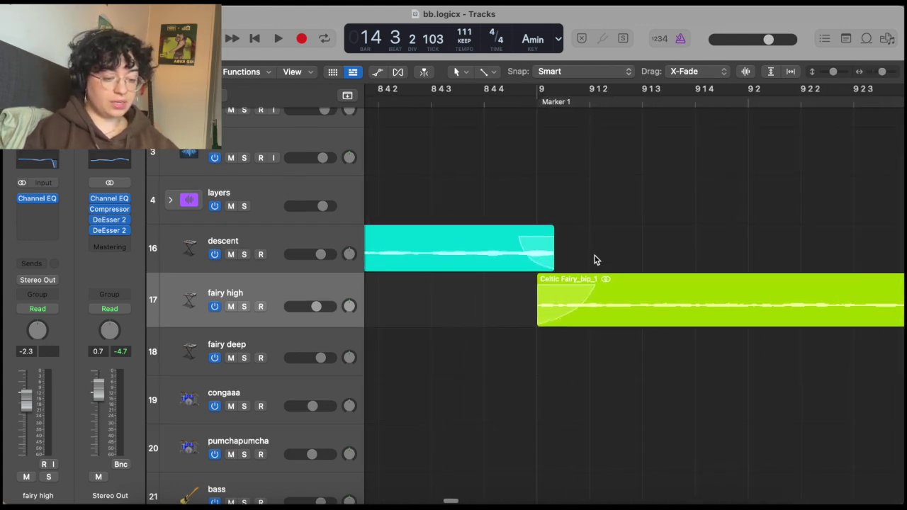
{"action": "left_click", "coordinate": [245, 255]}
{"action": "left_click", "coordinate": [243, 306]}
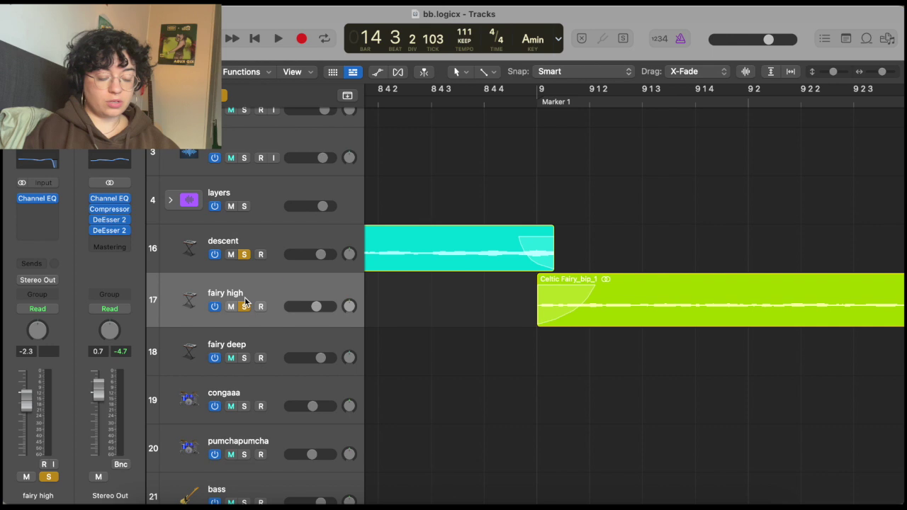
{"action": "scroll", "coordinate": [552, 148], "scroll_direction": "down", "scroll_amount": 4}
{"action": "left_click", "coordinate": [564, 102]}
{"action": "key", "text": "space"}
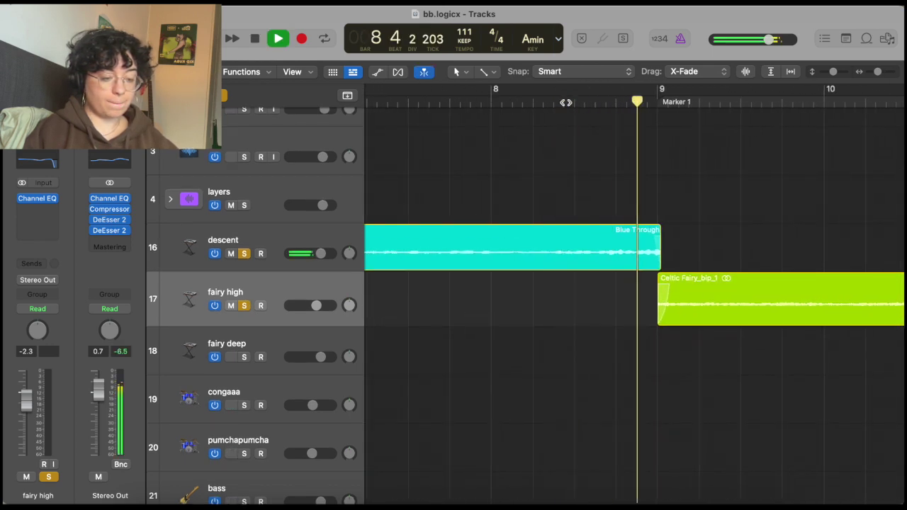
{"action": "key", "text": "space"}
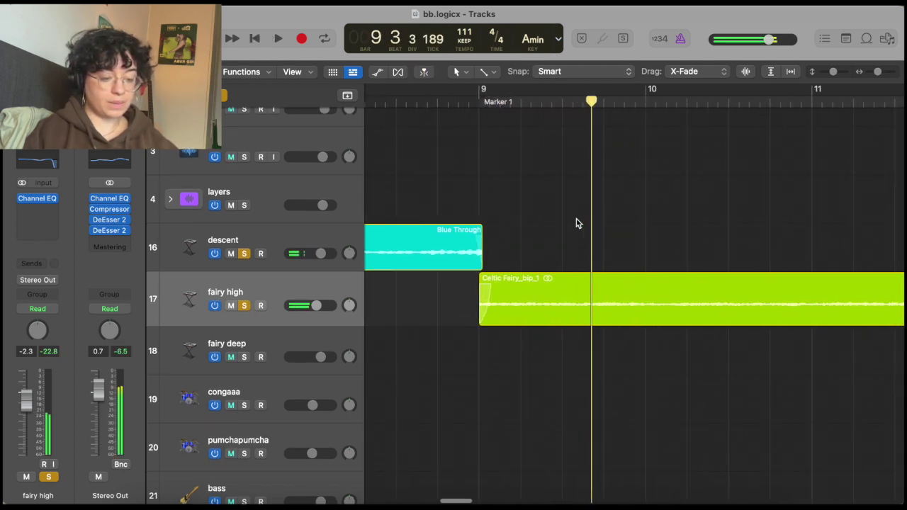
- Solo fairy deep alongside descent and fairy high, play the fairy high to fairy deep transition around bar 13, and clear all solos
{"action": "scroll", "coordinate": [575, 223], "scroll_direction": "right", "scroll_amount": 5}
{"action": "scroll", "coordinate": [575, 223], "scroll_direction": "down", "scroll_amount": 4}
{"action": "scroll", "coordinate": [773, 263], "scroll_direction": "right", "scroll_amount": 6}
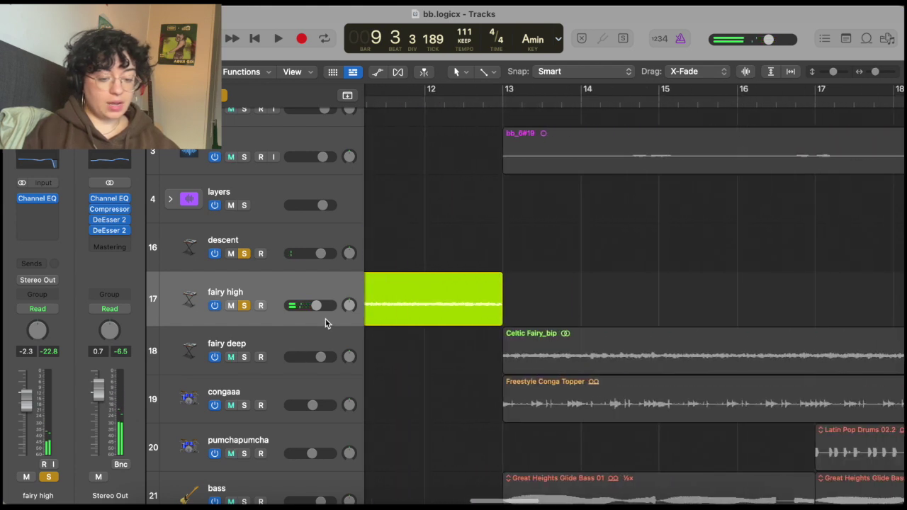
{"action": "left_click", "coordinate": [243, 357]}
{"action": "scroll", "coordinate": [502, 254], "scroll_direction": "up", "scroll_amount": 5}
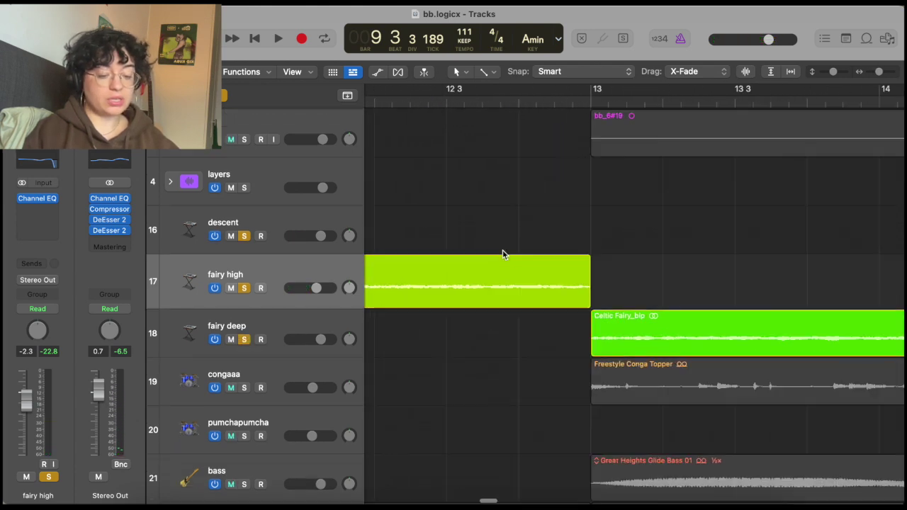
{"action": "left_click", "coordinate": [516, 106]}
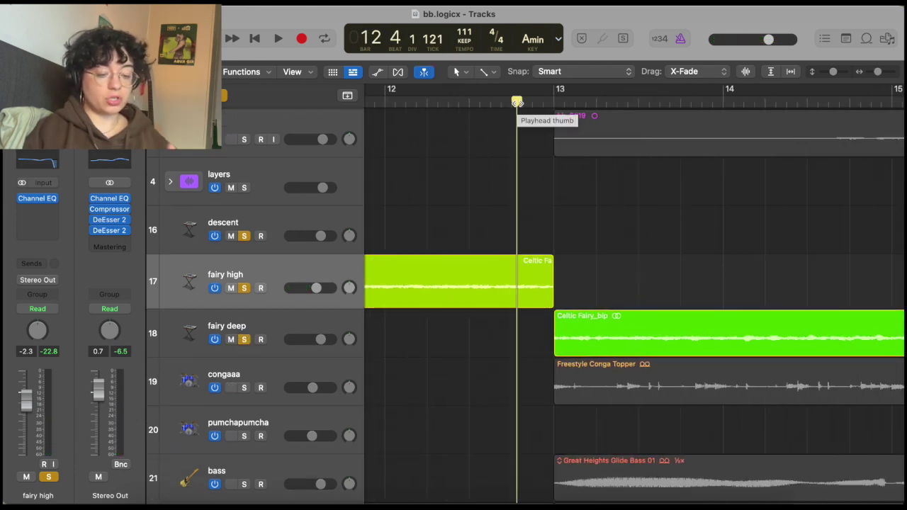
{"action": "key", "text": "space"}
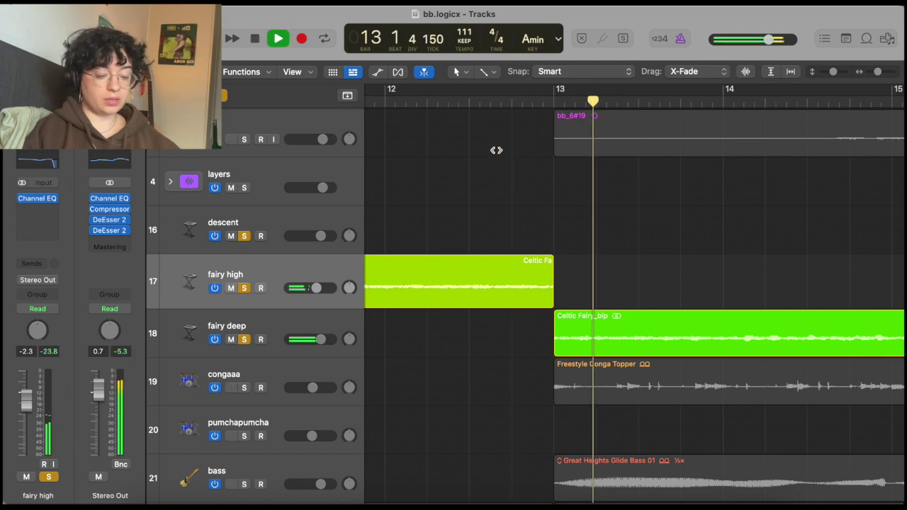
{"action": "key", "text": "space"}
{"action": "left_click", "coordinate": [219, 95]}
- Examine how the fairy deep, conga, drum and bass regions are arranged from bar 13 onward
{"action": "scroll", "coordinate": [563, 210], "scroll_direction": "down", "scroll_amount": 5}
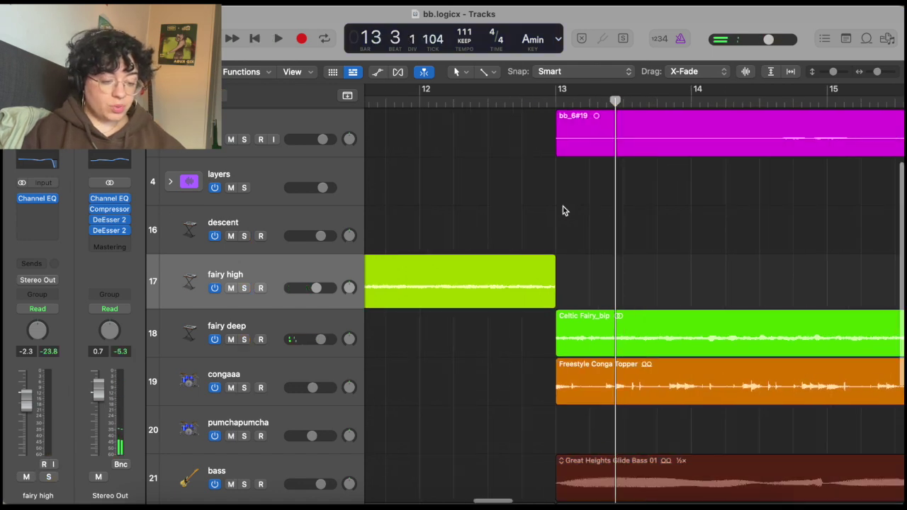
{"action": "scroll", "coordinate": [563, 210], "scroll_direction": "up", "scroll_amount": 3}
{"action": "scroll", "coordinate": [563, 211], "scroll_direction": "down", "scroll_amount": 5}
{"action": "scroll", "coordinate": [563, 210], "scroll_direction": "down", "scroll_amount": 5}
{"action": "scroll", "coordinate": [565, 210], "scroll_direction": "right", "scroll_amount": 5}
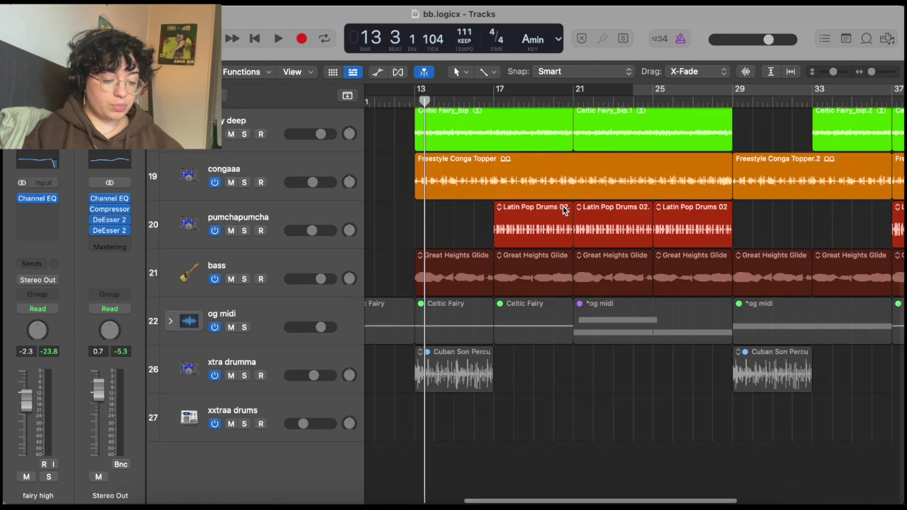
{"action": "scroll", "coordinate": [565, 211], "scroll_direction": "up", "scroll_amount": 6}
{"action": "scroll", "coordinate": [565, 203], "scroll_direction": "up", "scroll_amount": 5}
{"action": "scroll", "coordinate": [565, 203], "scroll_direction": "left", "scroll_amount": 5}
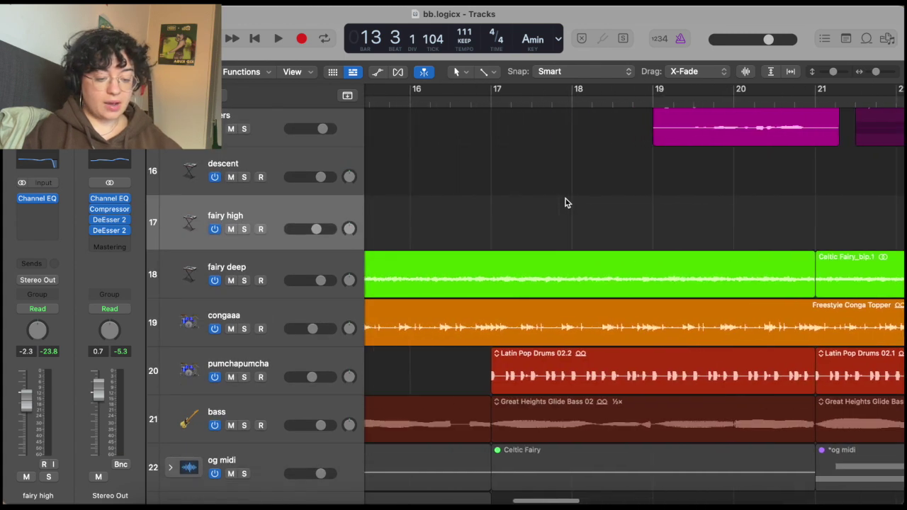
- Solo the fairy deep track and listen to it from bar 13, ending with the track unsoloed
{"action": "left_click", "coordinate": [243, 281]}
{"action": "scroll", "coordinate": [409, 259], "scroll_direction": "left", "scroll_amount": 5}
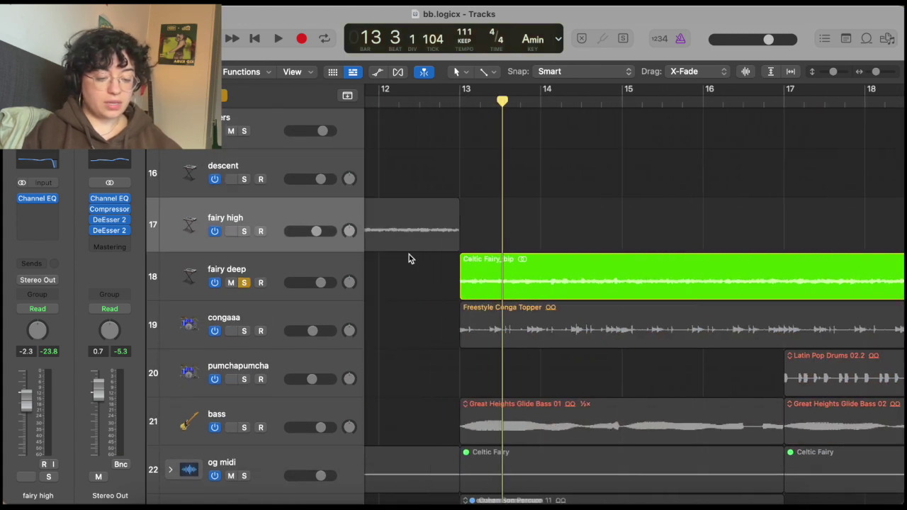
{"action": "left_click", "coordinate": [453, 103]}
{"action": "key", "text": "space"}
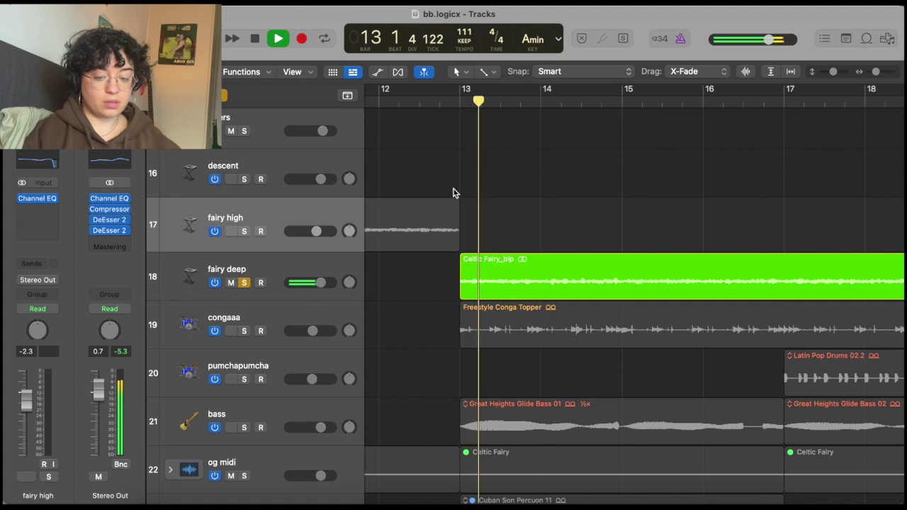
{"action": "scroll", "coordinate": [453, 192], "scroll_direction": "down", "scroll_amount": 5}
{"action": "scroll", "coordinate": [454, 191], "scroll_direction": "down", "scroll_amount": 3}
{"action": "scroll", "coordinate": [453, 192], "scroll_direction": "left", "scroll_amount": 2}
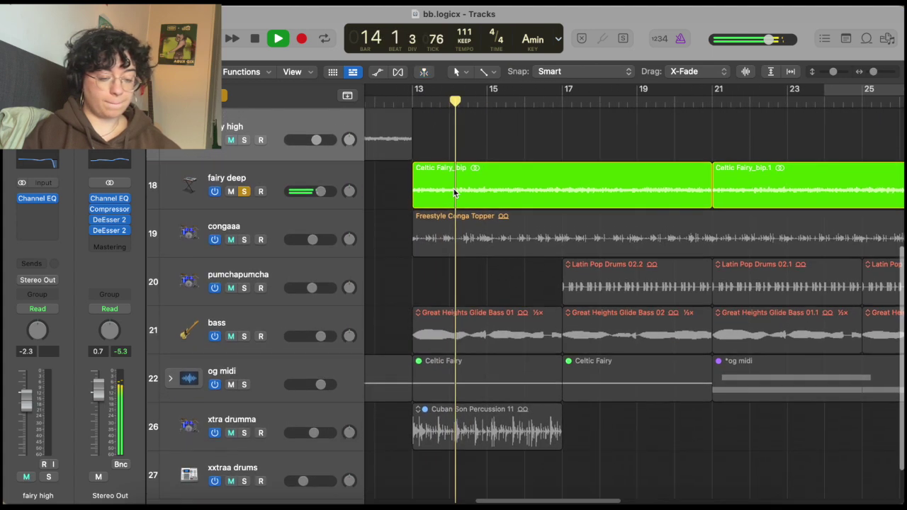
{"action": "scroll", "coordinate": [348, 205], "scroll_direction": "up", "scroll_amount": 2}
{"action": "key", "text": "space"}
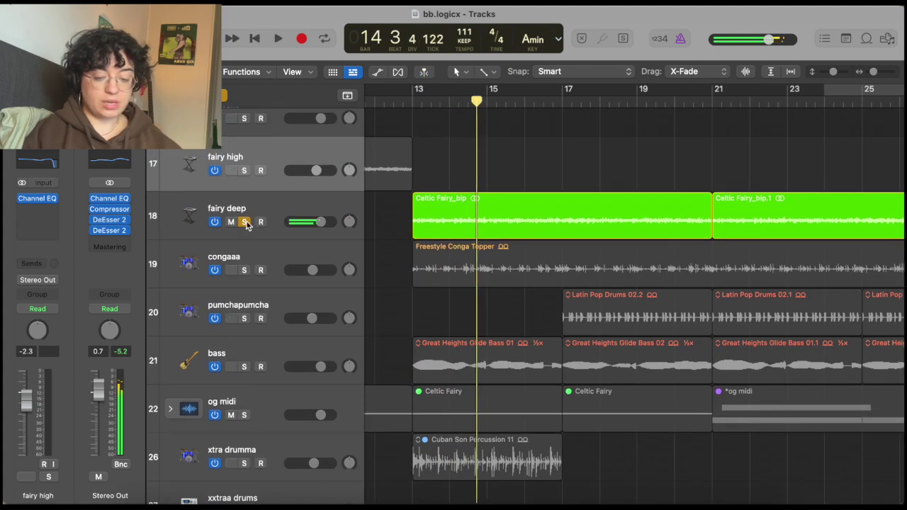
{"action": "left_click", "coordinate": [245, 223]}
- Open the loop browser and clear the "latin pop" search along with its results filter
{"action": "scroll", "coordinate": [460, 327], "scroll_direction": "down", "scroll_amount": 2}
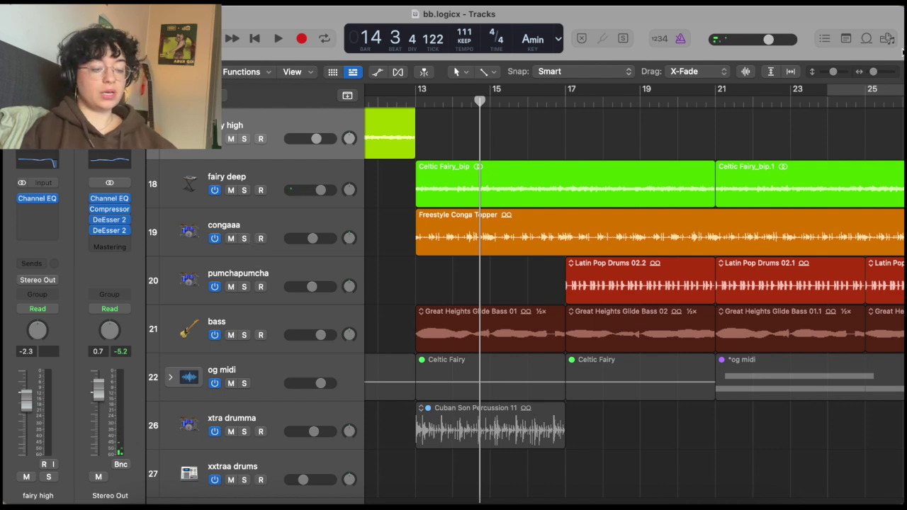
{"action": "left_click", "coordinate": [867, 38]}
{"action": "scroll", "coordinate": [734, 432], "scroll_direction": "down", "scroll_amount": 2}
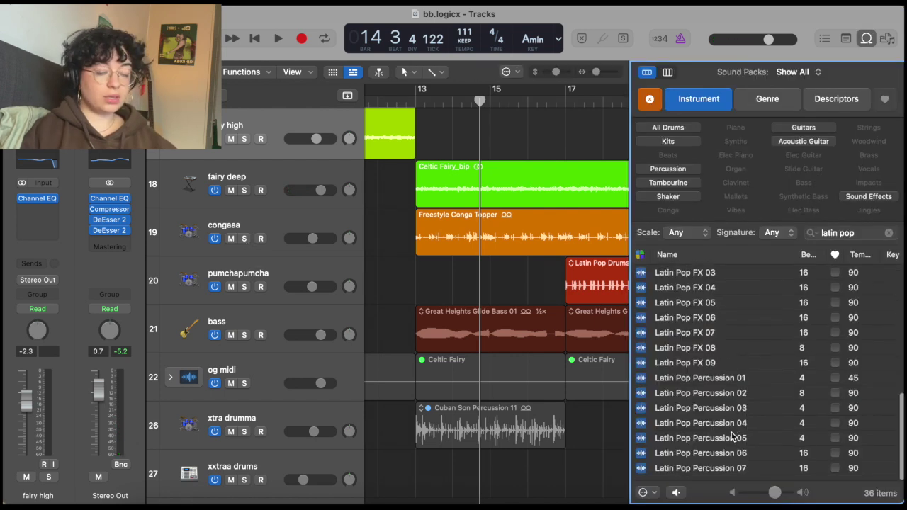
{"action": "scroll", "coordinate": [733, 436], "scroll_direction": "up", "scroll_amount": 10}
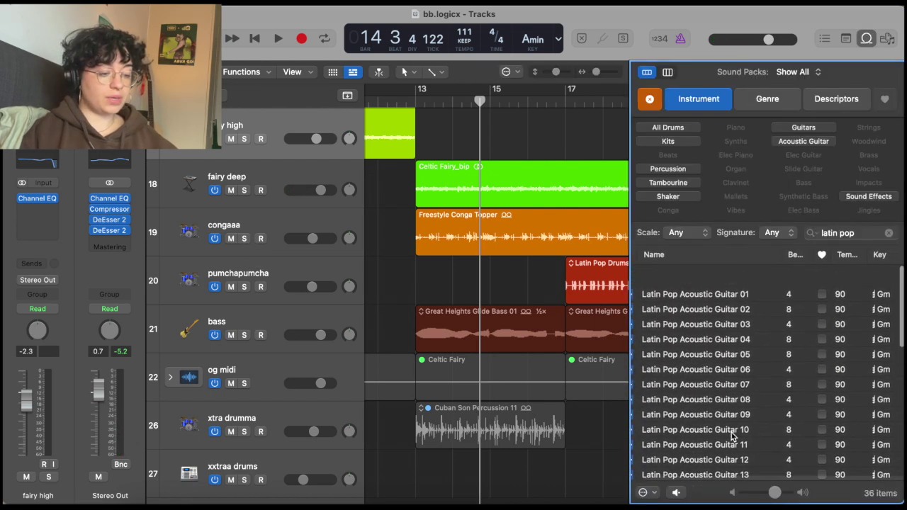
{"action": "left_click", "coordinate": [652, 100]}
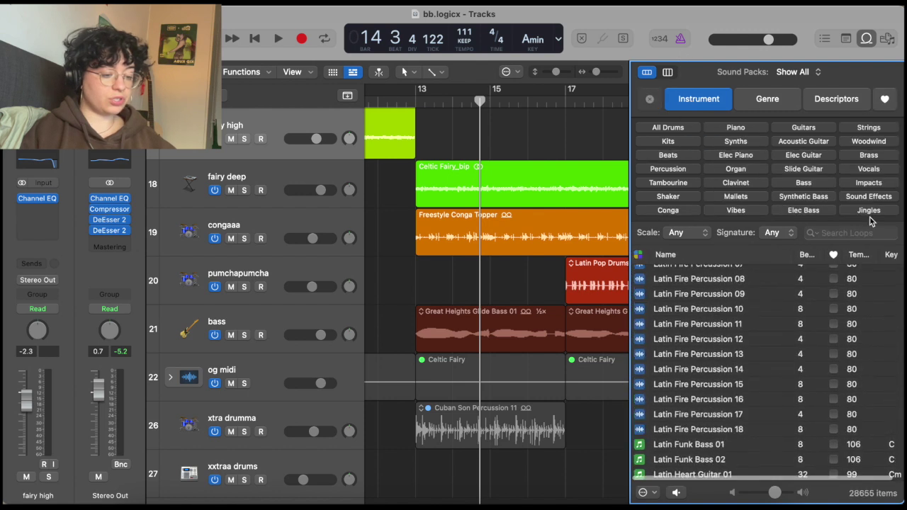
{"action": "left_click", "coordinate": [841, 233]}
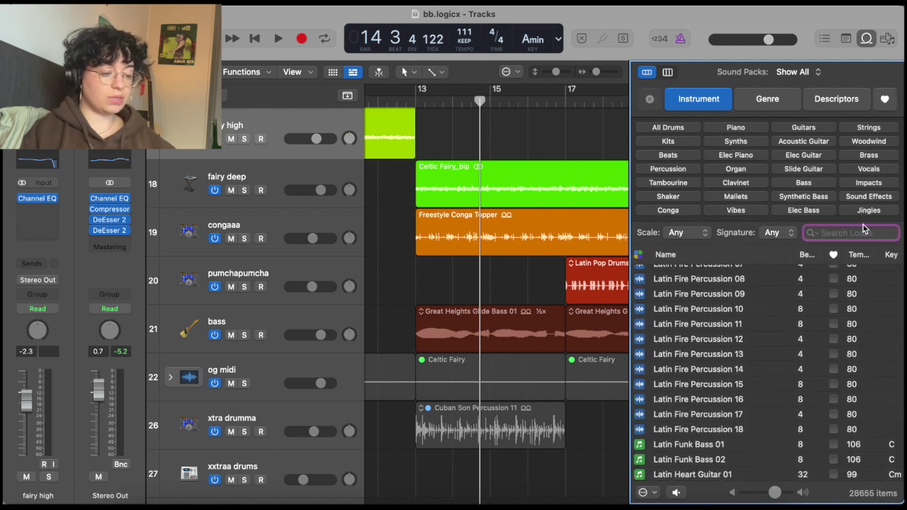
{"action": "left_click", "coordinate": [871, 223]}
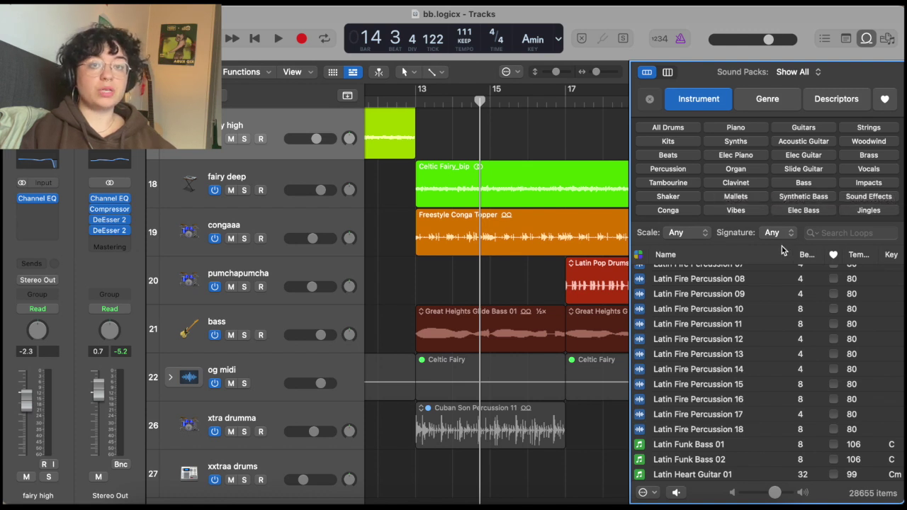
- Preview the Titan Call Boomer, Thud and Sword Impact loops under Impacts, ending with the filter cleared and the loop browser closed
{"action": "left_click", "coordinate": [868, 184]}
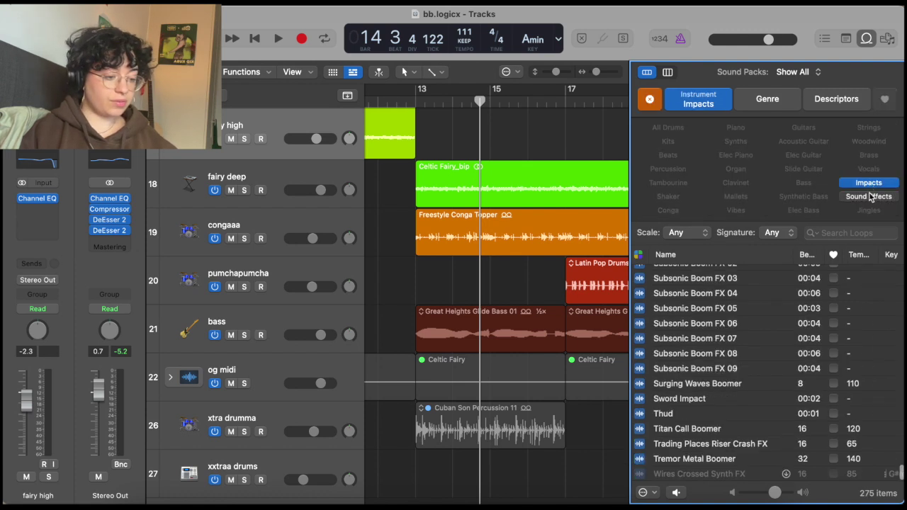
{"action": "left_click", "coordinate": [694, 427]}
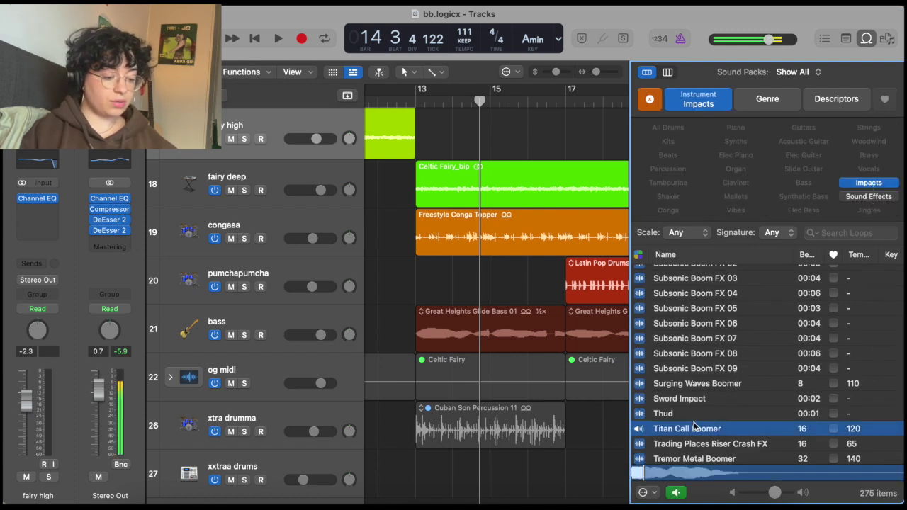
{"action": "left_click", "coordinate": [690, 413]}
{"action": "left_click", "coordinate": [692, 400]}
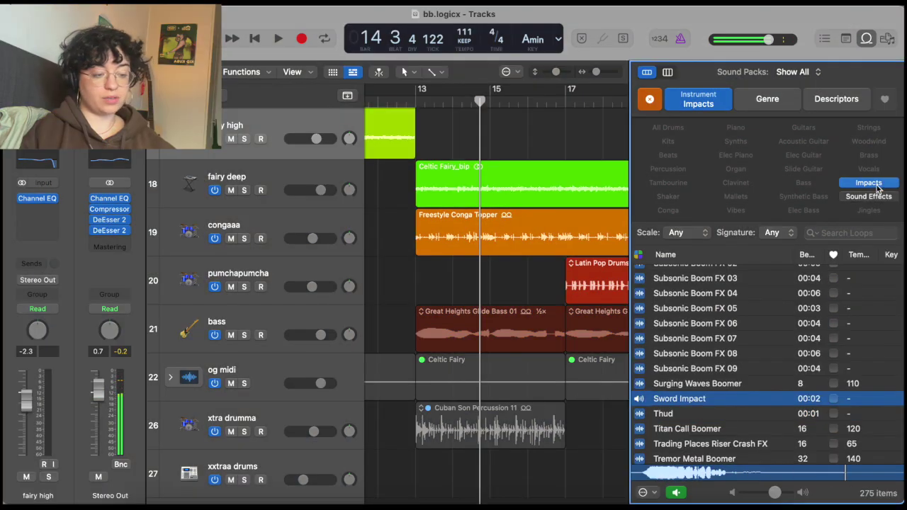
{"action": "left_click", "coordinate": [876, 185]}
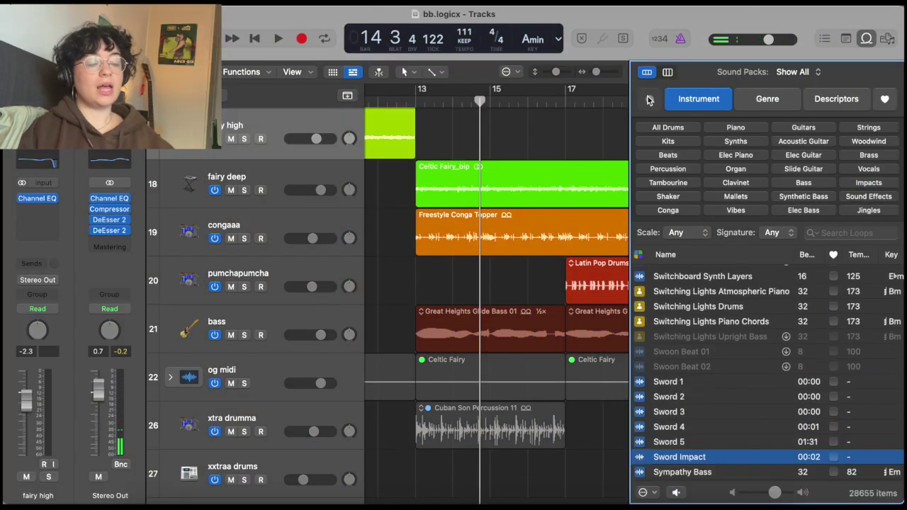
{"action": "left_click", "coordinate": [866, 40]}
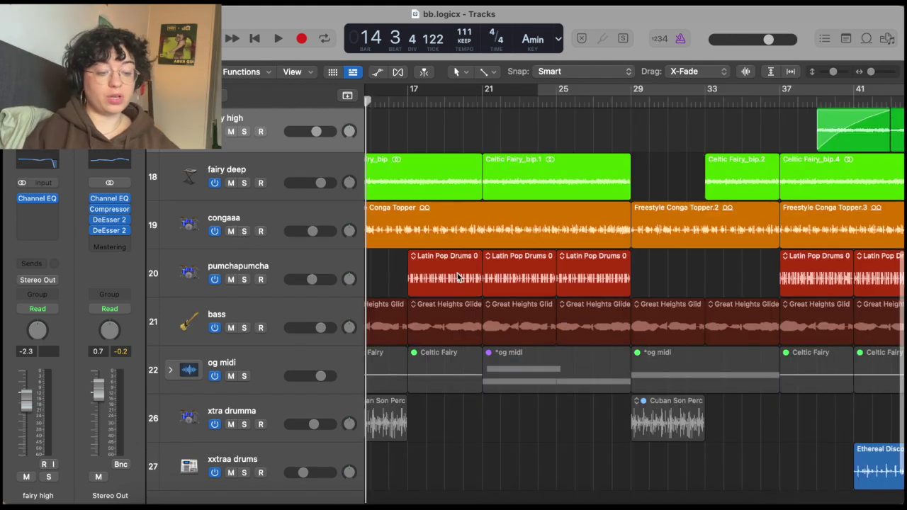
- Listen to congaaa from bar 13, first soloed alone and again with fairy deep soloed too, ending with all solos cleared
{"action": "scroll", "coordinate": [458, 277], "scroll_direction": "left", "scroll_amount": 4}
{"action": "scroll", "coordinate": [458, 277], "scroll_direction": "up", "scroll_amount": 5}
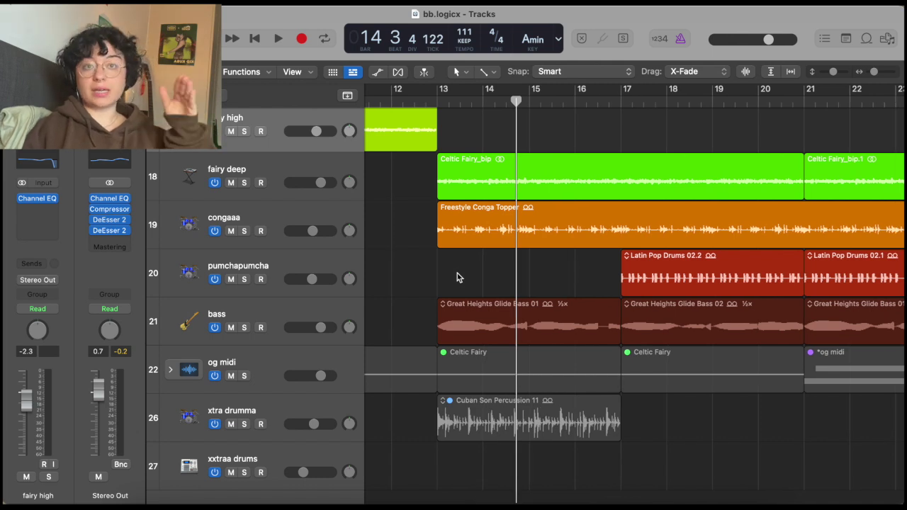
{"action": "scroll", "coordinate": [458, 276], "scroll_direction": "right", "scroll_amount": 1}
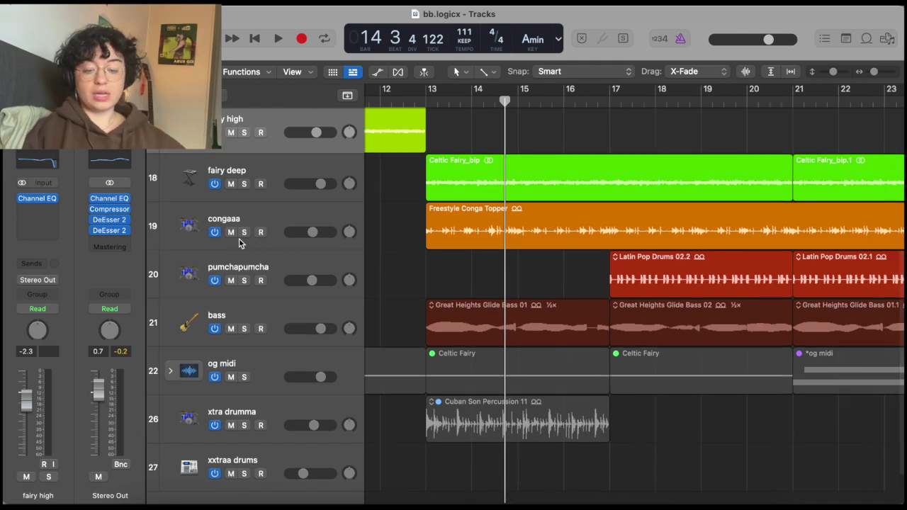
{"action": "left_click", "coordinate": [244, 233]}
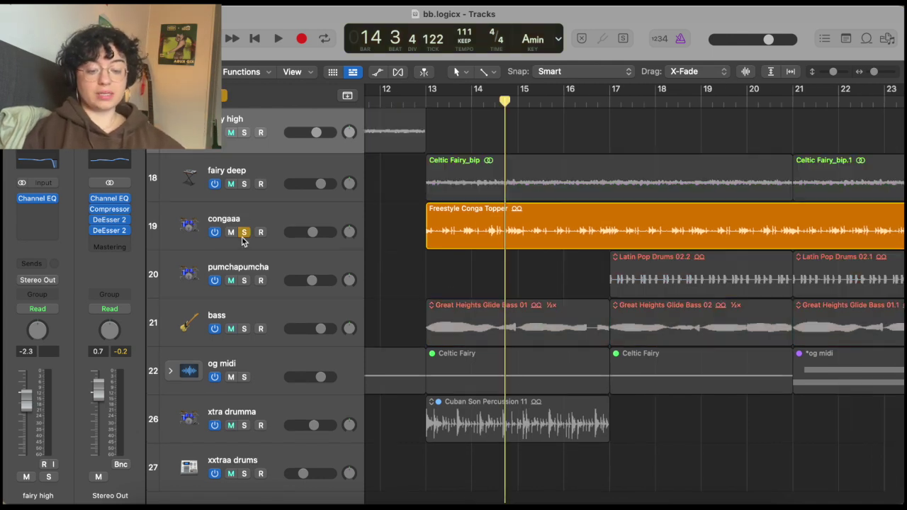
{"action": "left_click", "coordinate": [425, 105]}
{"action": "scroll", "coordinate": [400, 245], "scroll_direction": "down", "scroll_amount": 2}
{"action": "scroll", "coordinate": [400, 245], "scroll_direction": "right", "scroll_amount": 3}
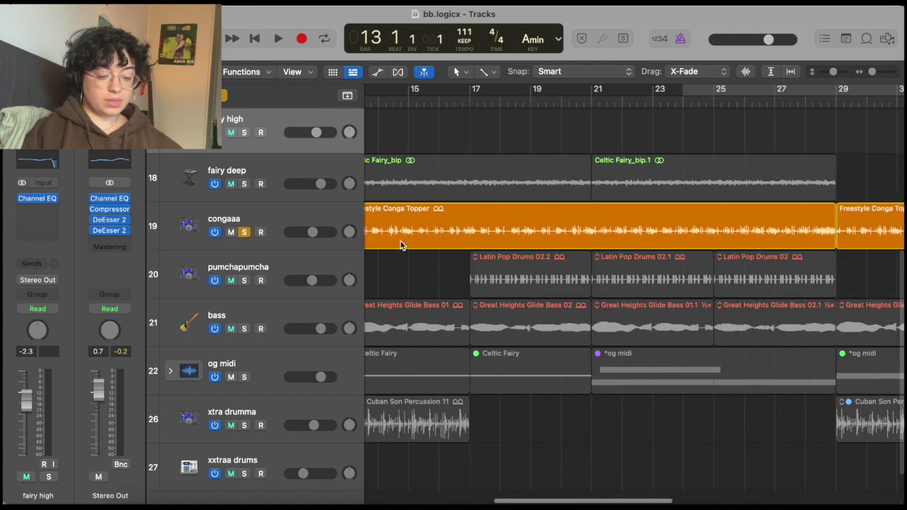
{"action": "scroll", "coordinate": [400, 245], "scroll_direction": "up", "scroll_amount": 2}
{"action": "scroll", "coordinate": [400, 245], "scroll_direction": "left", "scroll_amount": 4}
{"action": "key", "text": "space"}
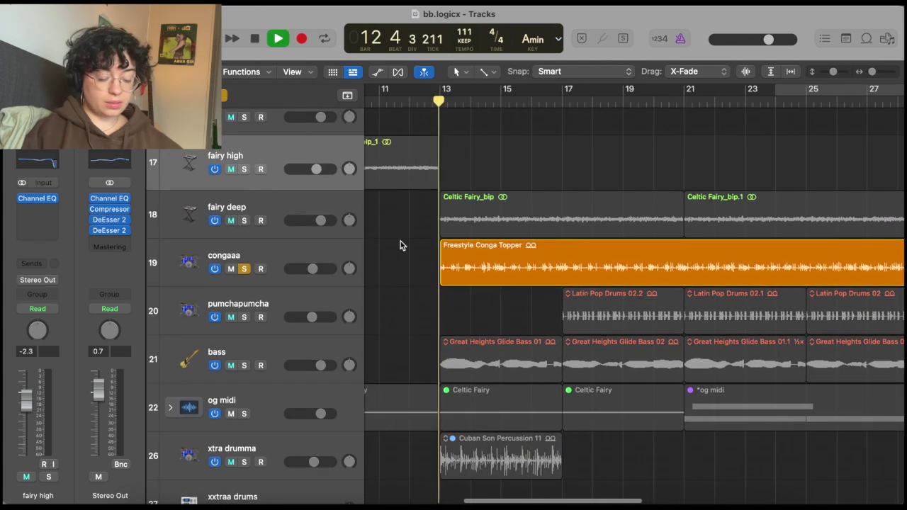
{"action": "left_click", "coordinate": [285, 261]}
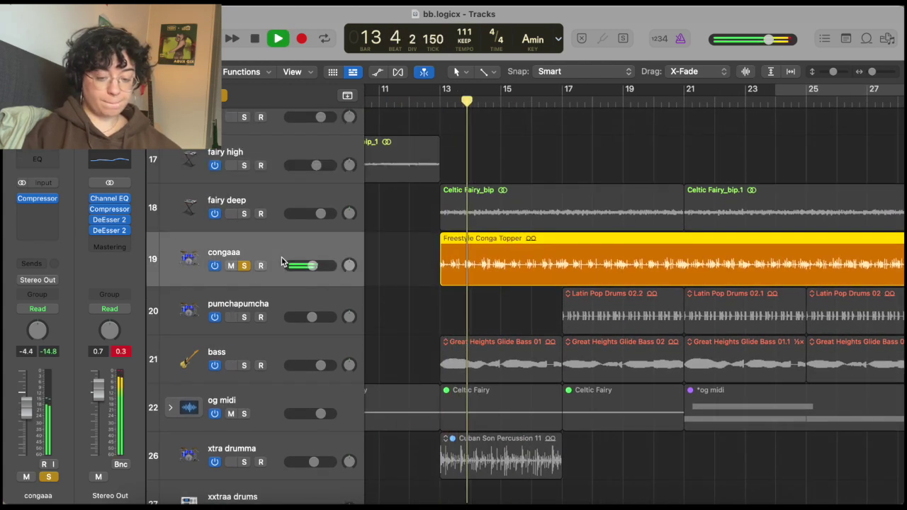
{"action": "key", "text": "space"}
{"action": "left_click", "coordinate": [442, 101]}
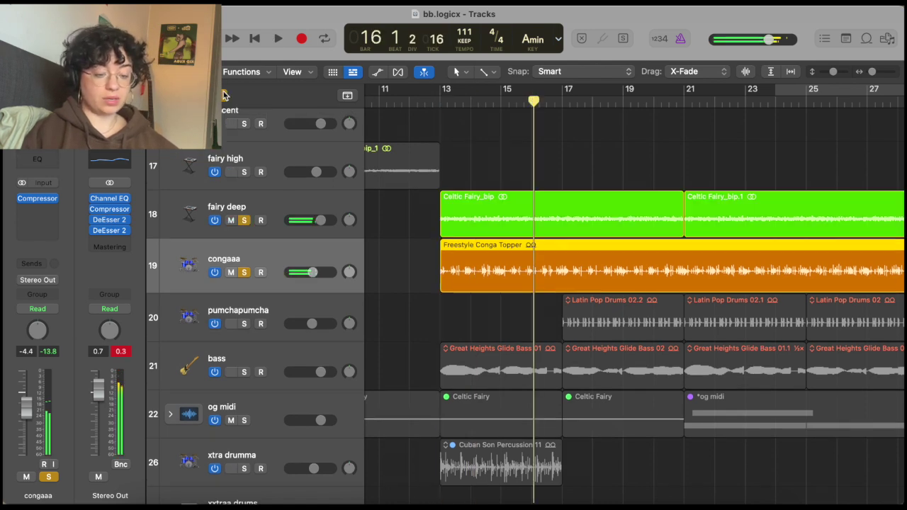
{"action": "left_click", "coordinate": [225, 95]}
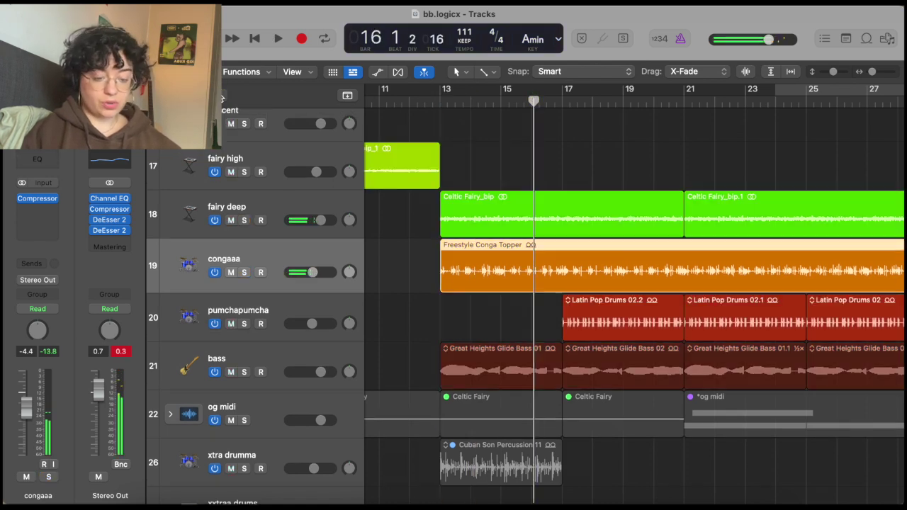
- Select the bass track and look over its Great Heights Glide Bass regions and the tracks around it
{"action": "scroll", "coordinate": [407, 219], "scroll_direction": "down", "scroll_amount": 2}
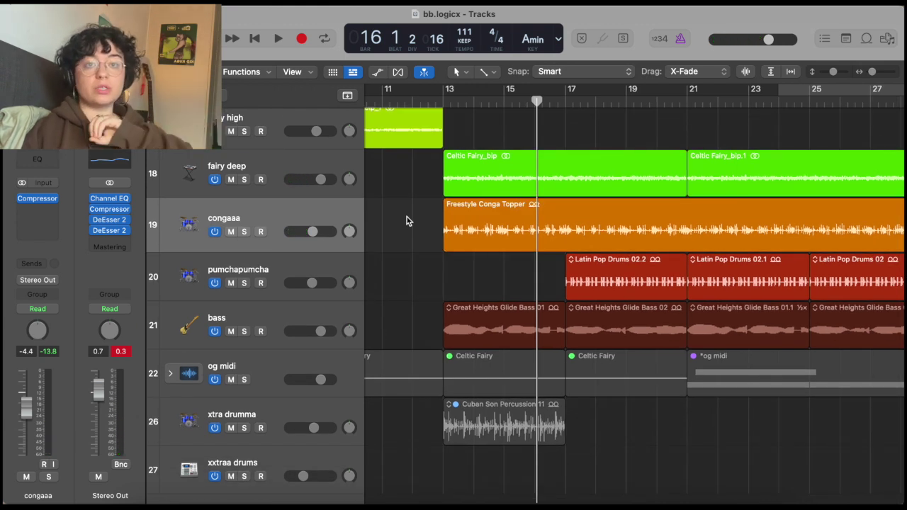
{"action": "scroll", "coordinate": [407, 217], "scroll_direction": "down", "scroll_amount": 1}
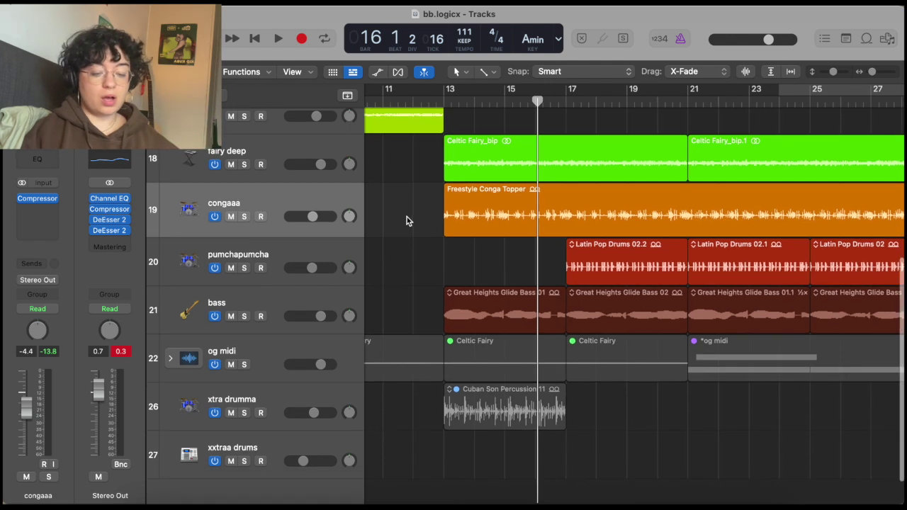
{"action": "left_click", "coordinate": [294, 297]}
{"action": "left_click", "coordinate": [372, 259]}
{"action": "scroll", "coordinate": [375, 260], "scroll_direction": "down", "scroll_amount": 1}
{"action": "scroll", "coordinate": [375, 260], "scroll_direction": "down", "scroll_amount": 2}
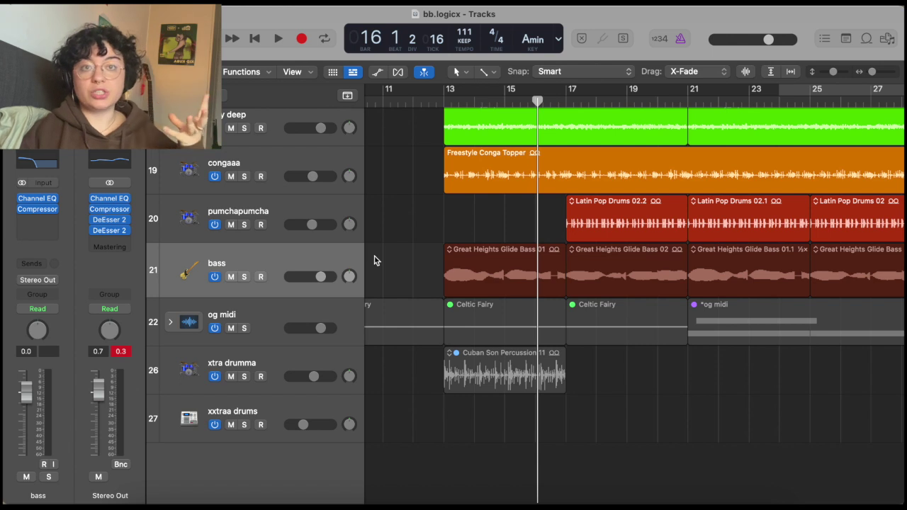
{"action": "scroll", "coordinate": [374, 261], "scroll_direction": "down", "scroll_amount": 1}
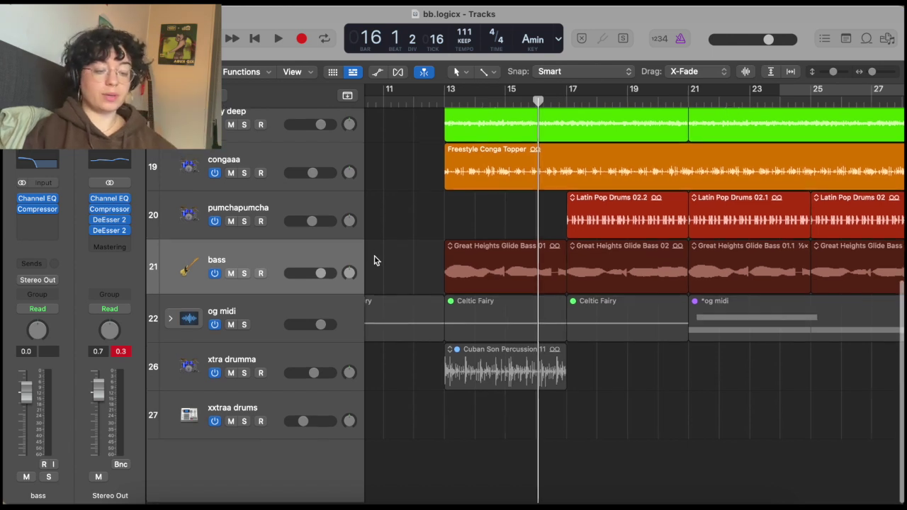
{"action": "scroll", "coordinate": [369, 272], "scroll_direction": "up", "scroll_amount": 2}
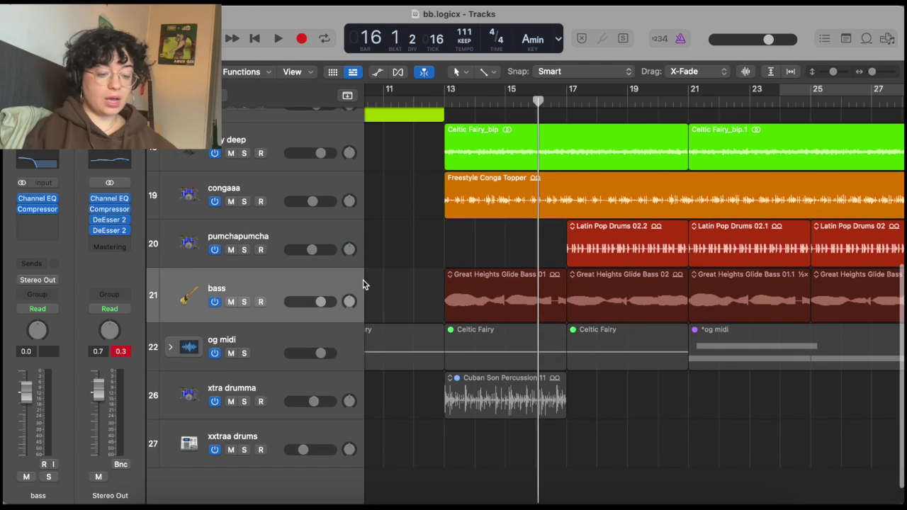
- Solo the bass track and listen to its Great Heights Glide Bass regions from bar 13 through bar 20
{"action": "scroll", "coordinate": [363, 281], "scroll_direction": "down", "scroll_amount": 3}
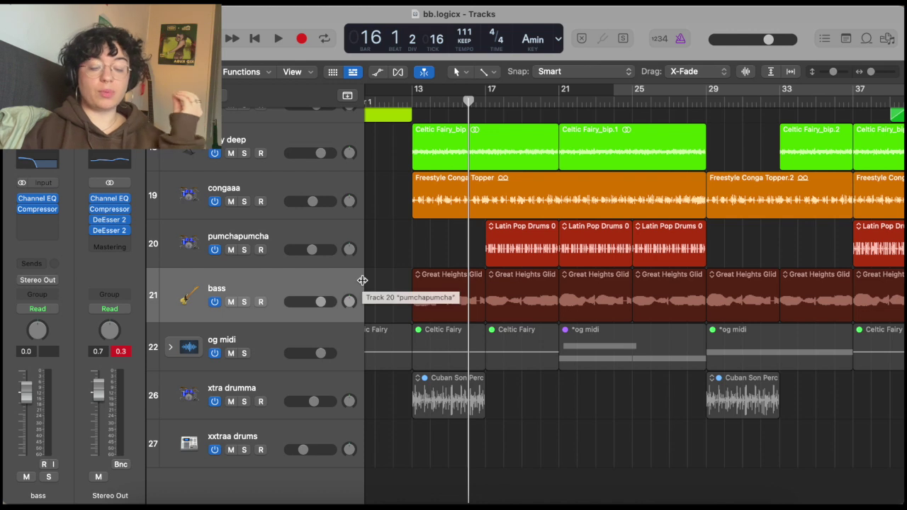
{"action": "key", "text": "s"}
{"action": "scroll", "coordinate": [414, 234], "scroll_direction": "up", "scroll_amount": 5}
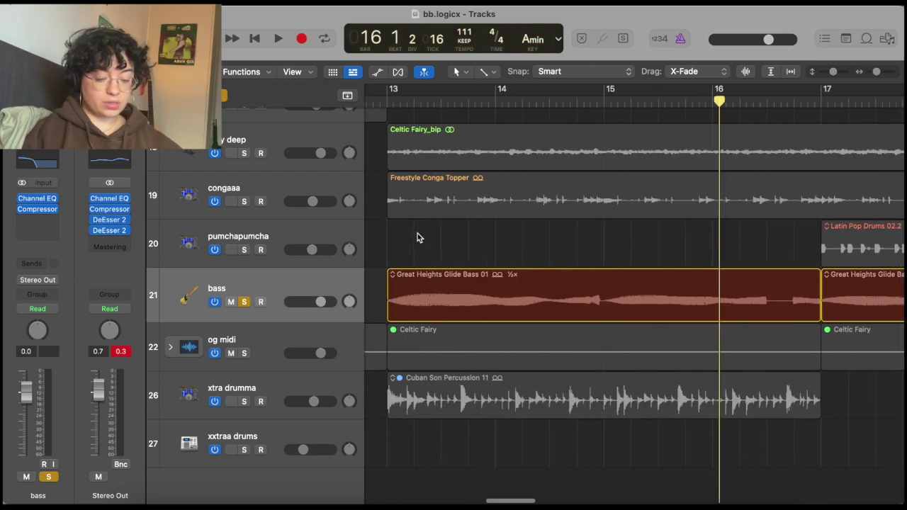
{"action": "left_click", "coordinate": [474, 101]}
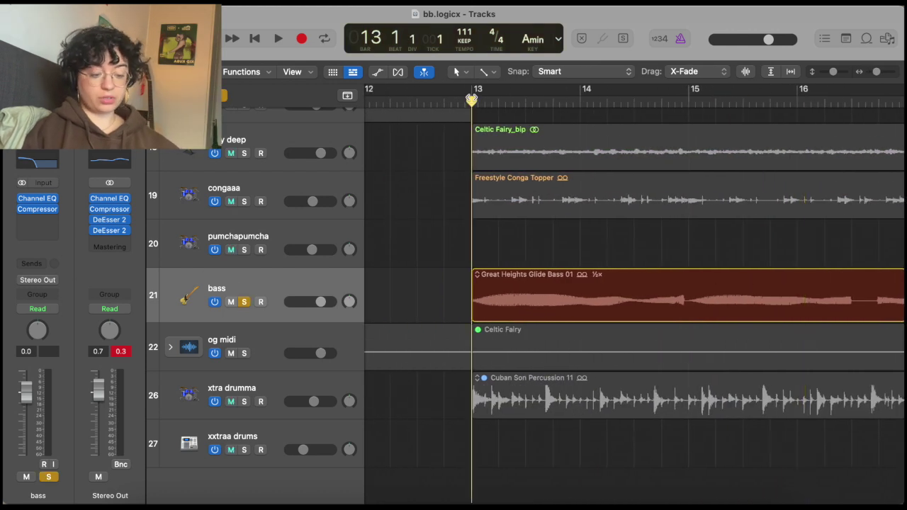
{"action": "key", "text": "space"}
{"action": "scroll", "coordinate": [453, 196], "scroll_direction": "right", "scroll_amount": 5}
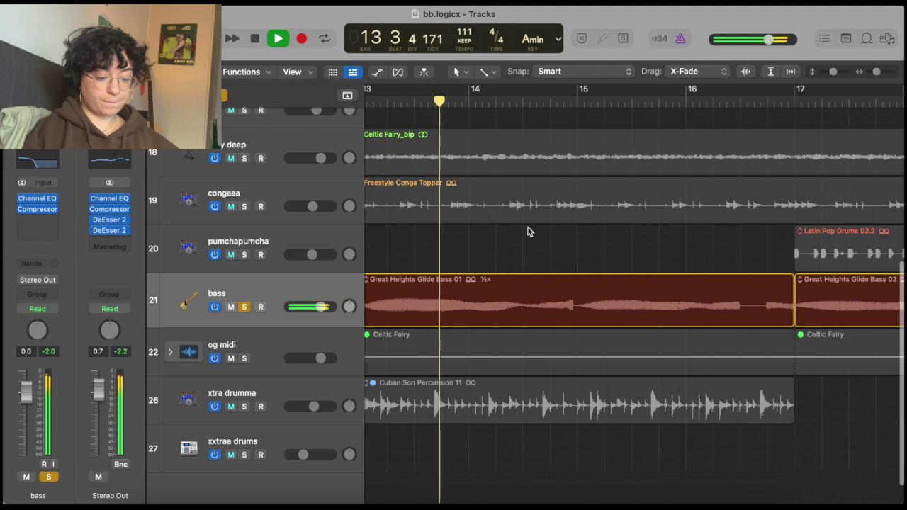
{"action": "scroll", "coordinate": [530, 230], "scroll_direction": "right", "scroll_amount": 2}
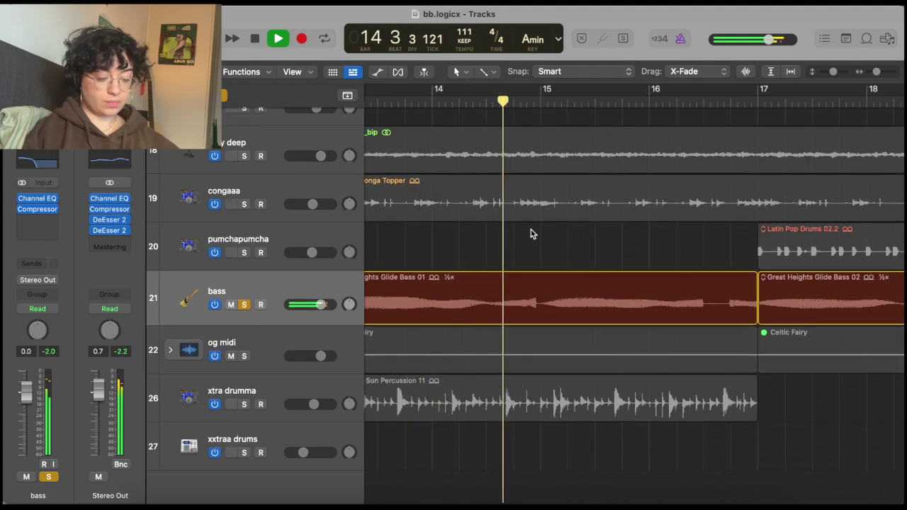
{"action": "scroll", "coordinate": [532, 233], "scroll_direction": "down", "scroll_amount": 5}
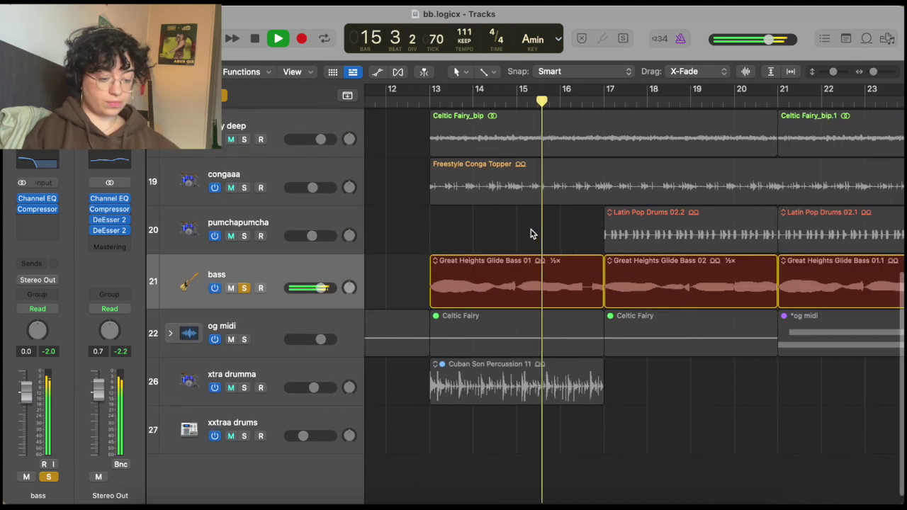
{"action": "scroll", "coordinate": [530, 230], "scroll_direction": "right", "scroll_amount": 3}
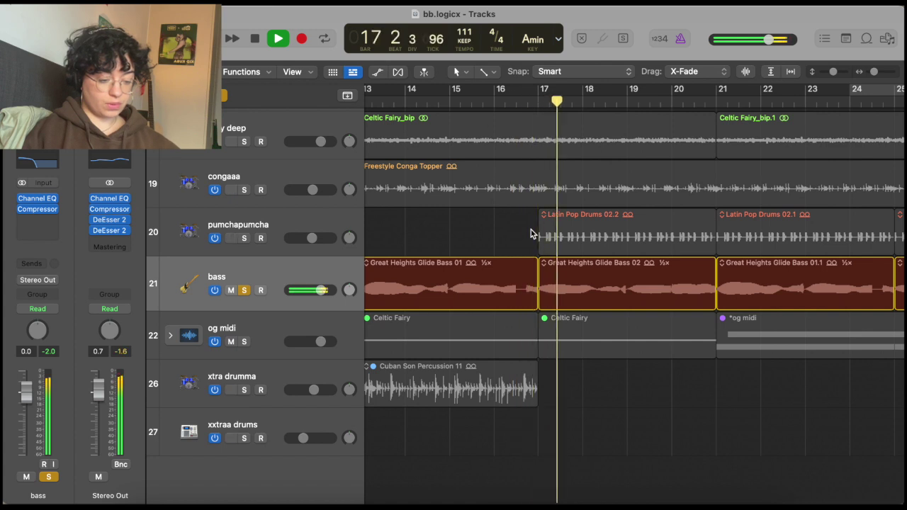
{"action": "scroll", "coordinate": [567, 237], "scroll_direction": "left", "scroll_amount": 4}
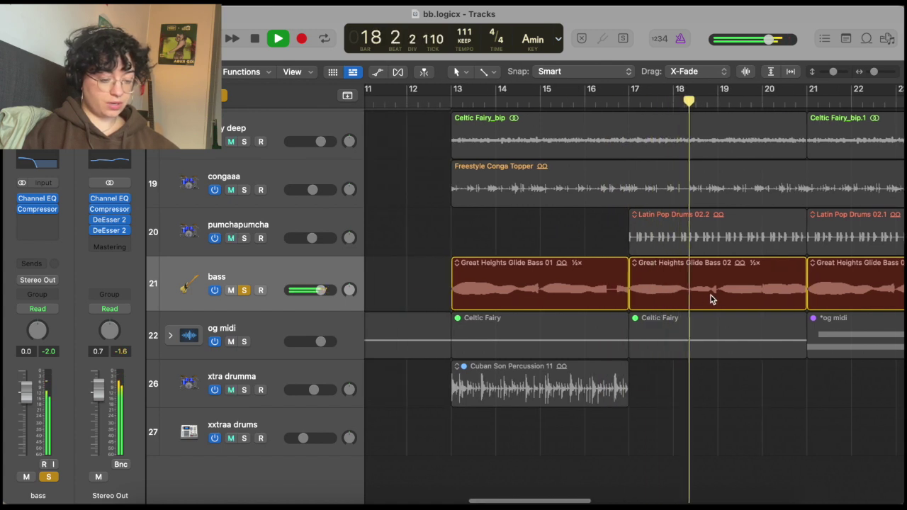
{"action": "scroll", "coordinate": [711, 305], "scroll_direction": "right", "scroll_amount": 4}
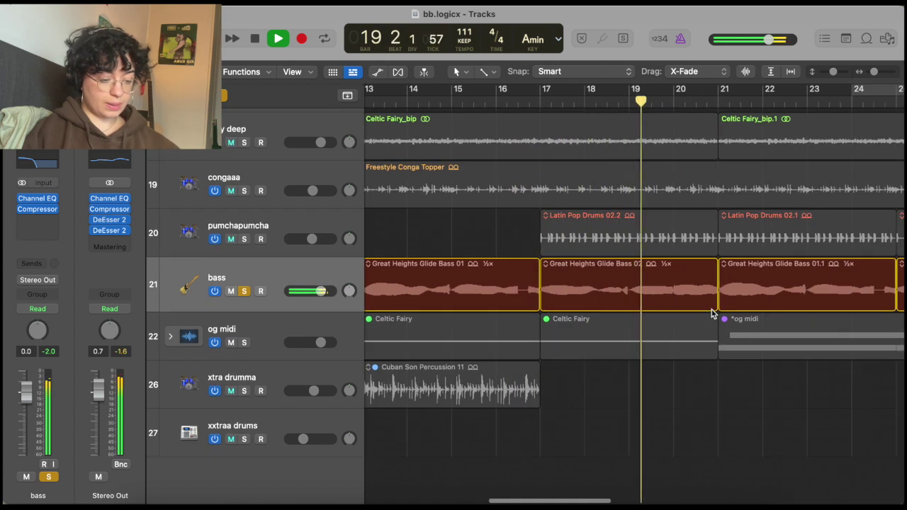
{"action": "scroll", "coordinate": [711, 310], "scroll_direction": "right", "scroll_amount": 2}
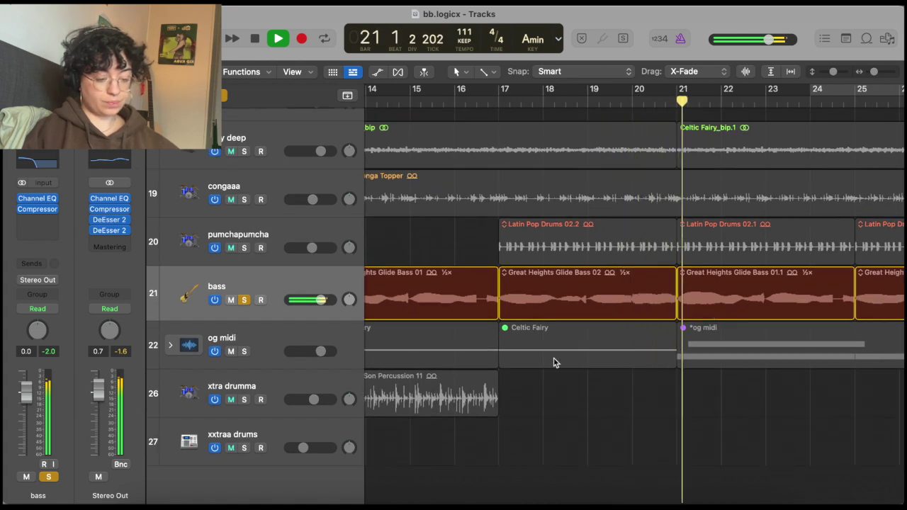
- Stop playback at bar 21 and clear the bass track's solo
{"action": "key", "text": "space"}
{"action": "scroll", "coordinate": [336, 289], "scroll_direction": "left", "scroll_amount": 3}
{"action": "scroll", "coordinate": [337, 290], "scroll_direction": "down", "scroll_amount": 6}
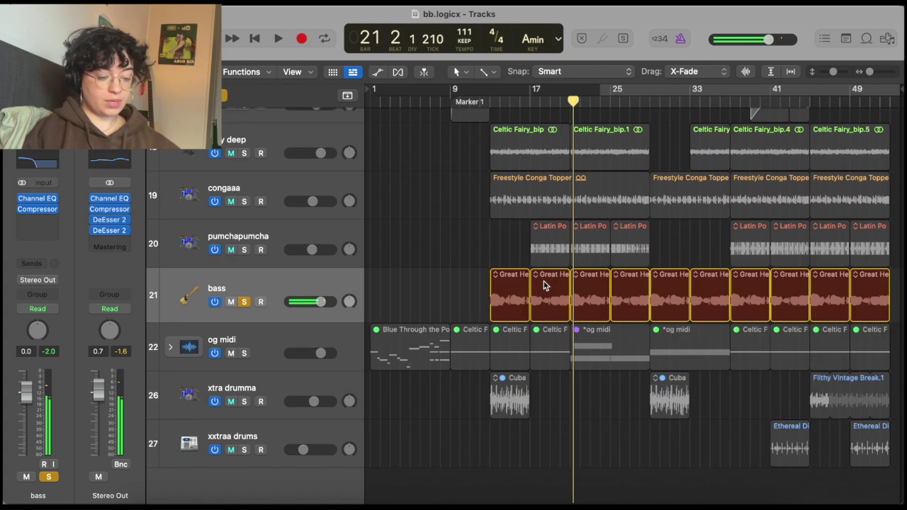
{"action": "key", "text": "s"}
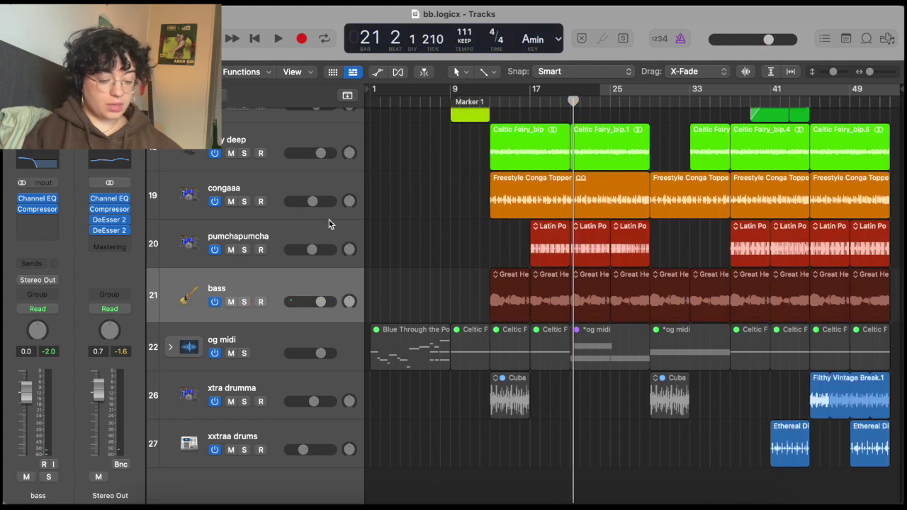
- Play the unsoloed arrangement from bar 13 to hear fairy deep, congaaa and bass together, stopping in bar 15
{"action": "scroll", "coordinate": [484, 257], "scroll_direction": "up", "scroll_amount": 2}
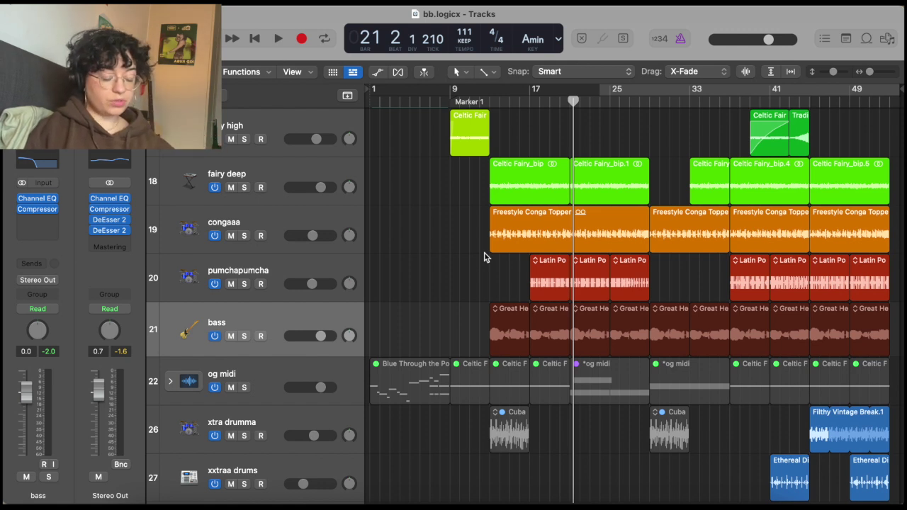
{"action": "scroll", "coordinate": [486, 257], "scroll_direction": "down", "scroll_amount": 4}
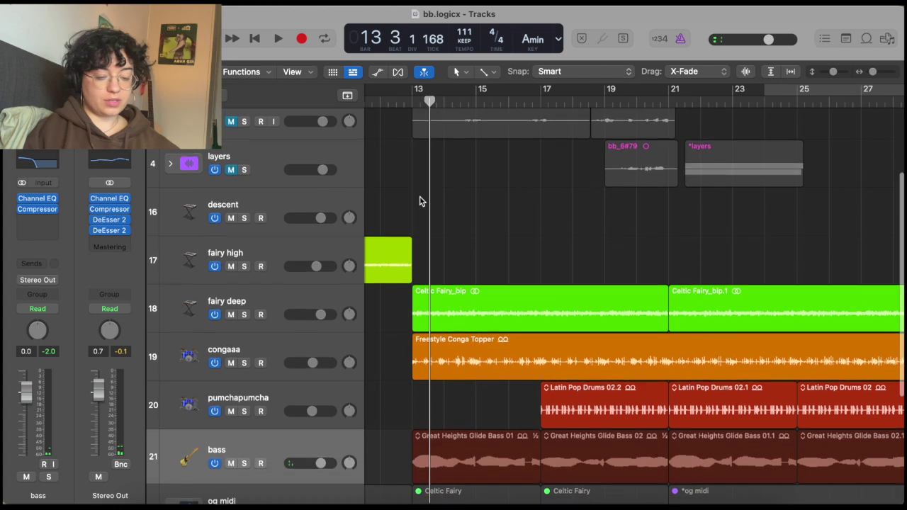
{"action": "left_click", "coordinate": [404, 103]}
{"action": "key", "text": "space"}
{"action": "scroll", "coordinate": [434, 237], "scroll_direction": "down", "scroll_amount": 3}
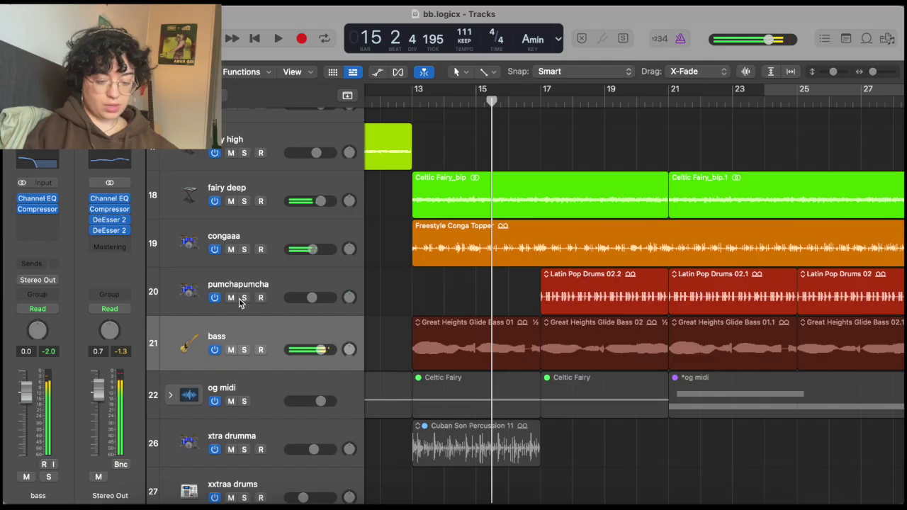
- Solo pumchapumcha, listen to its Latin Pop Drums regions from bar 17 into bar 18, and clear the solo
{"action": "left_click", "coordinate": [244, 298]}
{"action": "scroll", "coordinate": [584, 215], "scroll_direction": "right", "scroll_amount": 3}
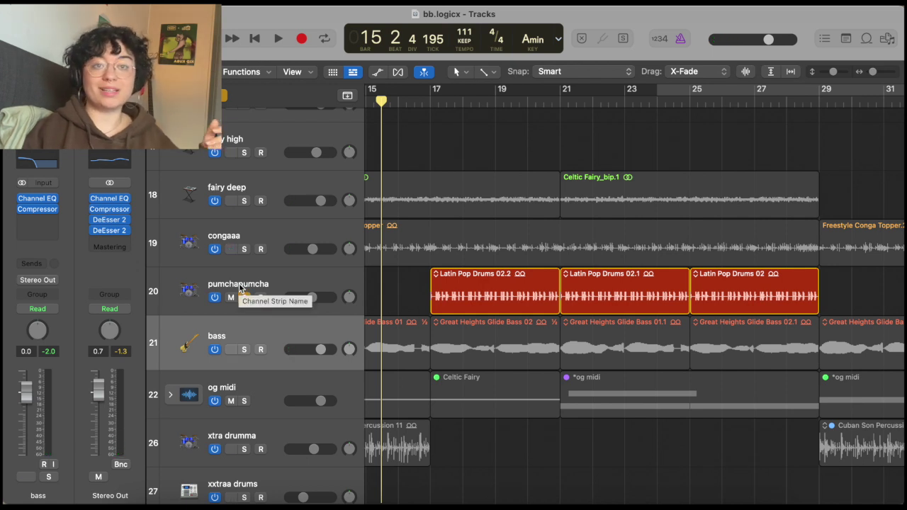
{"action": "left_click", "coordinate": [430, 105]}
{"action": "key", "text": "space"}
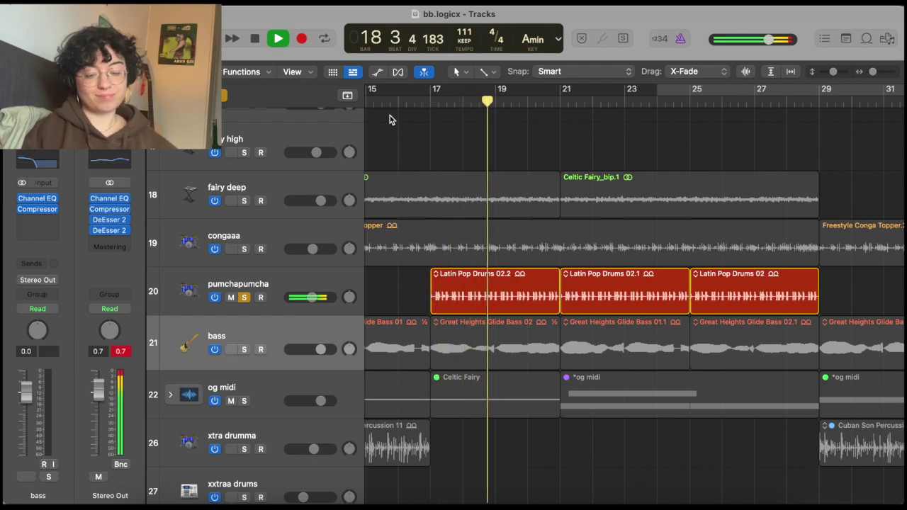
{"action": "key", "text": "space"}
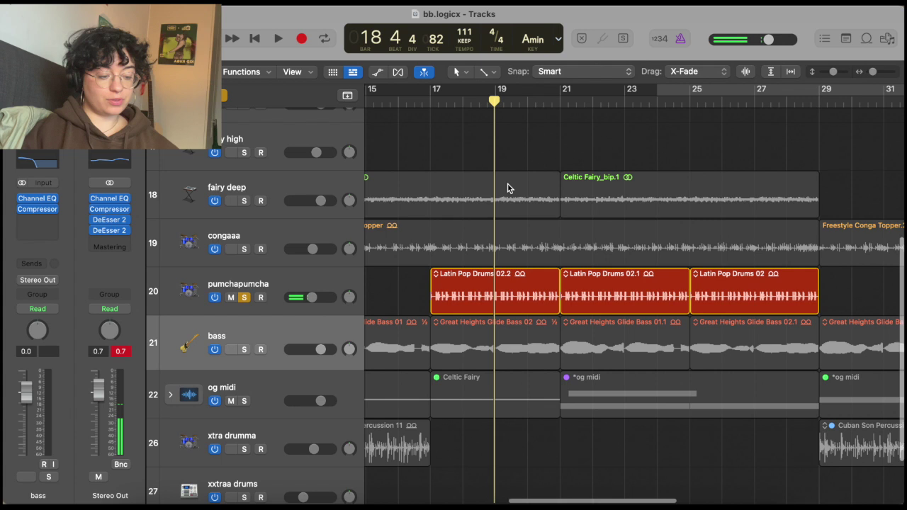
{"action": "scroll", "coordinate": [508, 188], "scroll_direction": "down", "scroll_amount": 5}
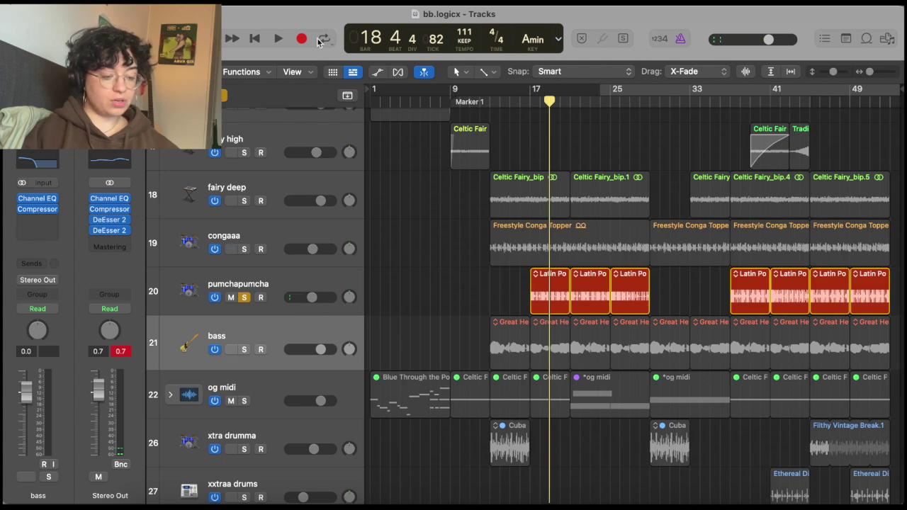
{"action": "key", "text": "s"}
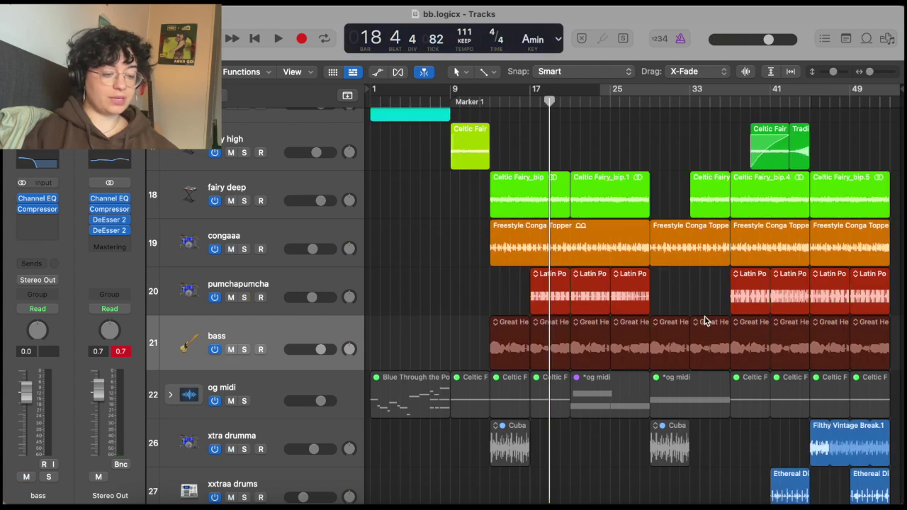
- Look over the full arrangement, then solo fairy high and play its fading-in Celtic Fairy region from bar 39
{"action": "scroll", "coordinate": [668, 353], "scroll_direction": "up", "scroll_amount": 5}
{"action": "scroll", "coordinate": [668, 353], "scroll_direction": "right", "scroll_amount": 3}
{"action": "scroll", "coordinate": [668, 354], "scroll_direction": "down", "scroll_amount": 5}
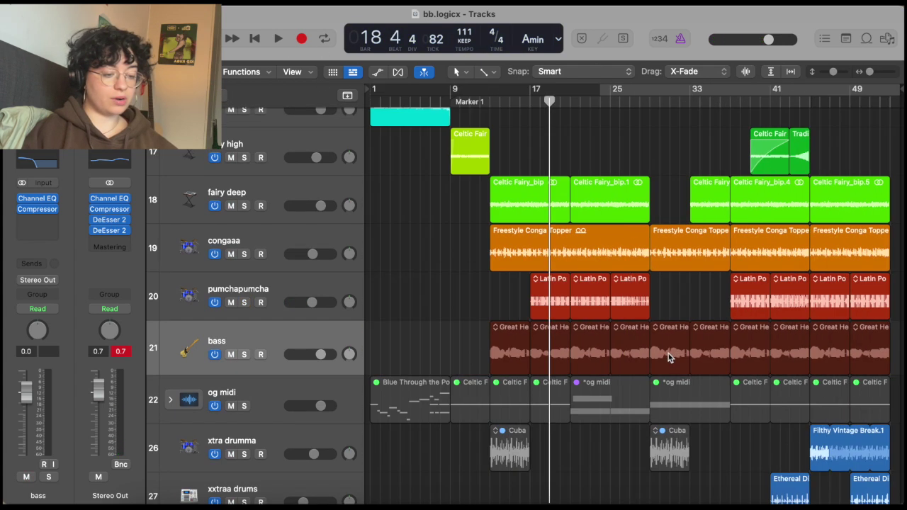
{"action": "scroll", "coordinate": [693, 305], "scroll_direction": "up", "scroll_amount": 8}
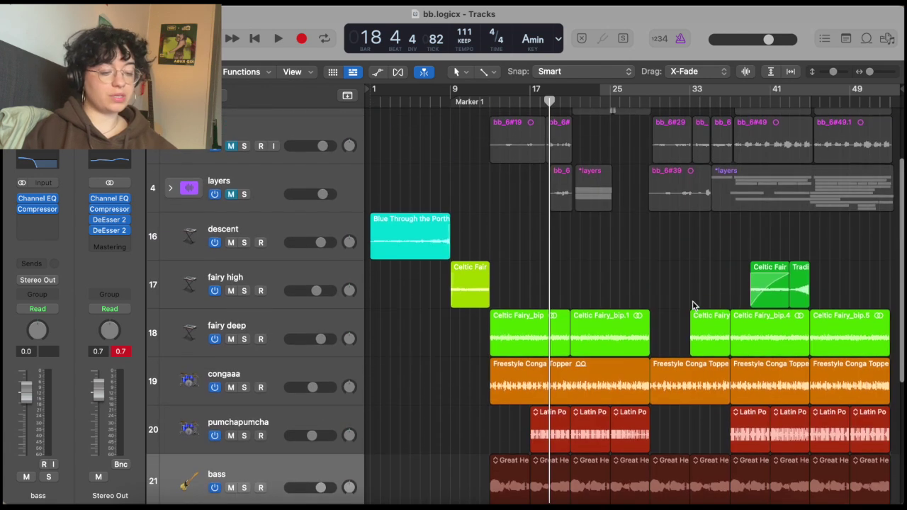
{"action": "scroll", "coordinate": [406, 215], "scroll_direction": "down", "scroll_amount": 8}
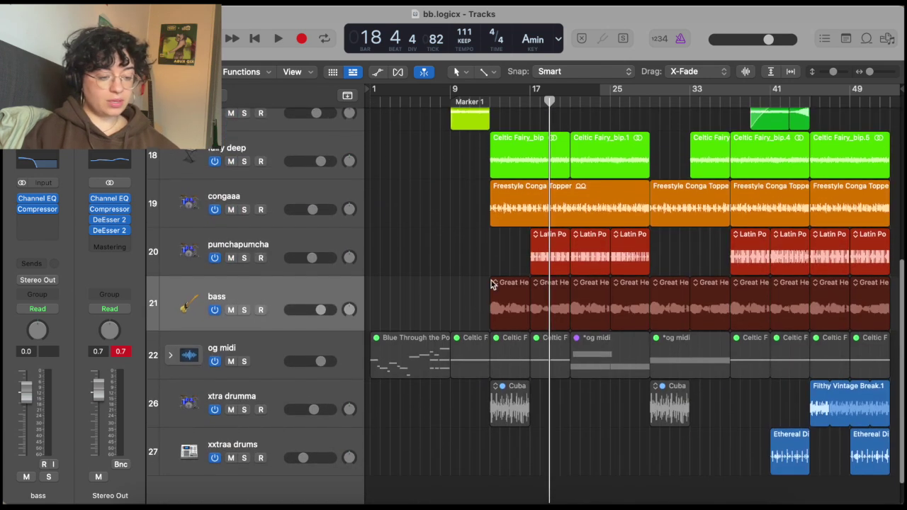
{"action": "scroll", "coordinate": [770, 108], "scroll_direction": "up", "scroll_amount": 1}
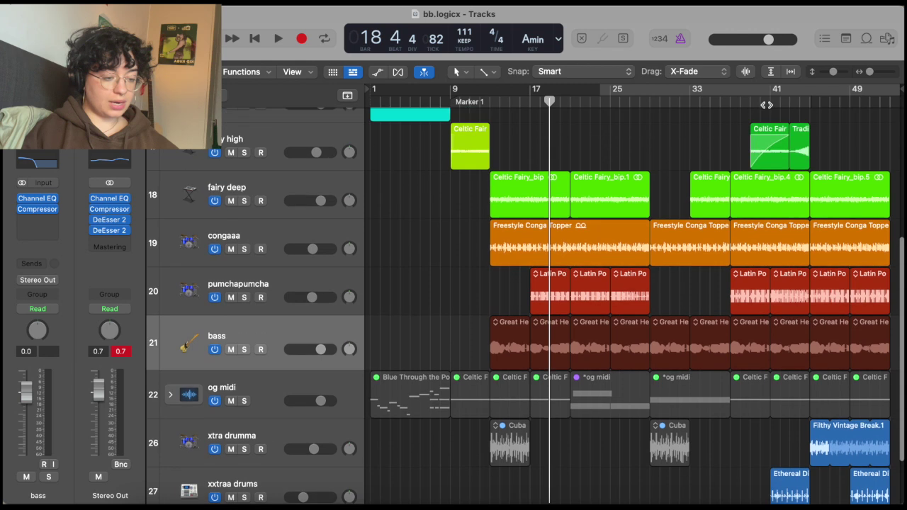
{"action": "left_click", "coordinate": [750, 103]}
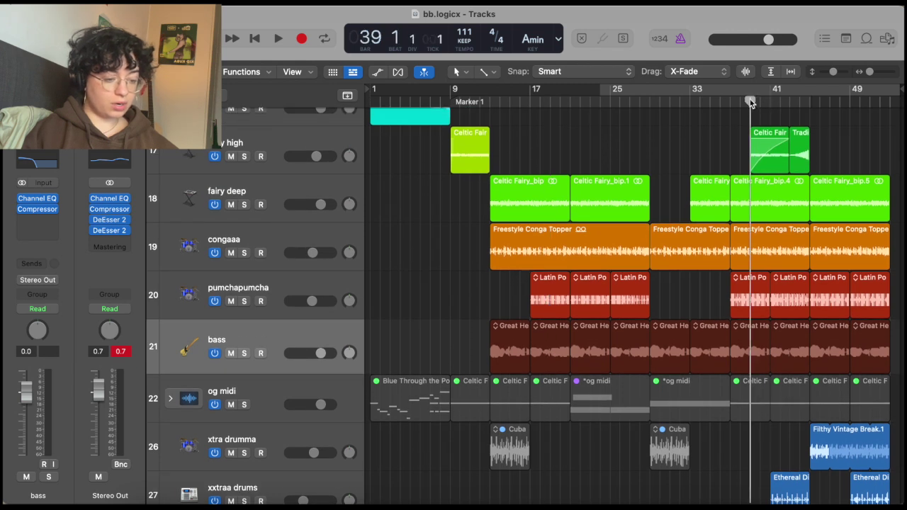
{"action": "left_click", "coordinate": [244, 156]}
{"action": "key", "text": "space"}
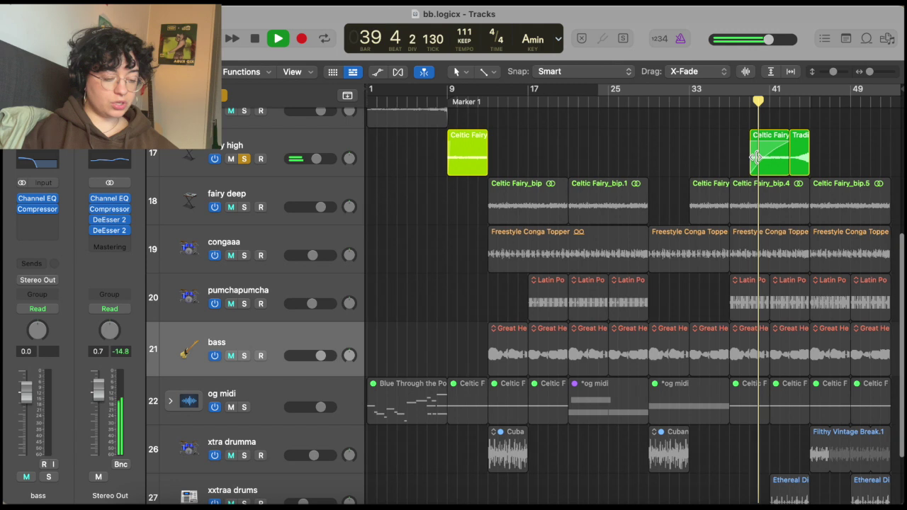
- Listen to fairy high's Trading Places Riser Crash FX region up to bar 45, stop playback and clear the solo
{"action": "scroll", "coordinate": [757, 156], "scroll_direction": "up", "scroll_amount": 5}
{"action": "scroll", "coordinate": [756, 157], "scroll_direction": "right", "scroll_amount": 4}
{"action": "scroll", "coordinate": [707, 123], "scroll_direction": "up", "scroll_amount": 1}
{"action": "left_click", "coordinate": [688, 105]}
{"action": "key", "text": "space"}
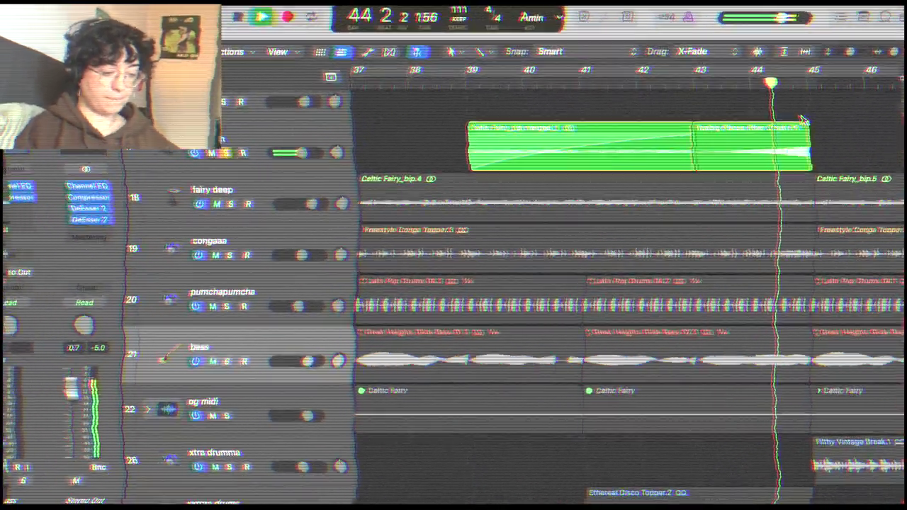
{"action": "key", "text": "space"}
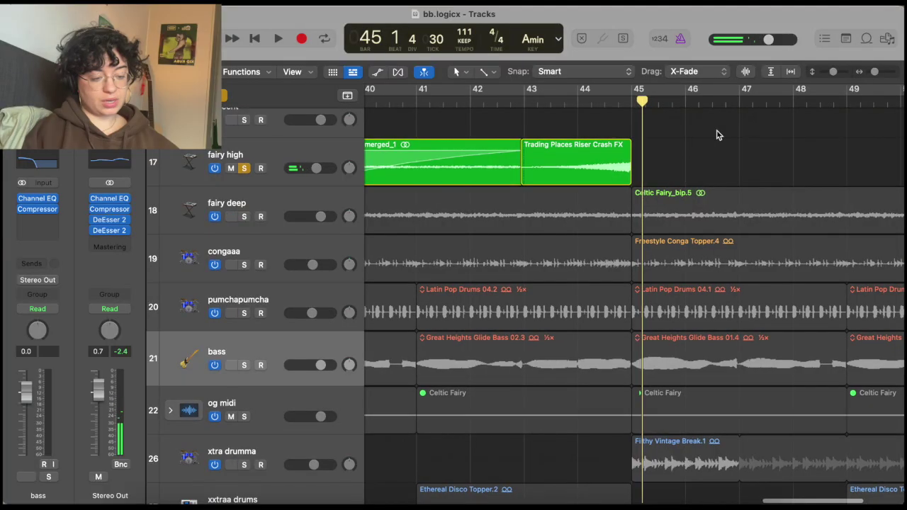
{"action": "scroll", "coordinate": [717, 134], "scroll_direction": "up", "scroll_amount": 3}
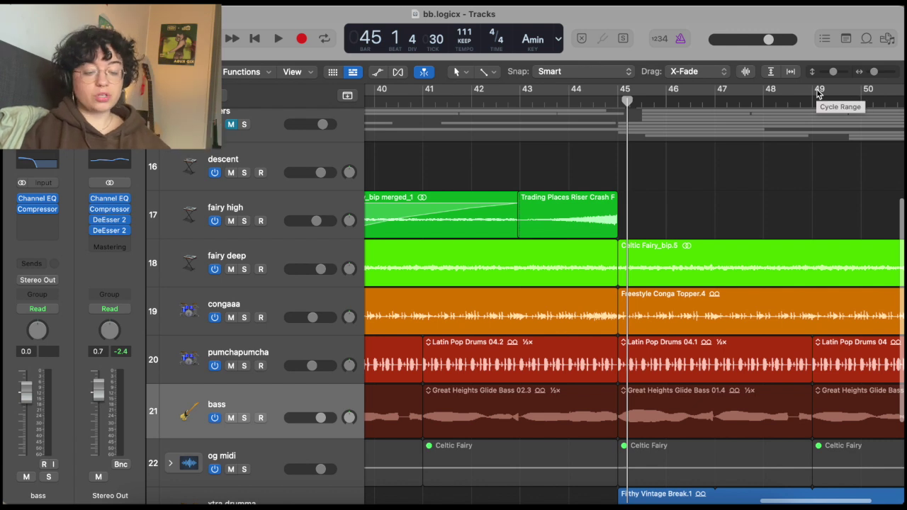
- Solo xxtraa drums and listen to its Ethereal Disco Topper.2 region from bar 41, stopping in bar 42
{"action": "scroll", "coordinate": [817, 93], "scroll_direction": "left", "scroll_amount": 4}
{"action": "scroll", "coordinate": [723, 212], "scroll_direction": "down", "scroll_amount": 2}
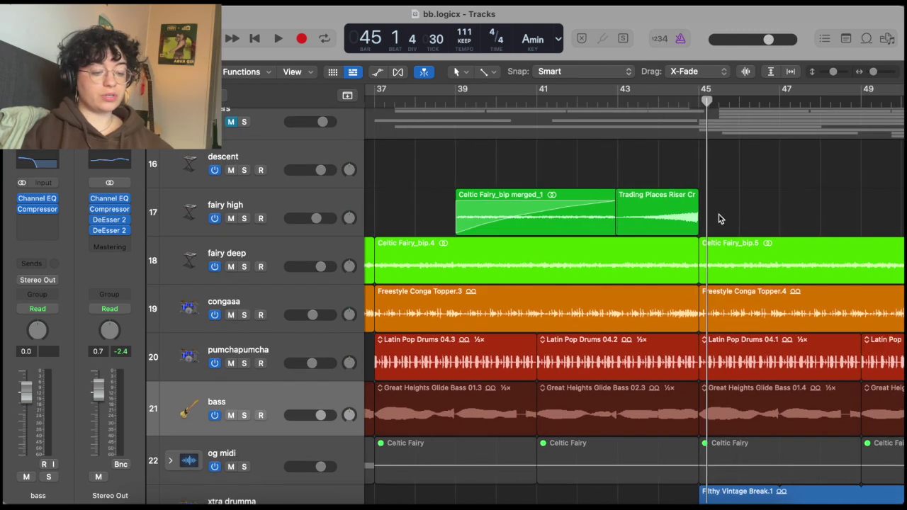
{"action": "scroll", "coordinate": [718, 219], "scroll_direction": "down", "scroll_amount": 3}
{"action": "scroll", "coordinate": [719, 219], "scroll_direction": "up", "scroll_amount": 3}
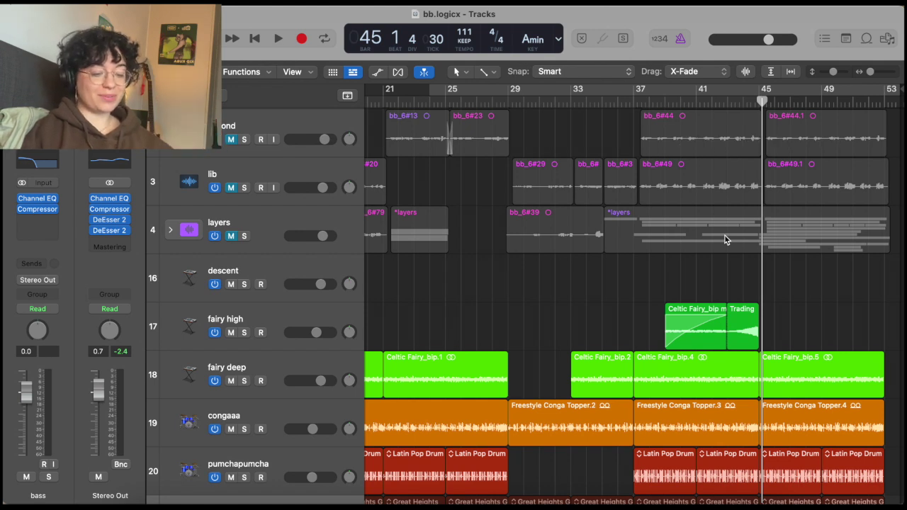
{"action": "scroll", "coordinate": [705, 291], "scroll_direction": "down", "scroll_amount": 5}
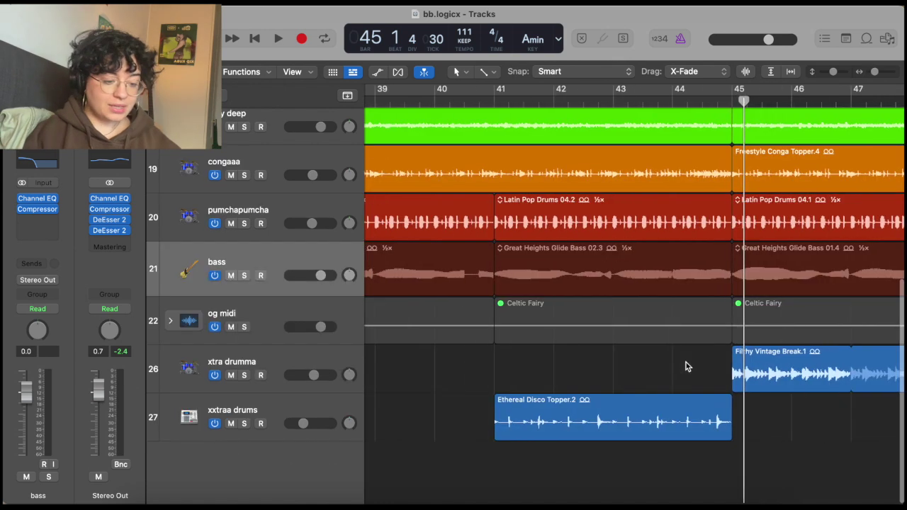
{"action": "left_click", "coordinate": [245, 423]}
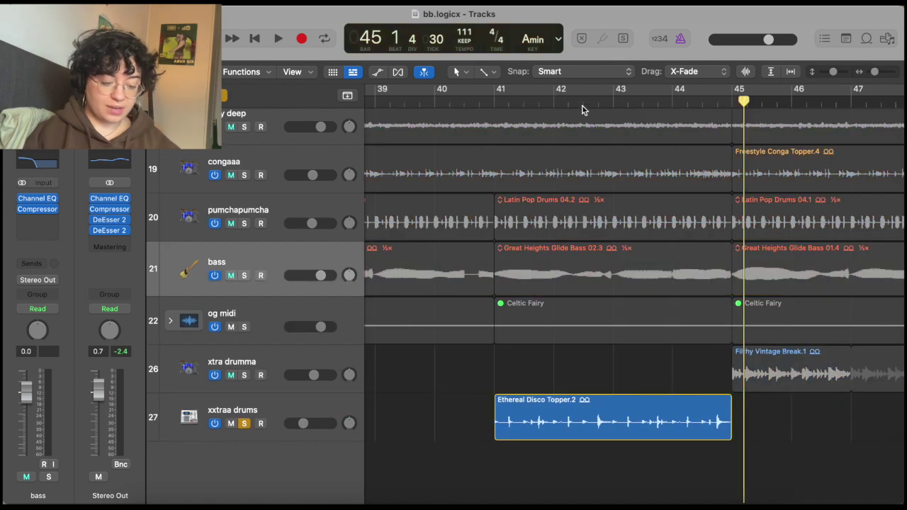
{"action": "left_click", "coordinate": [494, 101]}
{"action": "key", "text": "space"}
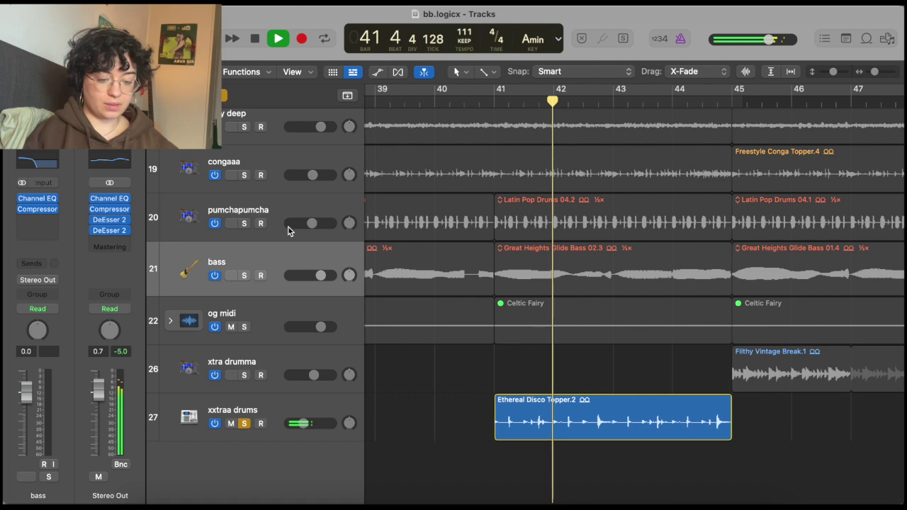
{"action": "key", "text": "space"}
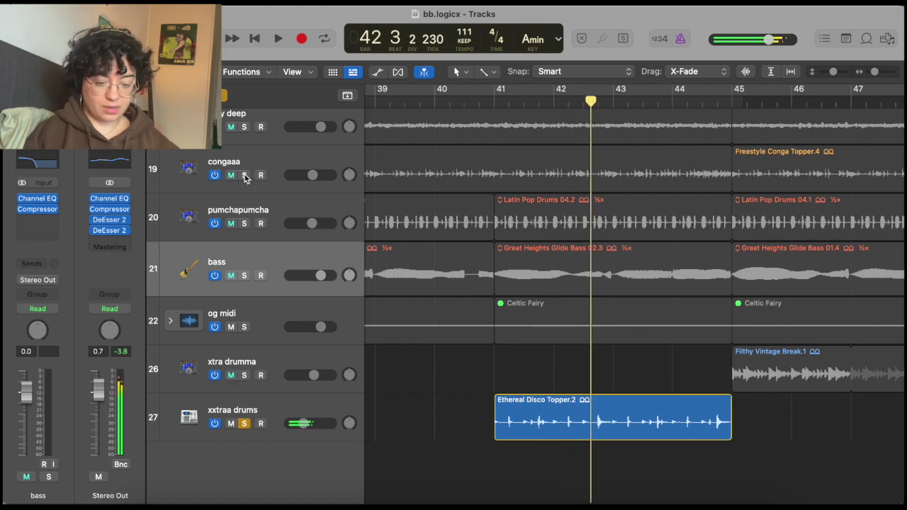
- Solo congaaa and pumchapumcha together with xxtraa drums and listen to the combined drums from bar 41 into bar 42
{"action": "left_click", "coordinate": [244, 176]}
{"action": "left_click", "coordinate": [244, 224]}
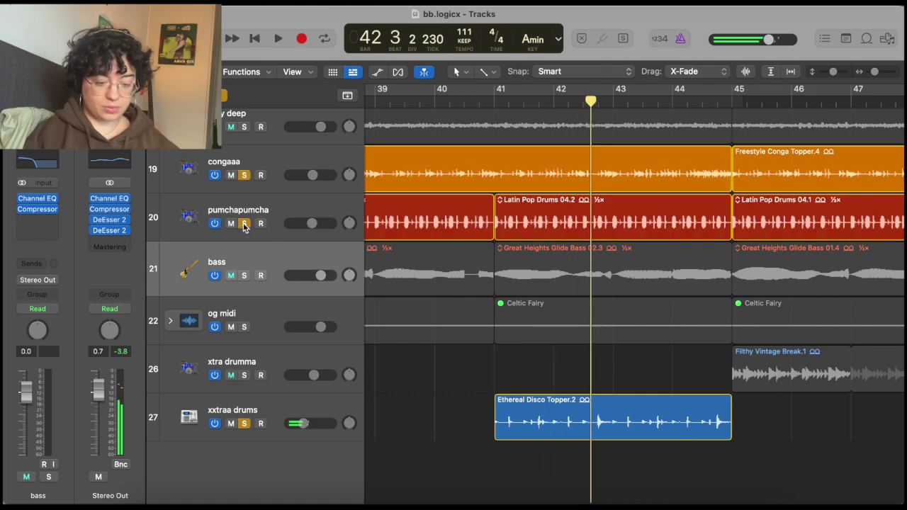
{"action": "left_click", "coordinate": [494, 103]}
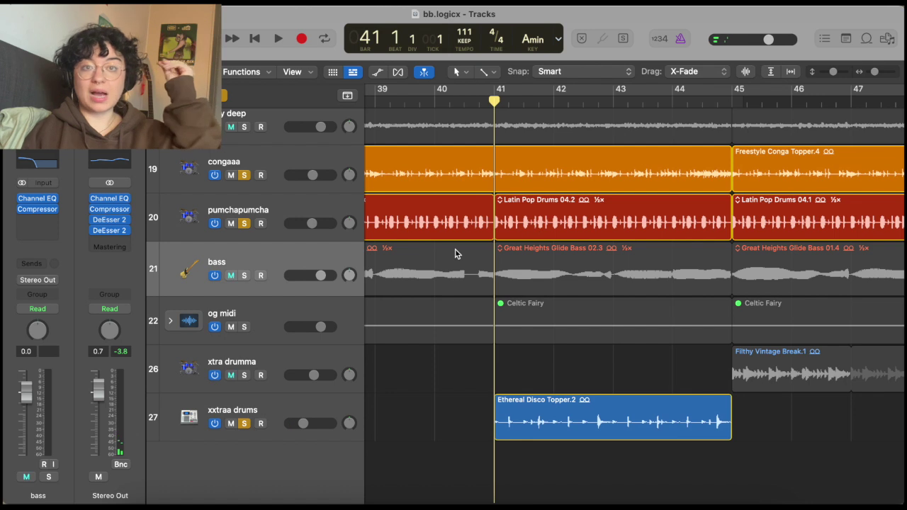
{"action": "key", "text": "space"}
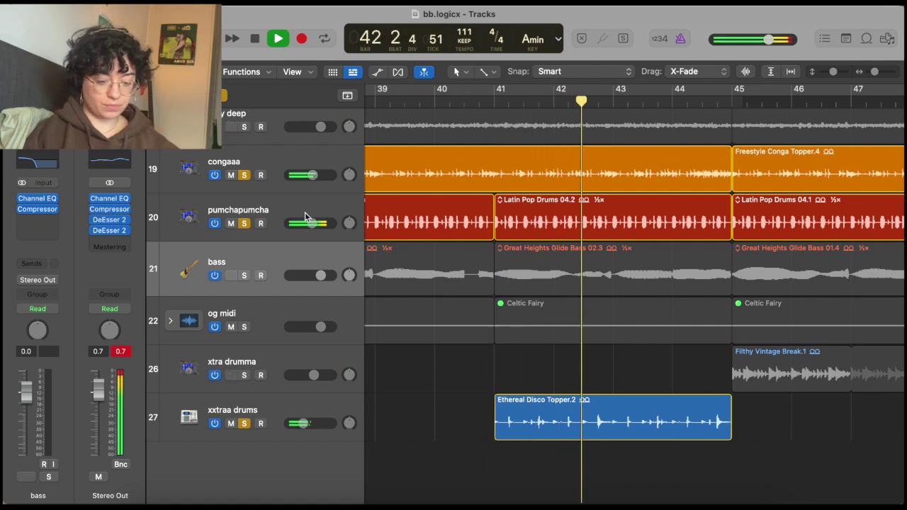
{"action": "key", "text": "space"}
- Solo xtra drumma and listen to its Filthy Vintage Break.1 region from bar 45, stopping in bar 46
{"action": "scroll", "coordinate": [449, 259], "scroll_direction": "right", "scroll_amount": 5}
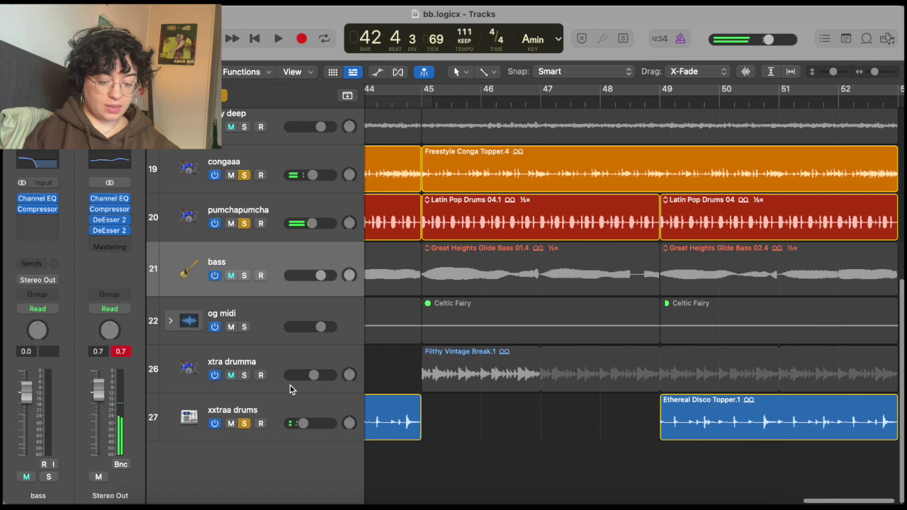
{"action": "left_click", "coordinate": [244, 375]}
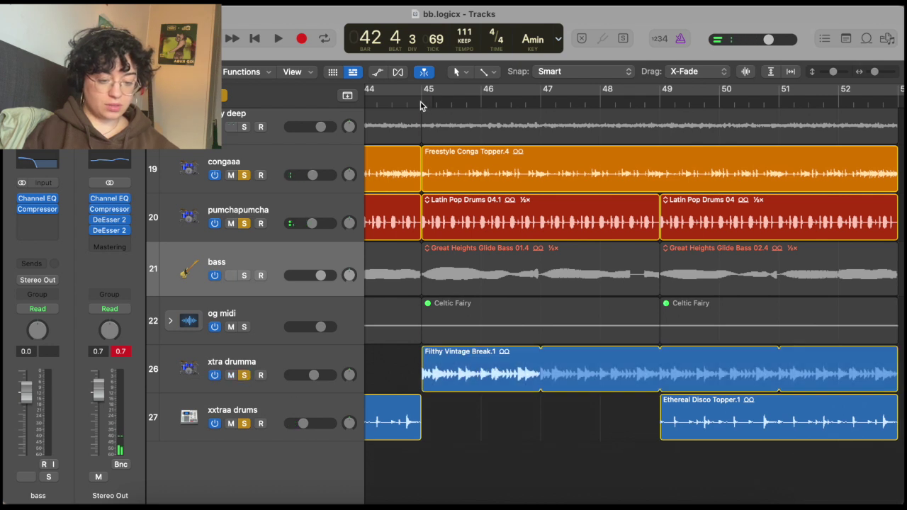
{"action": "key", "text": "space"}
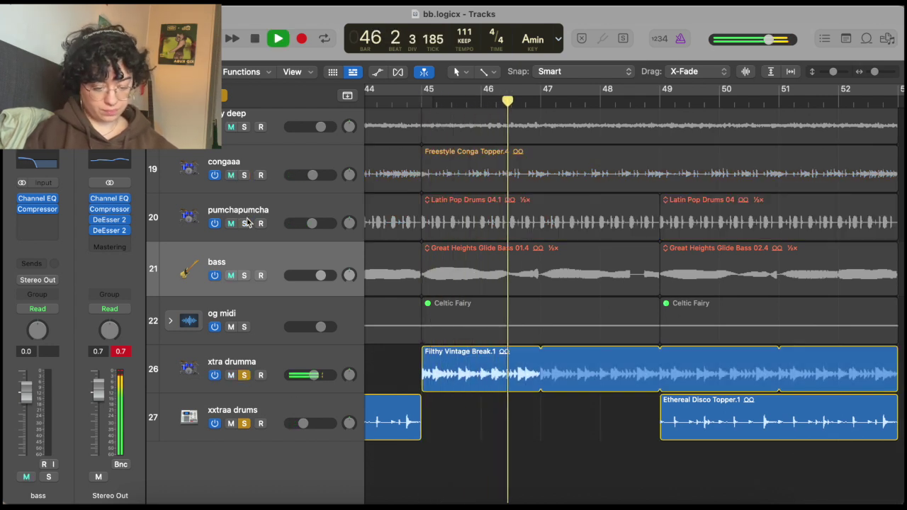
{"action": "key", "text": "space"}
- Solo pumchapumcha and congaaa alongside xtra drumma and xxtraa drums, and listen to all four from bar 49
{"action": "left_click", "coordinate": [244, 224]}
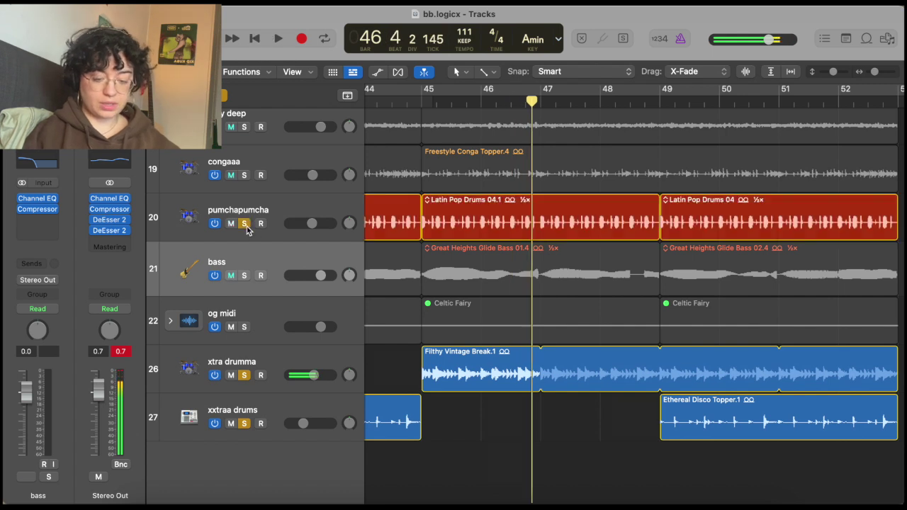
{"action": "left_click", "coordinate": [244, 175]}
{"action": "scroll", "coordinate": [464, 196], "scroll_direction": "right", "scroll_amount": 3}
{"action": "left_click", "coordinate": [602, 100]}
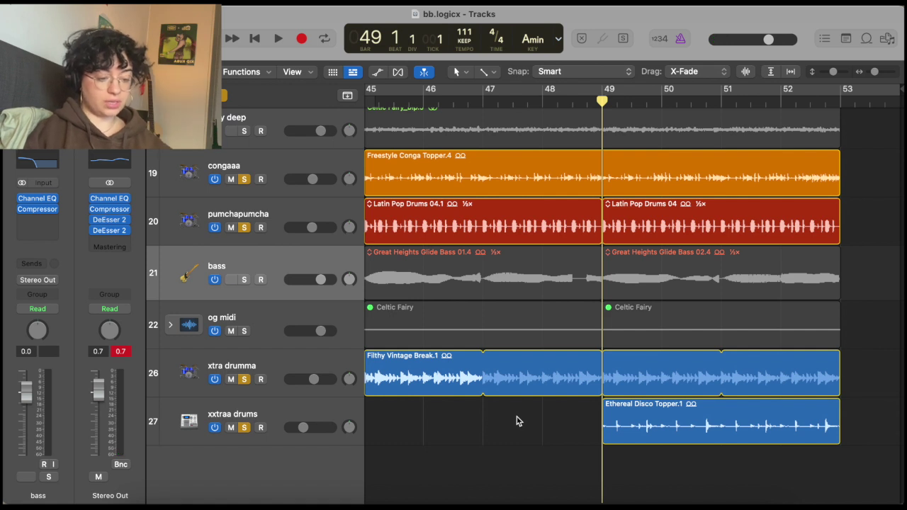
{"action": "key", "text": "space"}
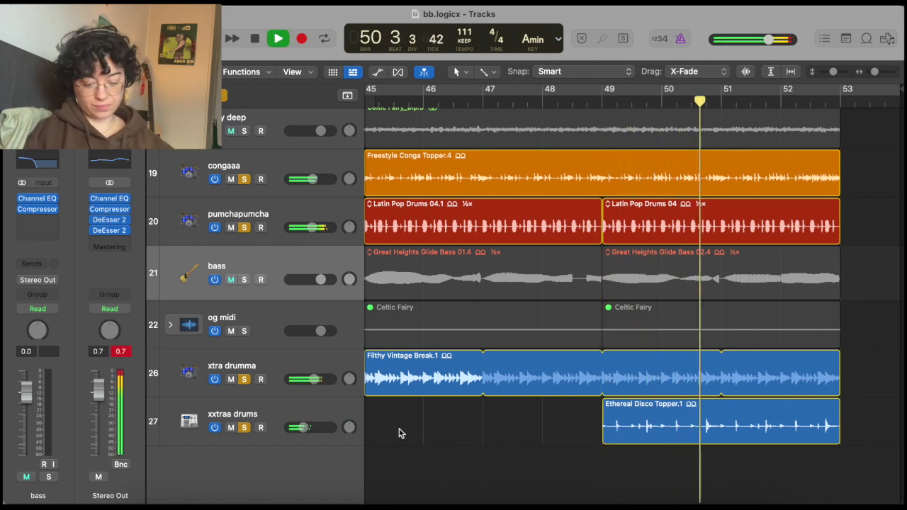
{"action": "key", "text": "space"}
- Add fairy deep to the audible tracks, listen to the instrumental from around bar 49 to bar 52, and look over the arrangement
{"action": "scroll", "coordinate": [384, 421], "scroll_direction": "up", "scroll_amount": 3}
{"action": "left_click", "coordinate": [244, 211]}
{"action": "scroll", "coordinate": [479, 201], "scroll_direction": "left", "scroll_amount": 5}
{"action": "scroll", "coordinate": [479, 202], "scroll_direction": "right", "scroll_amount": 5}
{"action": "left_click", "coordinate": [616, 112]}
{"action": "key", "text": "space"}
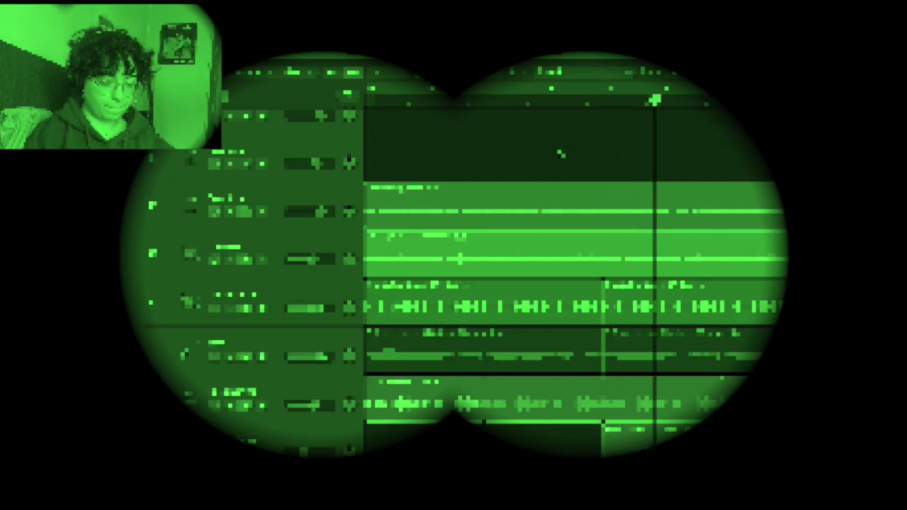
{"action": "scroll", "coordinate": [561, 154], "scroll_direction": "down", "scroll_amount": 5}
{"action": "scroll", "coordinate": [560, 153], "scroll_direction": "left", "scroll_amount": 5}
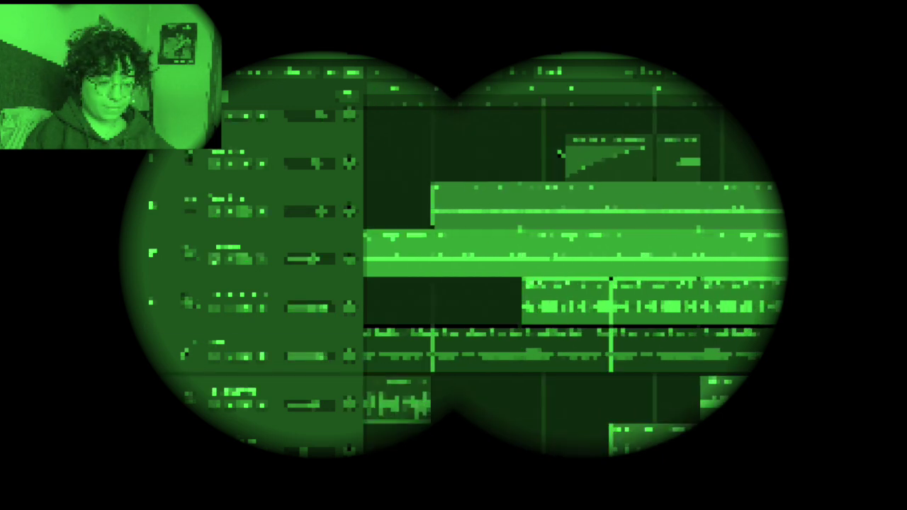
{"action": "scroll", "coordinate": [560, 154], "scroll_direction": "up", "scroll_amount": 3}
{"action": "scroll", "coordinate": [561, 154], "scroll_direction": "down", "scroll_amount": 3}
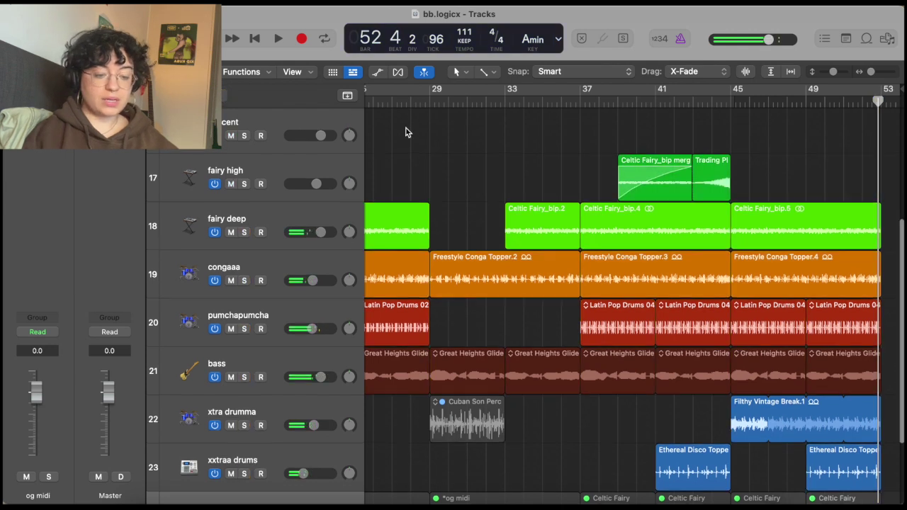
- Unmute the vocal tracks main, second, lib and layers
{"action": "scroll", "coordinate": [405, 131], "scroll_direction": "up", "scroll_amount": 4}
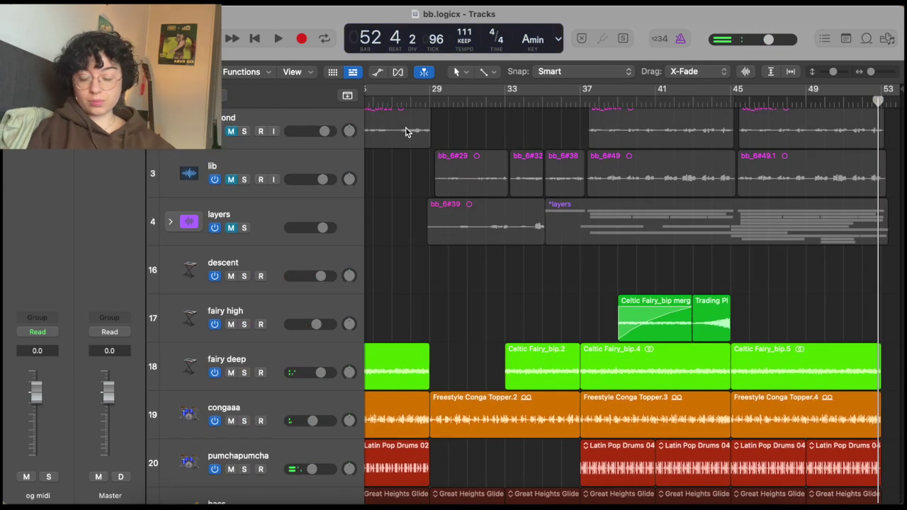
{"action": "mouse_move", "coordinate": [231, 221]}
{"action": "left_mouse_down"}
{"action": "mouse_move", "coordinate": [234, 152]}
{"action": "mouse_move", "coordinate": [230, 227]}
{"action": "left_mouse_up"}
{"action": "left_click", "coordinate": [231, 232]}
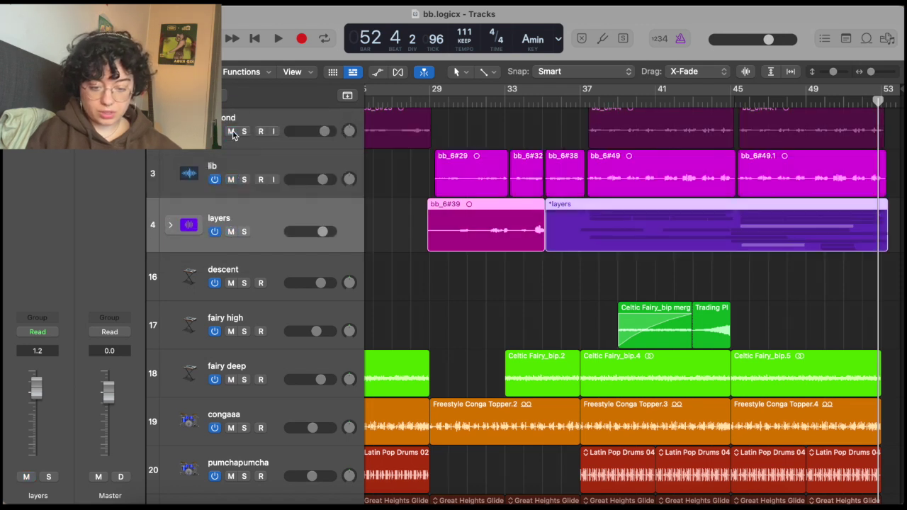
{"action": "scroll", "coordinate": [232, 234], "scroll_direction": "up", "scroll_amount": 2}
- Mute the instrumental tracks from fairy high downwards, and mute descent as well
{"action": "scroll", "coordinate": [232, 226], "scroll_direction": "down", "scroll_amount": 6}
{"action": "left_click", "coordinate": [231, 211]}
{"action": "left_click_drag", "start_coordinate": [231, 216], "coordinate": [257, 498]}
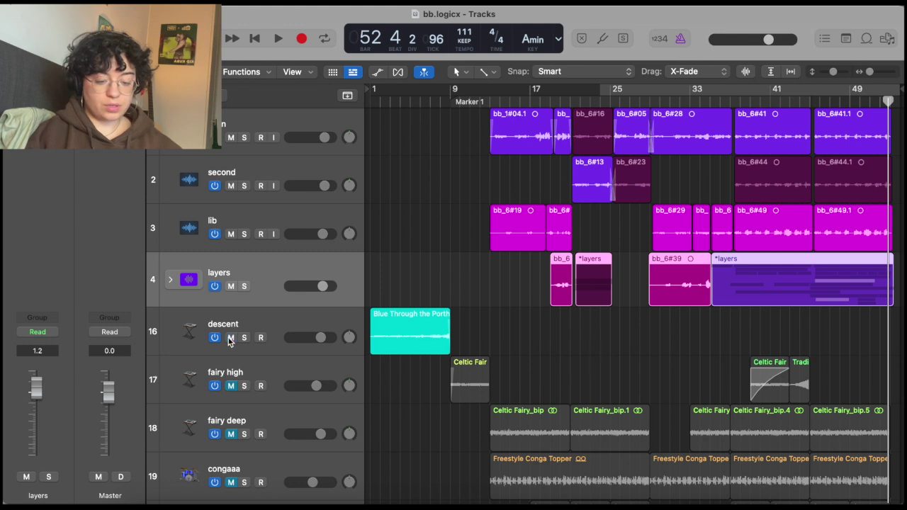
{"action": "left_click", "coordinate": [230, 338]}
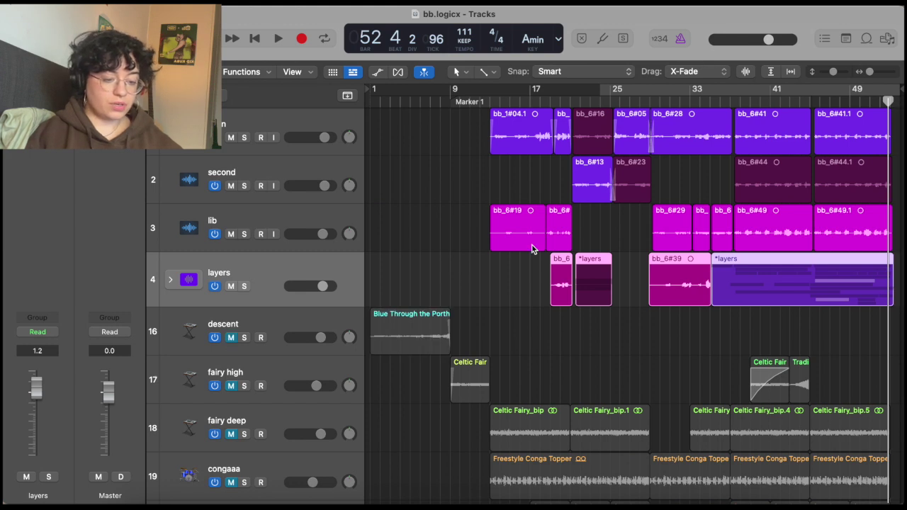
- Select the main vocal track, open its Channel EQ to examine the curve, and close it
{"action": "scroll", "coordinate": [514, 164], "scroll_direction": "up", "scroll_amount": 5}
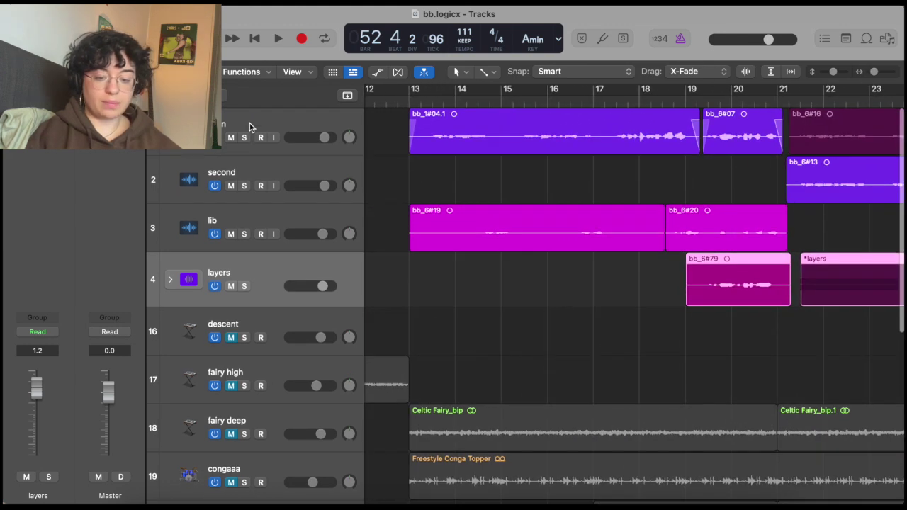
{"action": "left_click", "coordinate": [249, 123]}
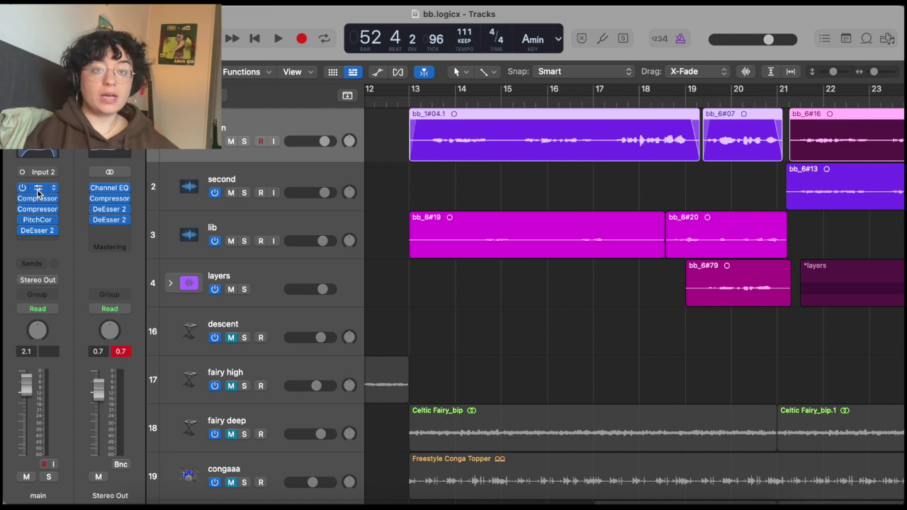
{"action": "left_click", "coordinate": [43, 157]}
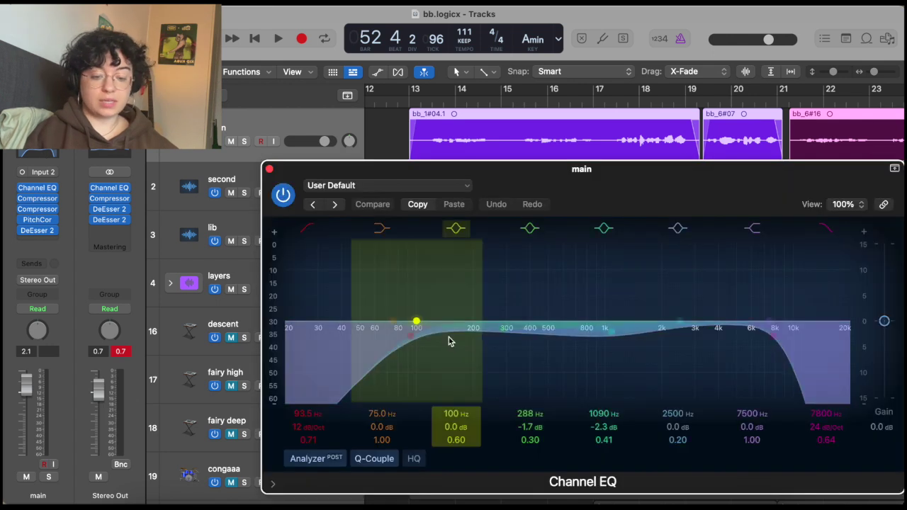
{"action": "left_click", "coordinate": [268, 170]}
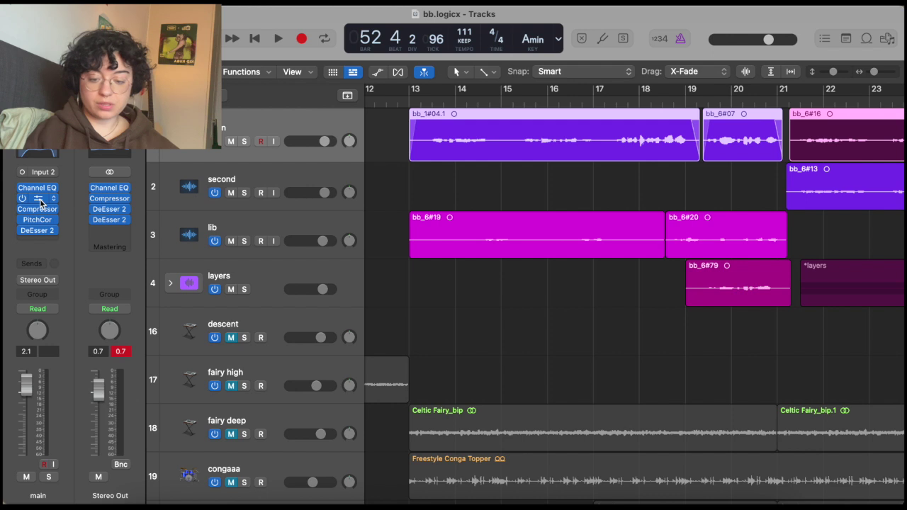
- Examine the settings of both compressors on main, look through the second one's Voice presets, and close them without changing the preset
{"action": "key", "text": "v"}
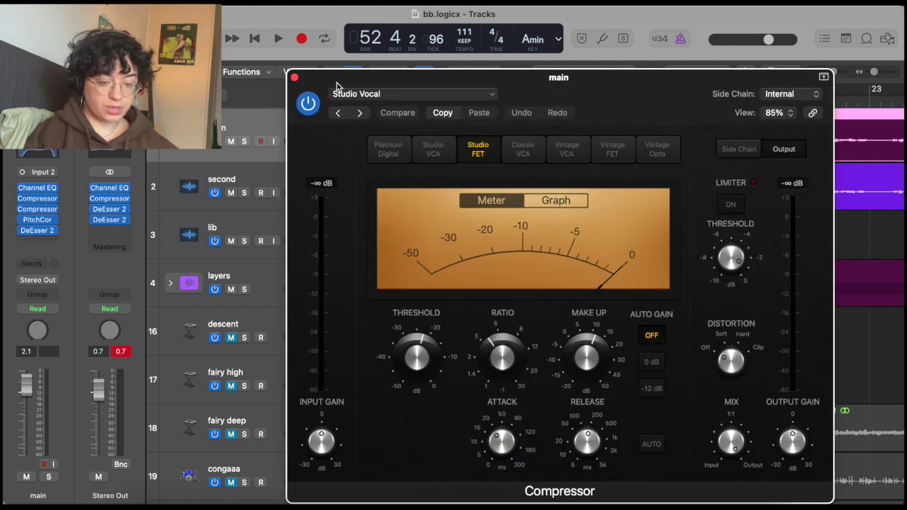
{"action": "left_click", "coordinate": [294, 78]}
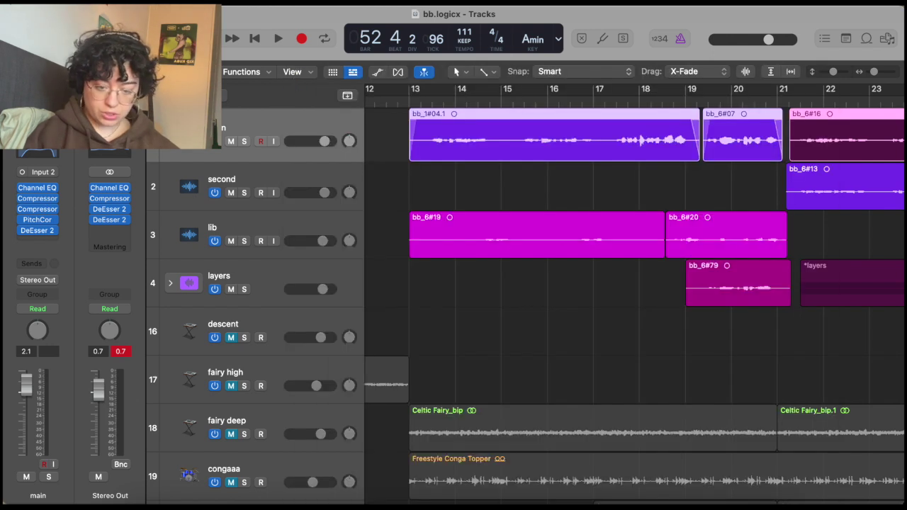
{"action": "left_click", "coordinate": [39, 210]}
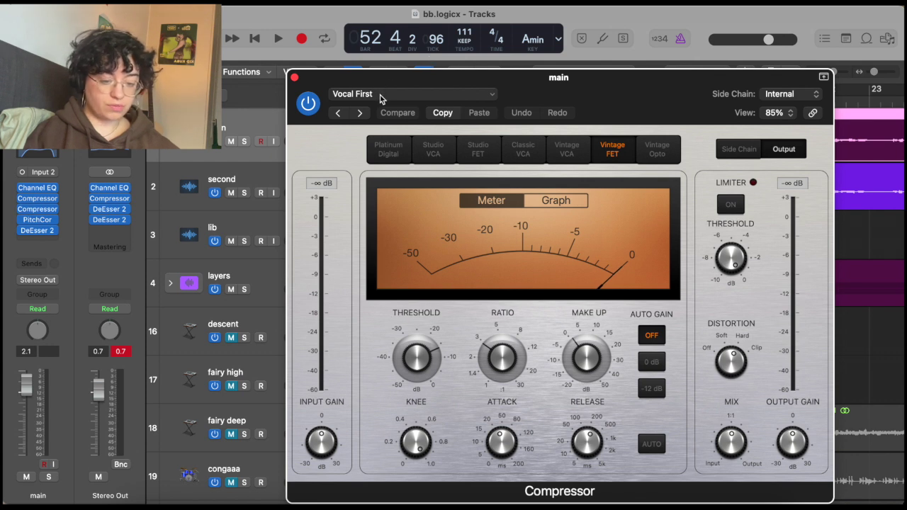
{"action": "left_click", "coordinate": [380, 99]}
{"action": "mouse_move", "coordinate": [390, 397]}
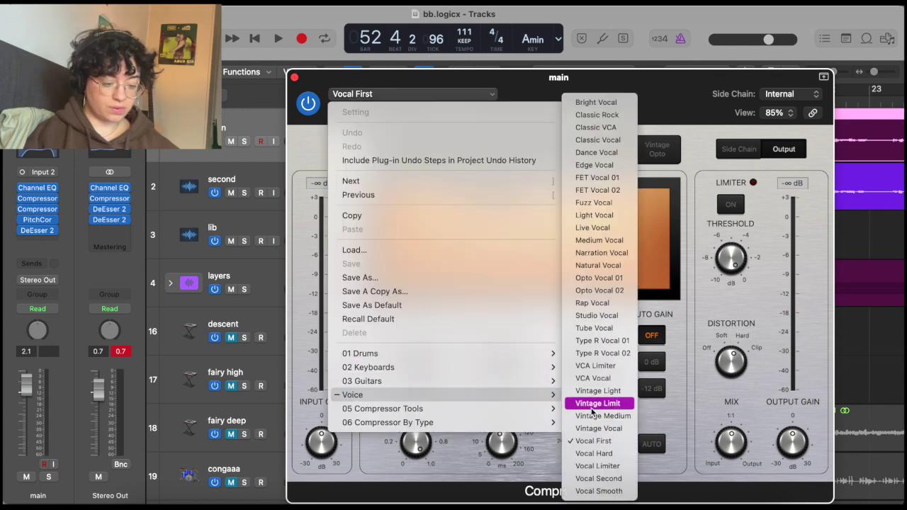
{"action": "left_click", "coordinate": [357, 85]}
{"action": "left_click", "coordinate": [295, 78]}
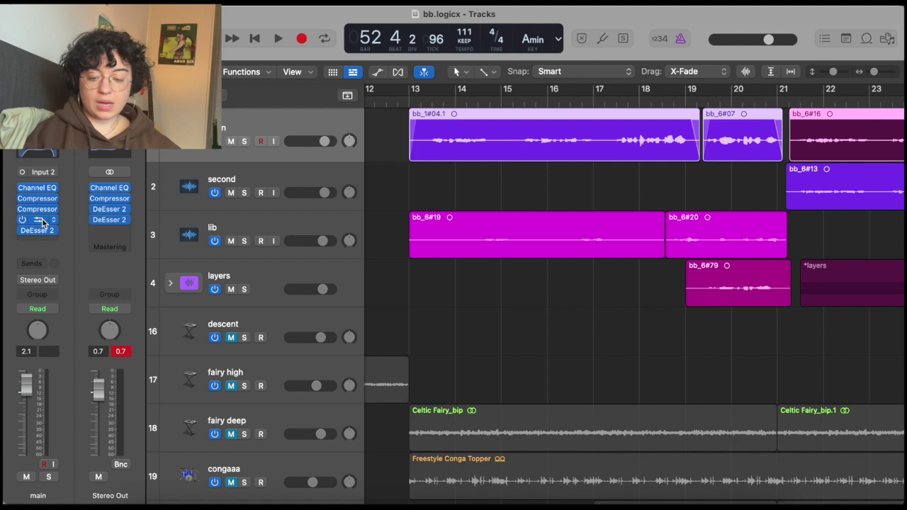
- Examine the Pitch Correction scale and response settings and the DeEsser 2 settings on main, closing each plug-in
{"action": "left_click", "coordinate": [41, 220]}
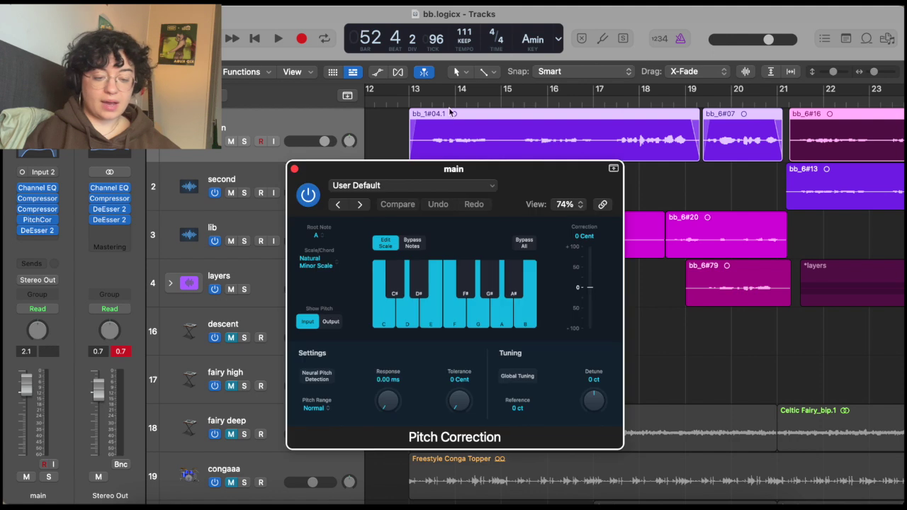
{"action": "left_click", "coordinate": [295, 170]}
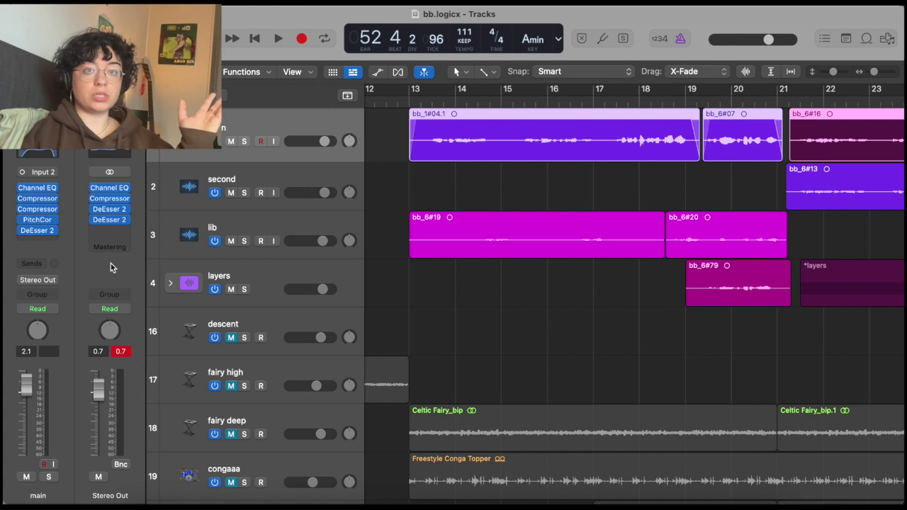
{"action": "left_click", "coordinate": [36, 219]}
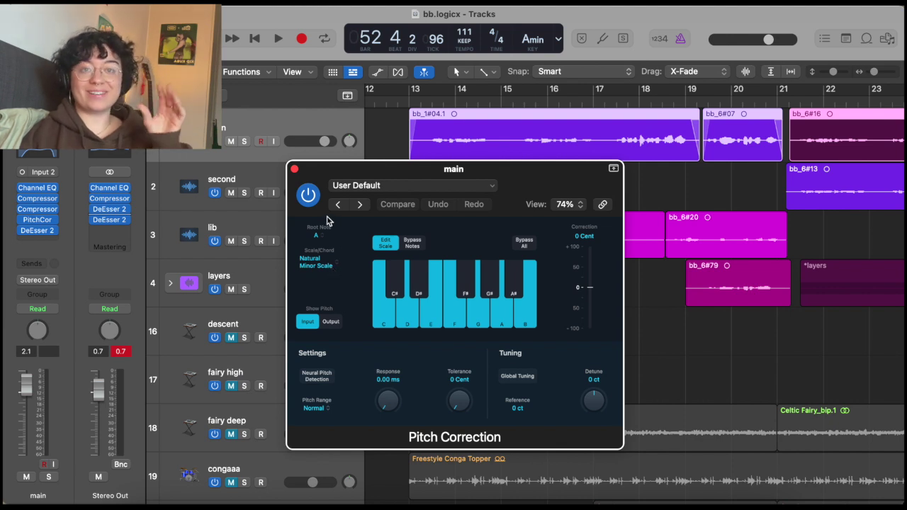
{"action": "left_click", "coordinate": [295, 170]}
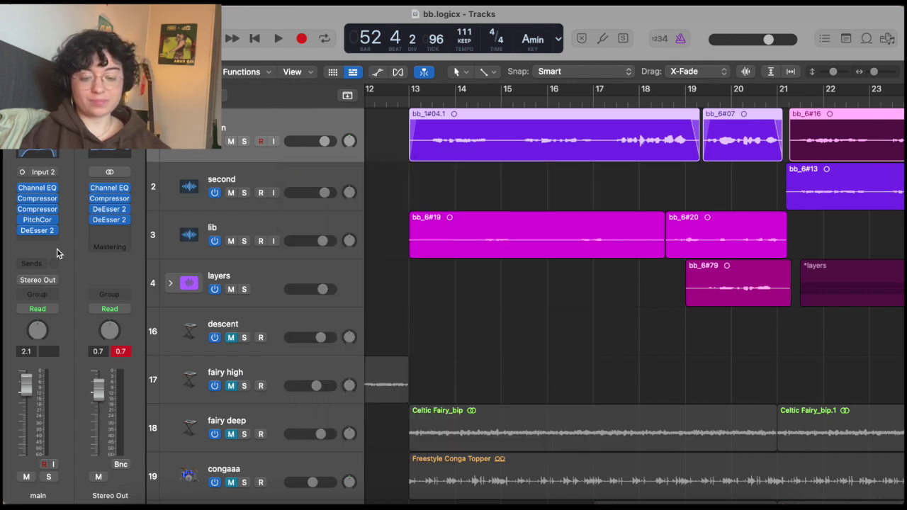
{"action": "left_click", "coordinate": [42, 232]}
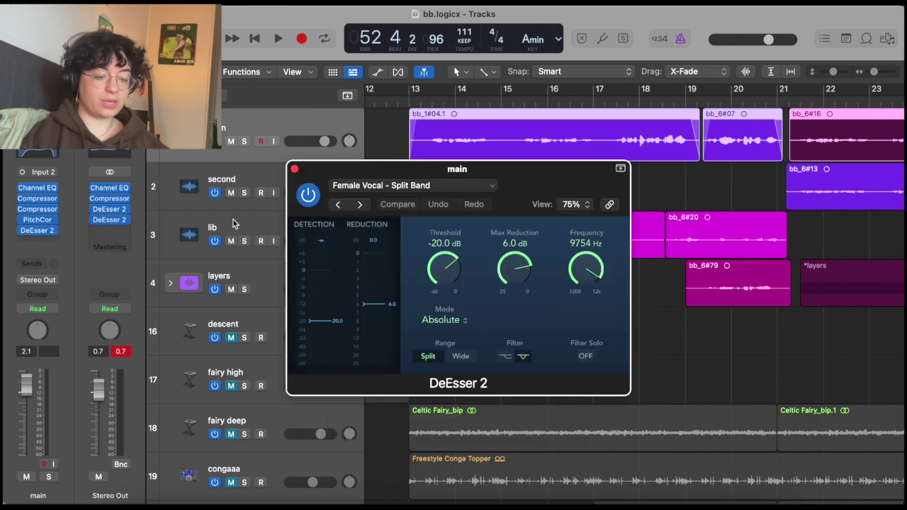
{"action": "left_click", "coordinate": [295, 170]}
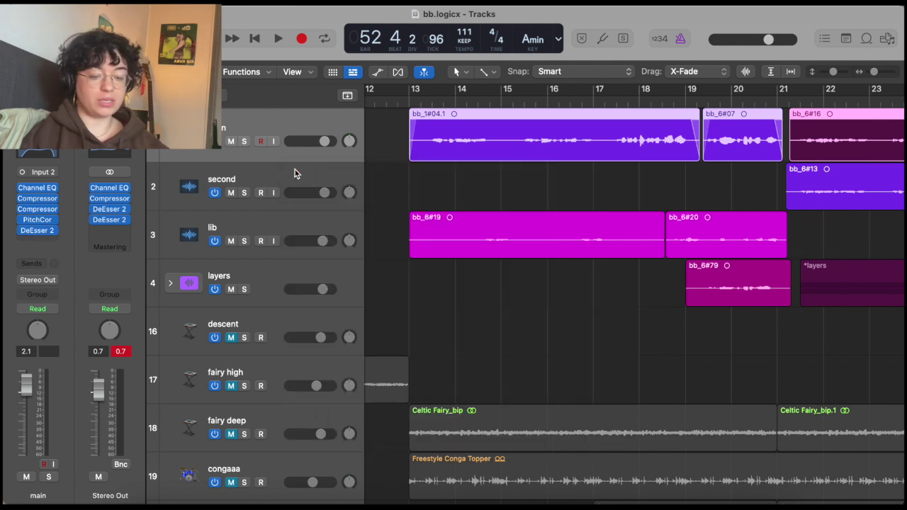
- Deselect the main vocal regions, solo main and listen to its bb_1#04.1 region from bar 13, stopping in bar 14
{"action": "left_click", "coordinate": [379, 133]}
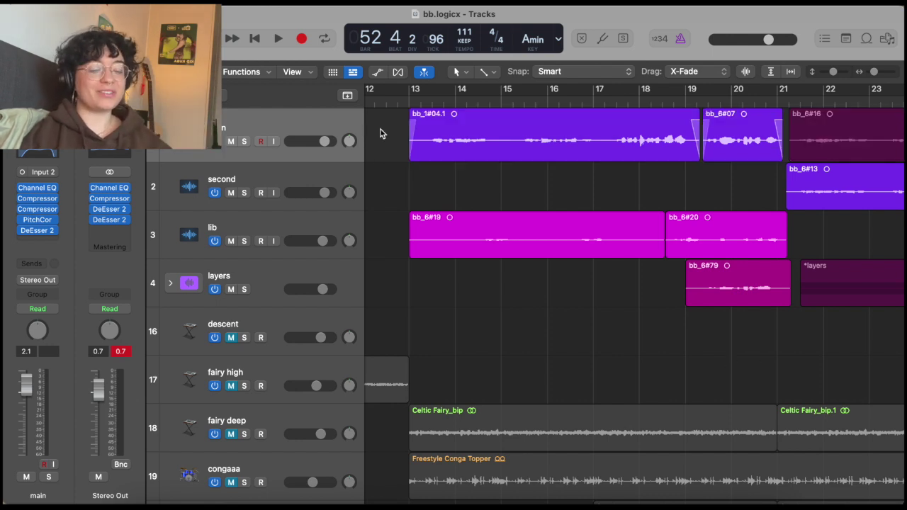
{"action": "left_click", "coordinate": [243, 141]}
{"action": "left_click", "coordinate": [411, 103]}
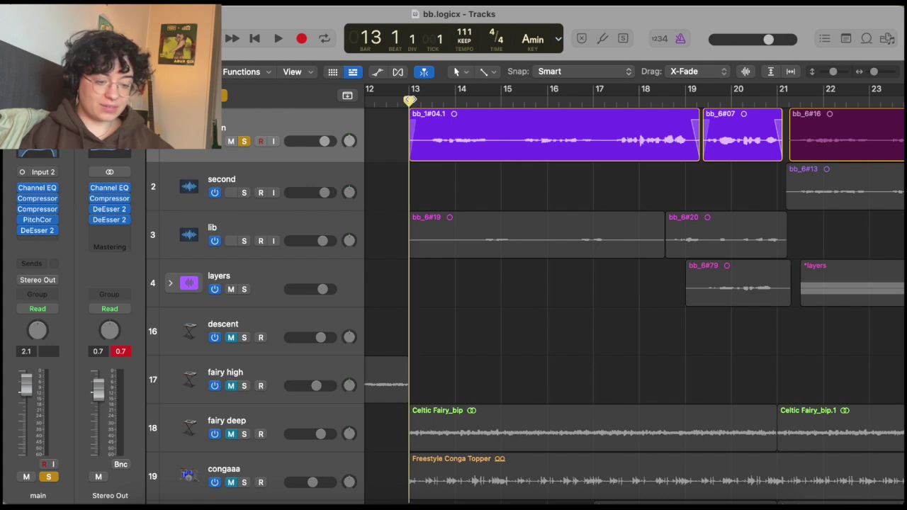
{"action": "key", "text": "space"}
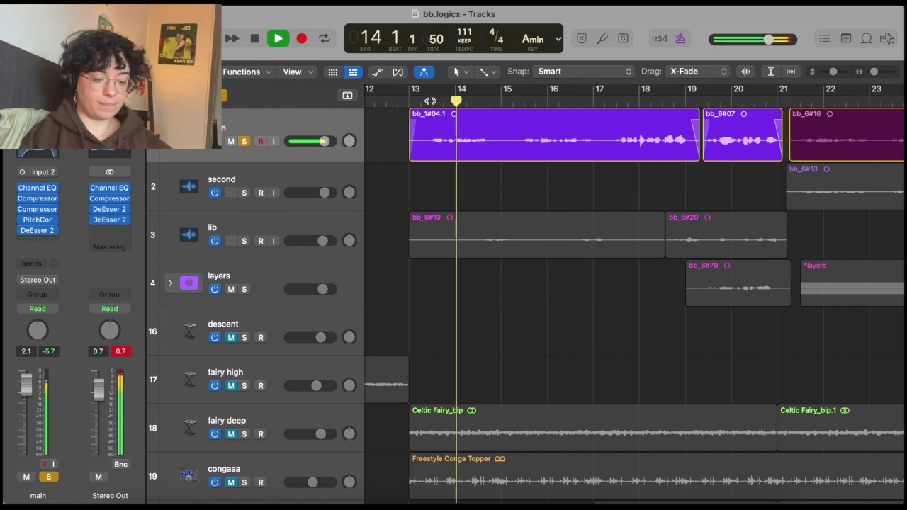
{"action": "key", "text": "space"}
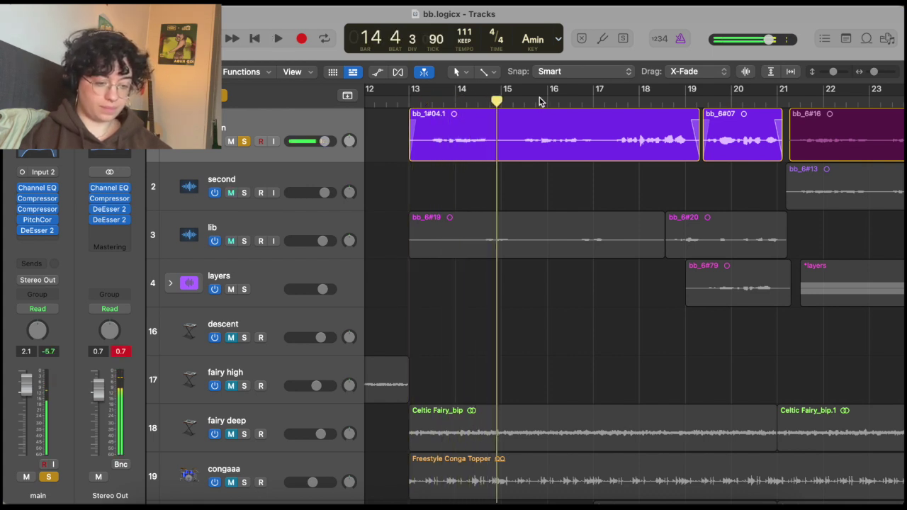
- Play the main vocal to bar 21, and solo lib to listen to it from bar 14, joined by main
{"action": "left_click", "coordinate": [526, 106]}
{"action": "key", "text": "space"}
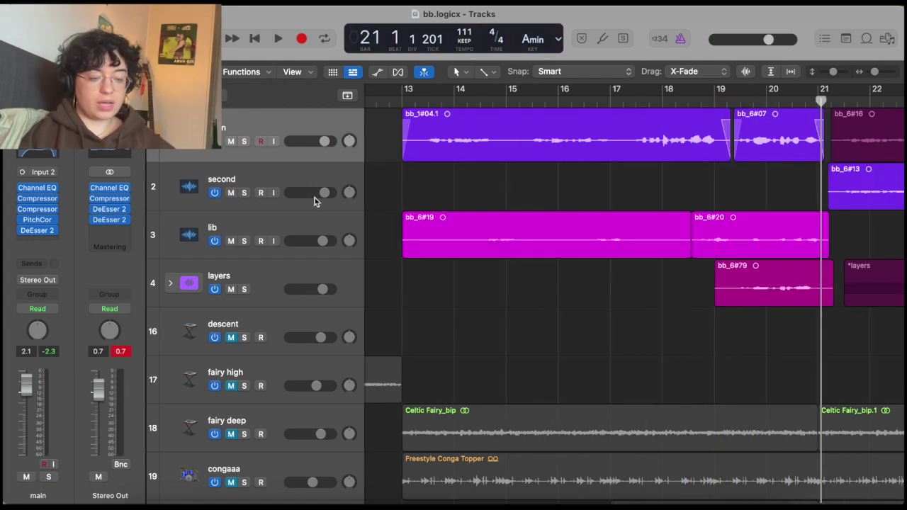
{"action": "left_click", "coordinate": [244, 242]}
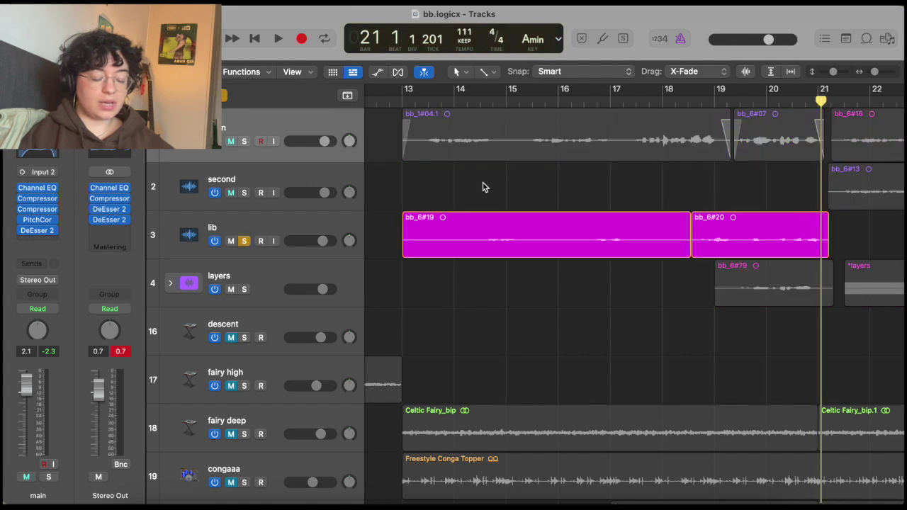
{"action": "left_click", "coordinate": [475, 102]}
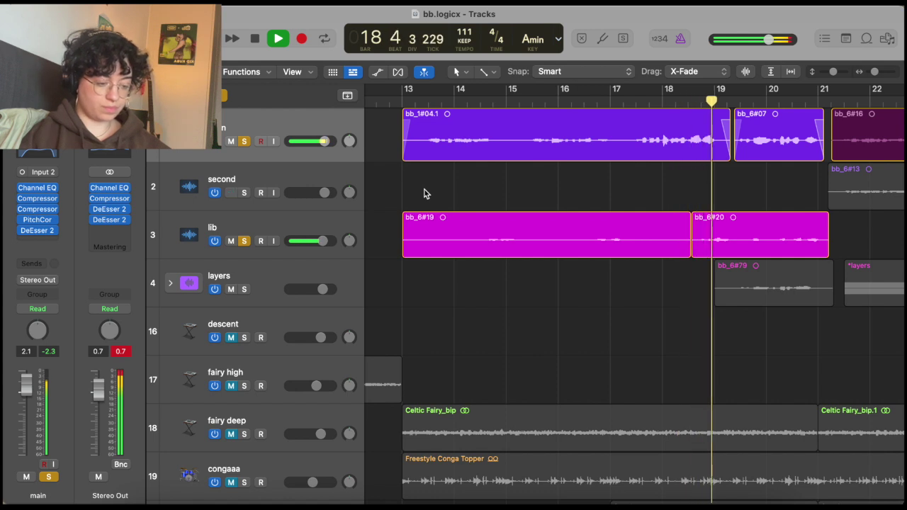
{"action": "key", "text": "space"}
- Add the layers stack to the solo during playback, expand it to look over its tracks, and stop at bar 21
{"action": "left_click", "coordinate": [243, 289]}
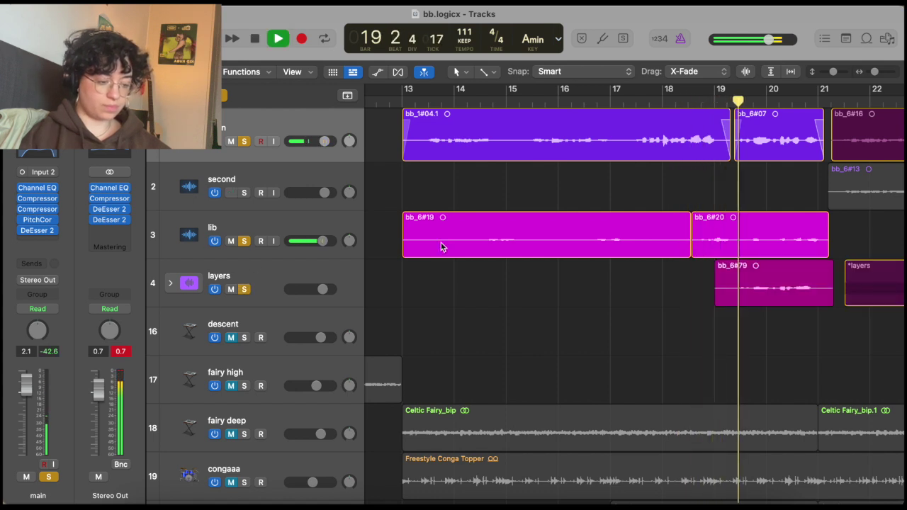
{"action": "left_click", "coordinate": [170, 284]}
{"action": "scroll", "coordinate": [360, 270], "scroll_direction": "down", "scroll_amount": 10}
{"action": "scroll", "coordinate": [360, 271], "scroll_direction": "up", "scroll_amount": 10}
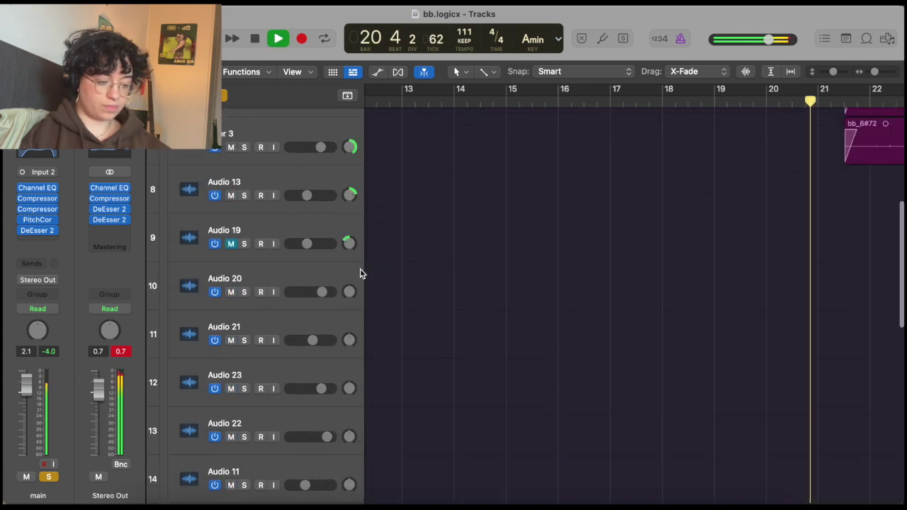
{"action": "key", "text": "space"}
- Select lib and layer 1 in turn to examine their plug-in chains, and look over the layers tracks around bar 21
{"action": "key", "text": "super+Left"}
{"action": "left_click", "coordinate": [254, 223]}
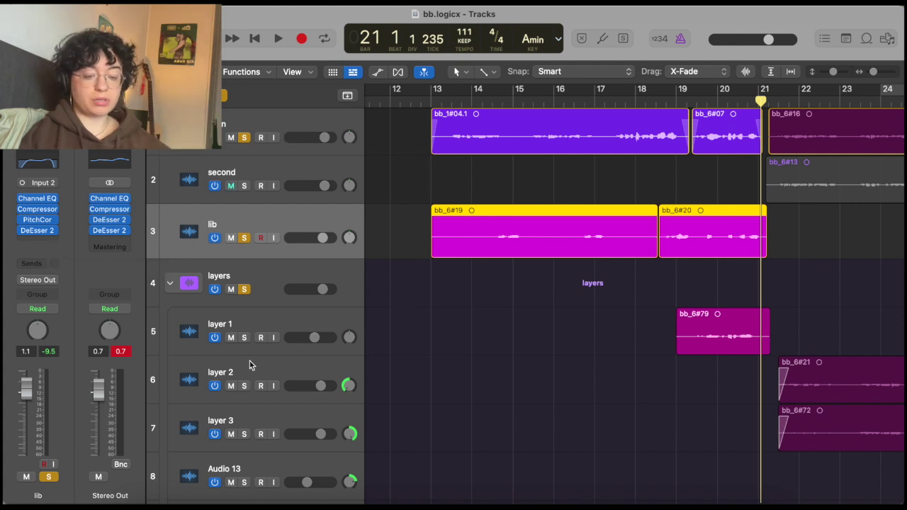
{"action": "left_click", "coordinate": [268, 316]}
{"action": "scroll", "coordinate": [266, 311], "scroll_direction": "down", "scroll_amount": 3}
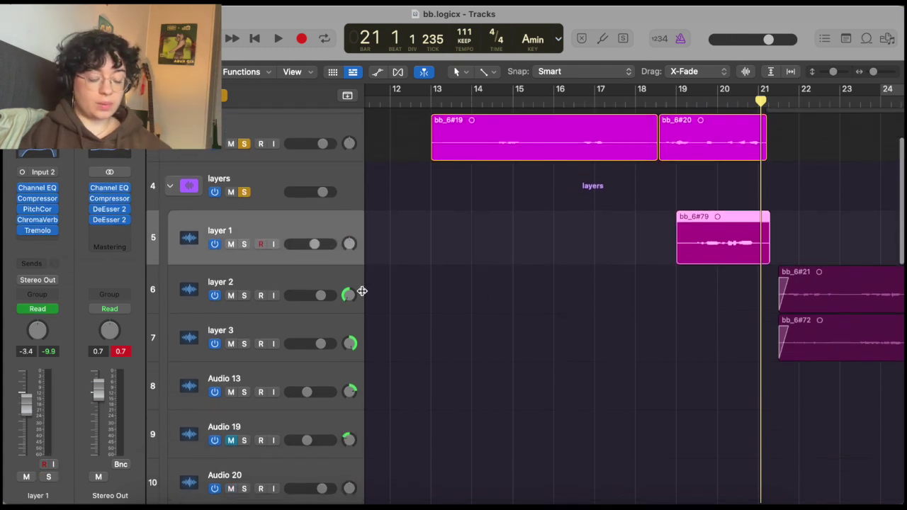
{"action": "scroll", "coordinate": [489, 297], "scroll_direction": "right", "scroll_amount": 2}
{"action": "scroll", "coordinate": [489, 295], "scroll_direction": "up", "scroll_amount": 1}
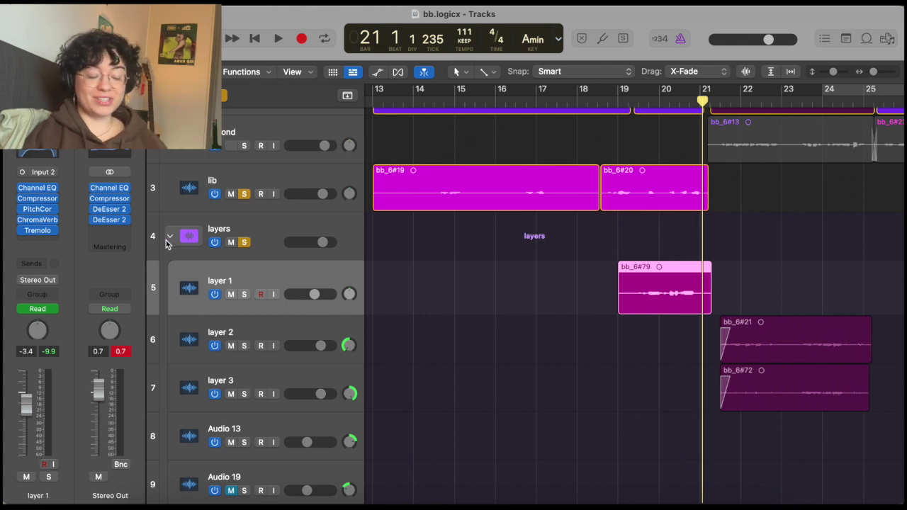
- Collapse the layers stack and clear the solos on main, lib and layers
{"action": "scroll", "coordinate": [234, 237], "scroll_direction": "up", "scroll_amount": 2}
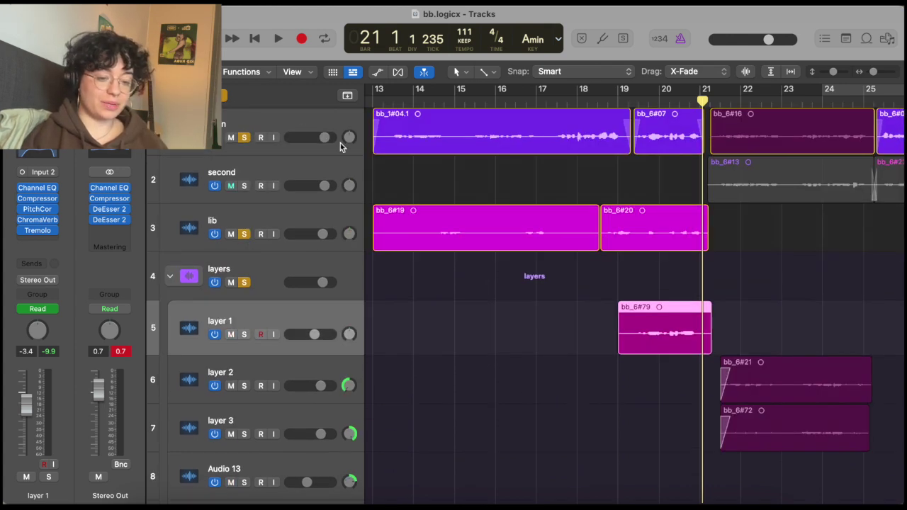
{"action": "scroll", "coordinate": [429, 126], "scroll_direction": "left", "scroll_amount": 3}
{"action": "left_click", "coordinate": [170, 278]}
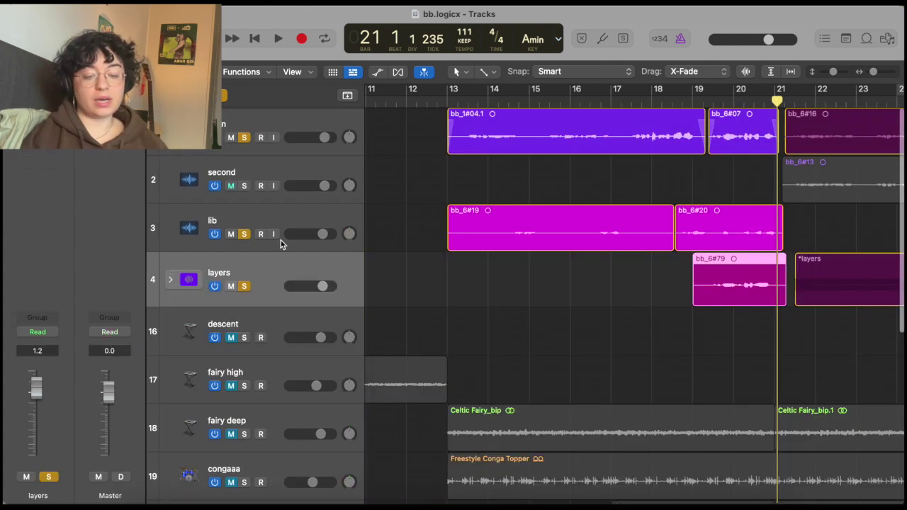
{"action": "left_click", "coordinate": [230, 185]}
{"action": "left_click", "coordinate": [221, 98]}
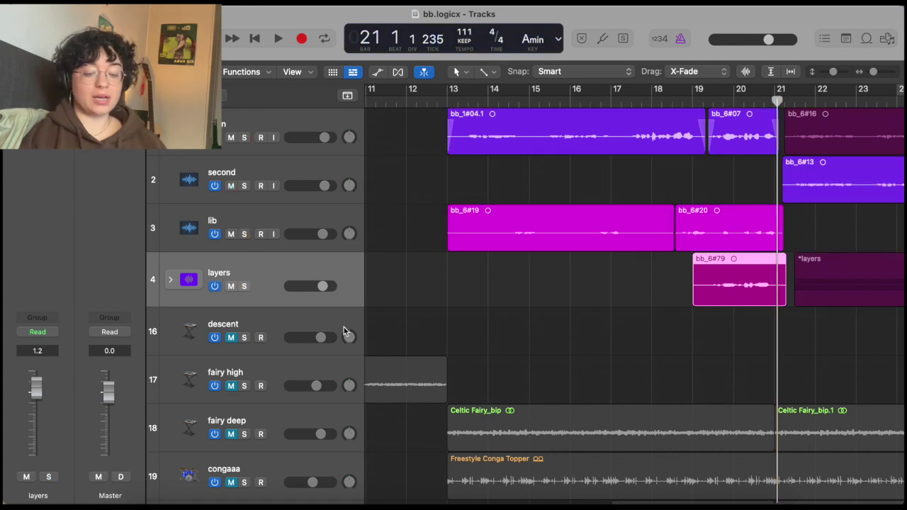
- Unmute the instrumental and drum tracks from descent downwards in one sweep
{"action": "scroll", "coordinate": [343, 327], "scroll_direction": "down", "scroll_amount": 3}
{"action": "left_click_drag", "start_coordinate": [231, 254], "coordinate": [243, 480]}
{"action": "scroll", "coordinate": [246, 464], "scroll_direction": "down", "scroll_amount": 5}
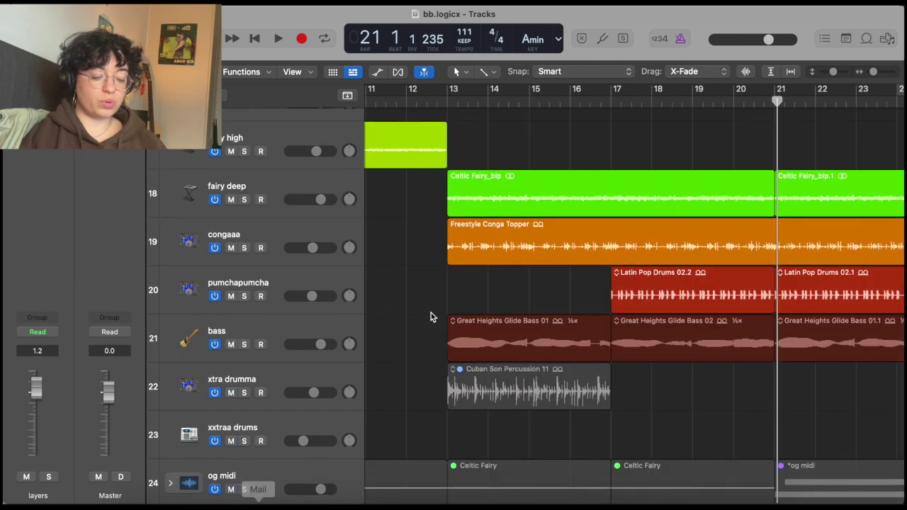
- Show the whole arrangement and listen to all tracks together from bar 13 to bar 21
{"action": "scroll", "coordinate": [447, 303], "scroll_direction": "up", "scroll_amount": 8}
{"action": "scroll", "coordinate": [448, 303], "scroll_direction": "left", "scroll_amount": 10}
{"action": "scroll", "coordinate": [488, 230], "scroll_direction": "down", "scroll_amount": 5}
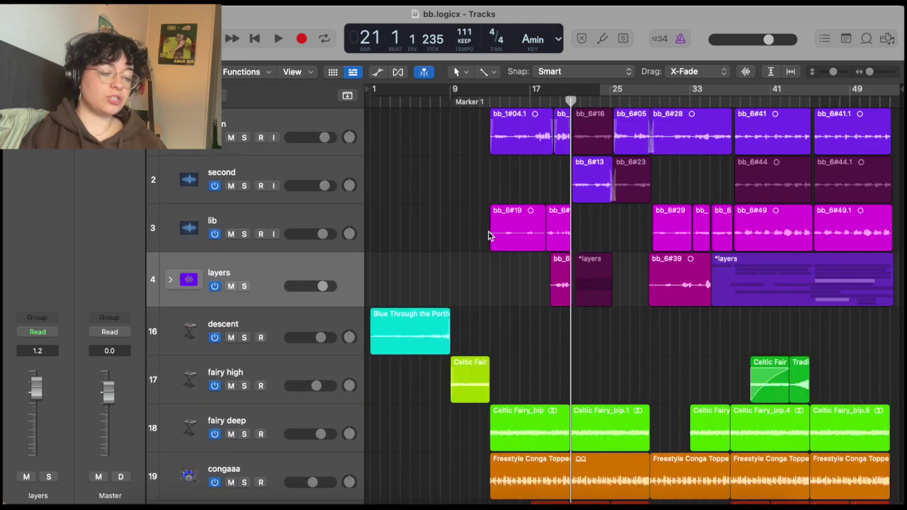
{"action": "left_click", "coordinate": [480, 103]}
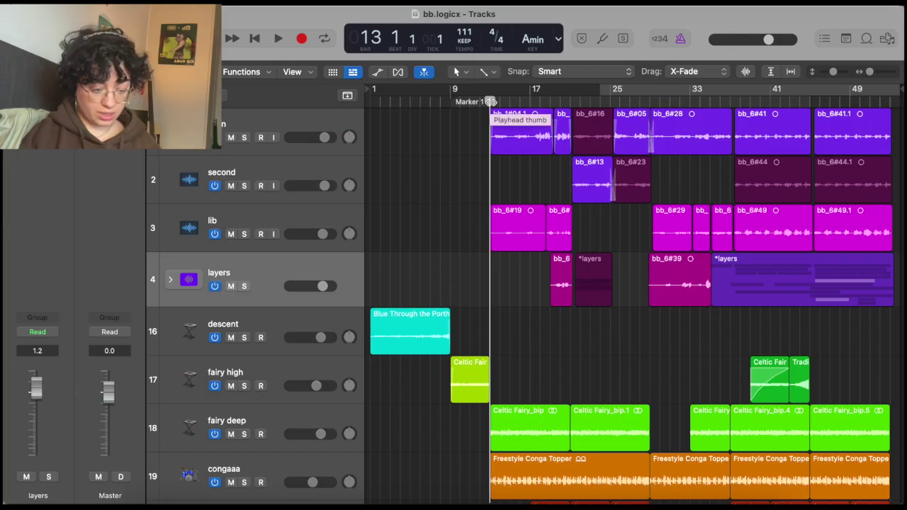
{"action": "key", "text": "space"}
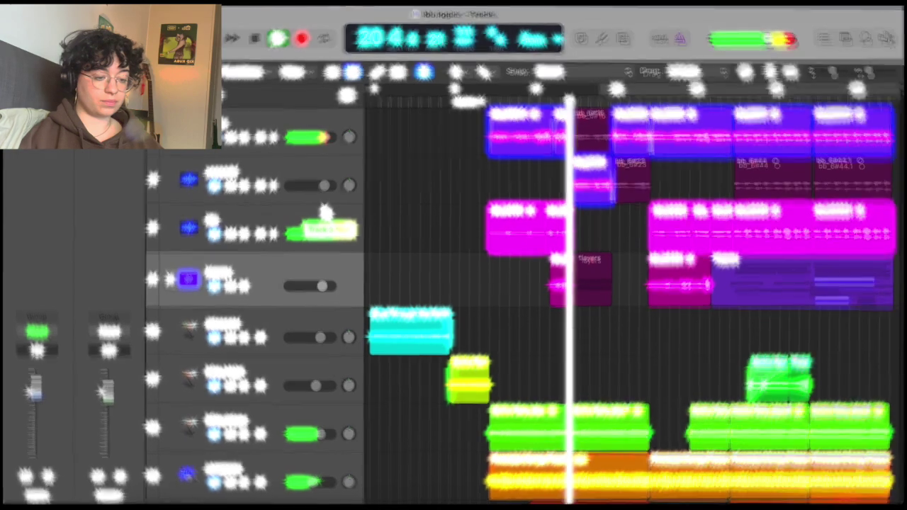
- Expand the layers stack and look through its vocal regions across the song, ending around bars 37 to 45
{"action": "scroll", "coordinate": [177, 239], "scroll_direction": "down", "scroll_amount": 2}
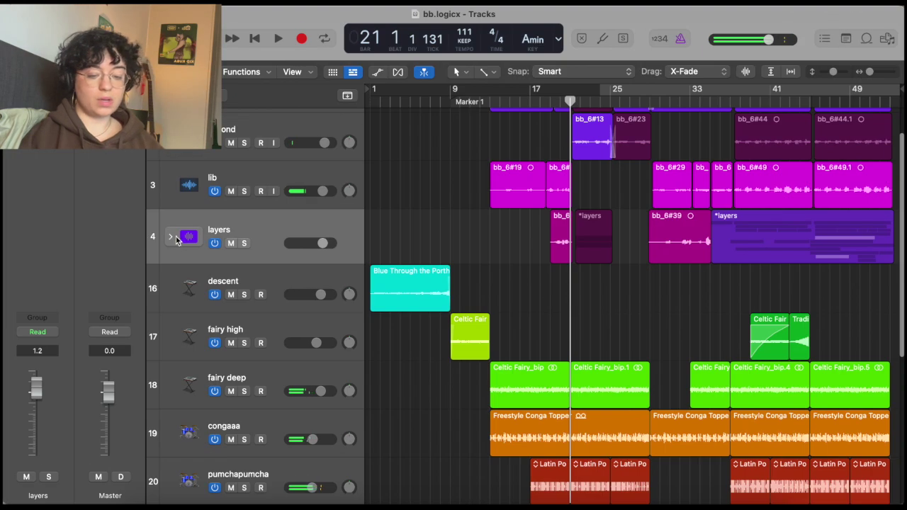
{"action": "left_click", "coordinate": [172, 238]}
{"action": "scroll", "coordinate": [603, 210], "scroll_direction": "down", "scroll_amount": 10}
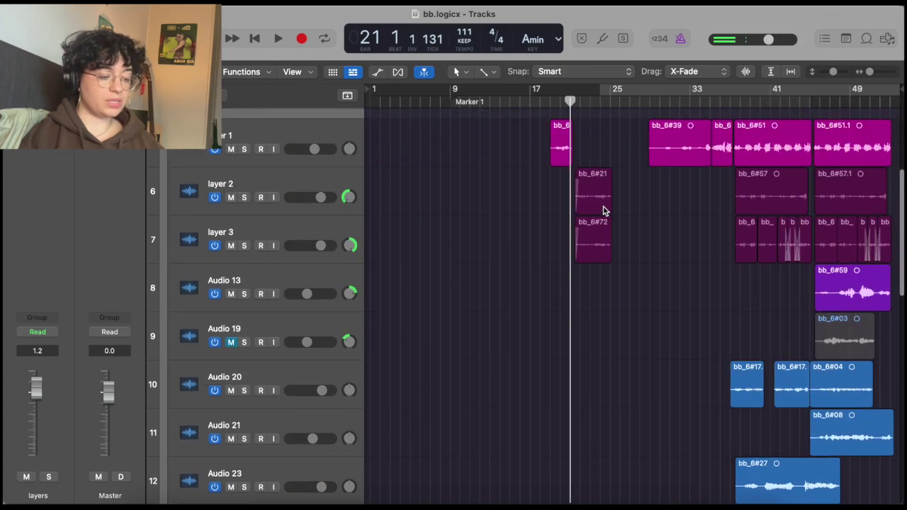
{"action": "scroll", "coordinate": [602, 210], "scroll_direction": "up", "scroll_amount": 12}
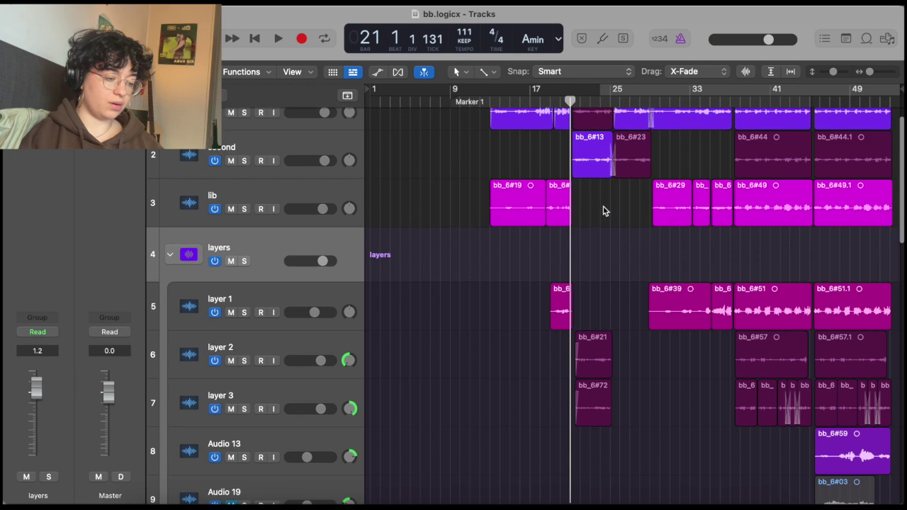
{"action": "scroll", "coordinate": [805, 231], "scroll_direction": "up", "scroll_amount": 5}
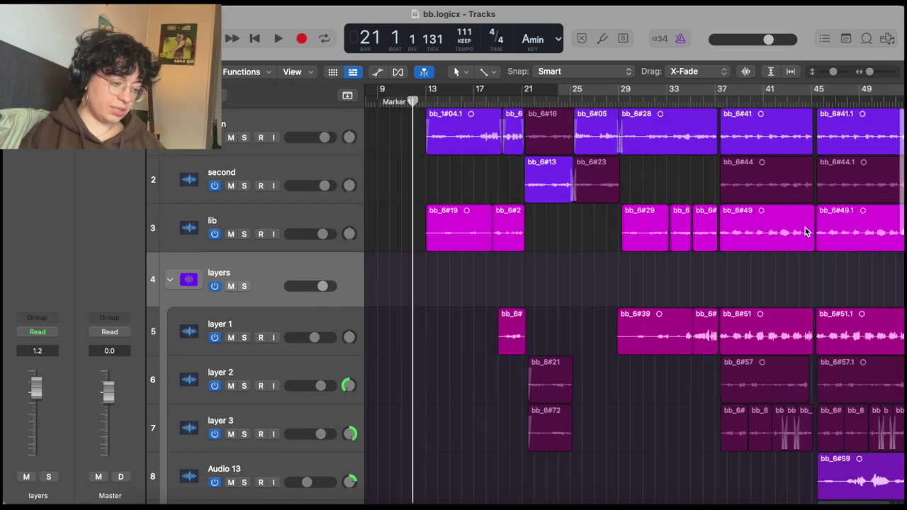
{"action": "scroll", "coordinate": [805, 232], "scroll_direction": "right", "scroll_amount": 1}
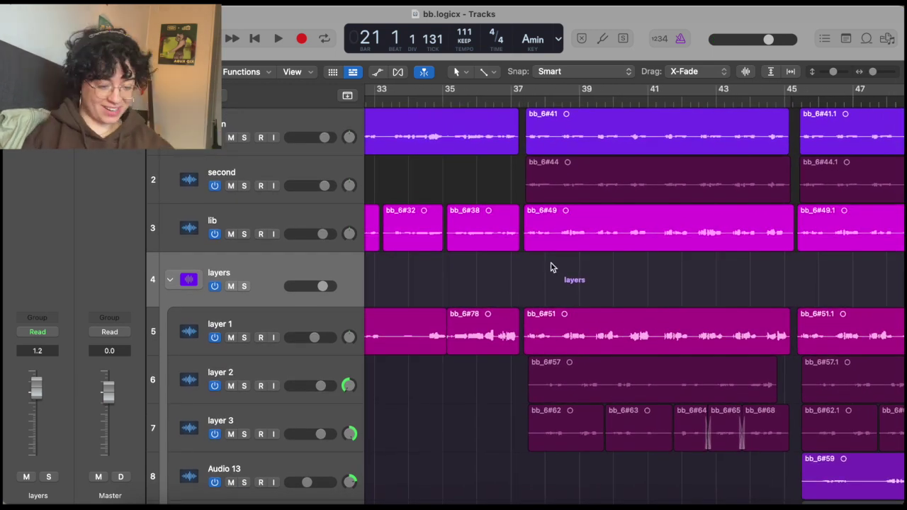
- Solo main and place the playhead in bar 45 at the start of its bb_6#41.1 region
{"action": "left_click", "coordinate": [243, 137]}
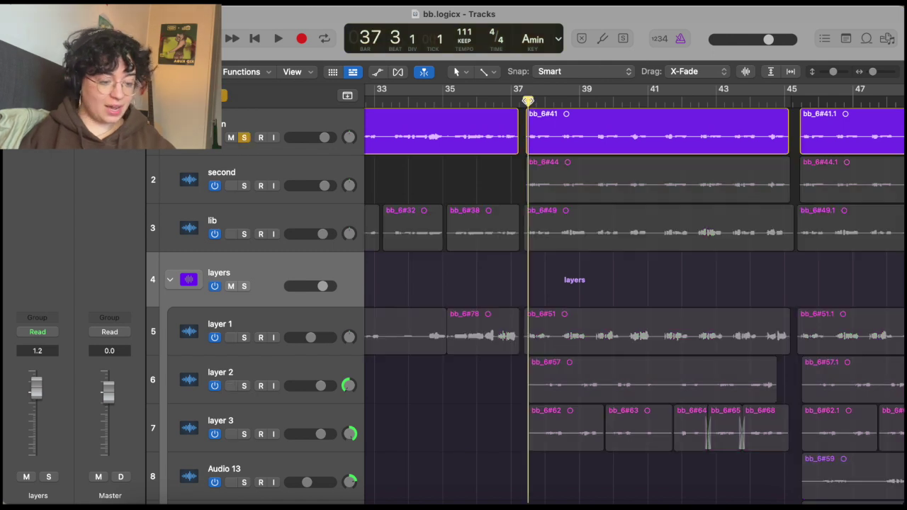
{"action": "scroll", "coordinate": [528, 213], "scroll_direction": "right", "scroll_amount": 5}
{"action": "scroll", "coordinate": [724, 106], "scroll_direction": "down", "scroll_amount": 1}
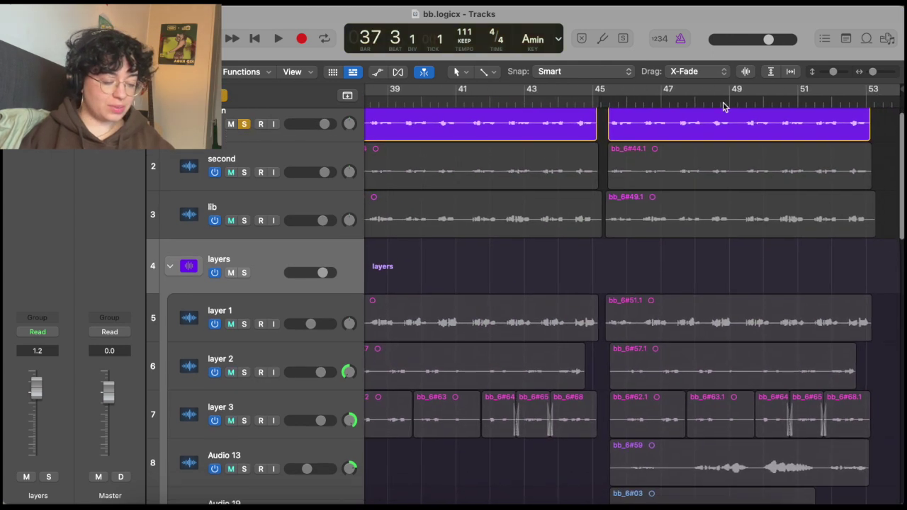
{"action": "left_click", "coordinate": [611, 105]}
{"action": "scroll", "coordinate": [609, 163], "scroll_direction": "down", "scroll_amount": 10}
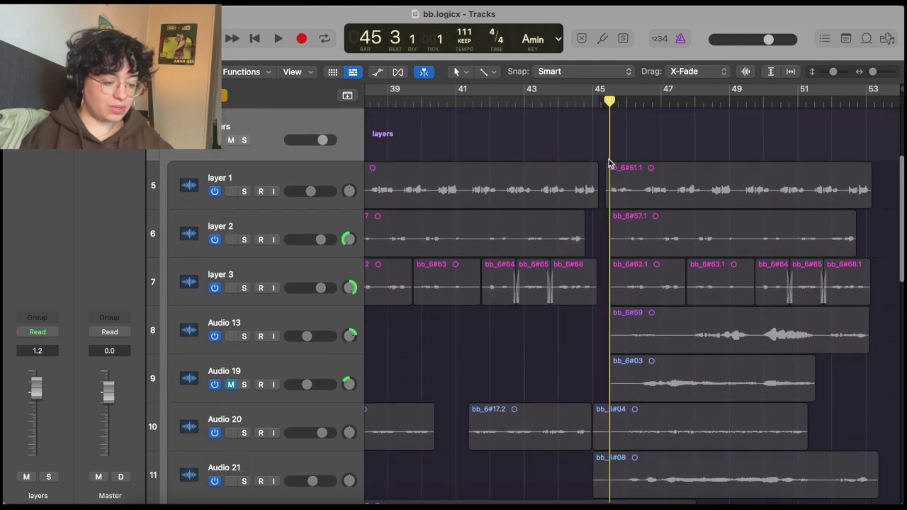
{"action": "scroll", "coordinate": [609, 163], "scroll_direction": "down", "scroll_amount": 1}
{"action": "scroll", "coordinate": [609, 163], "scroll_direction": "up", "scroll_amount": 10}
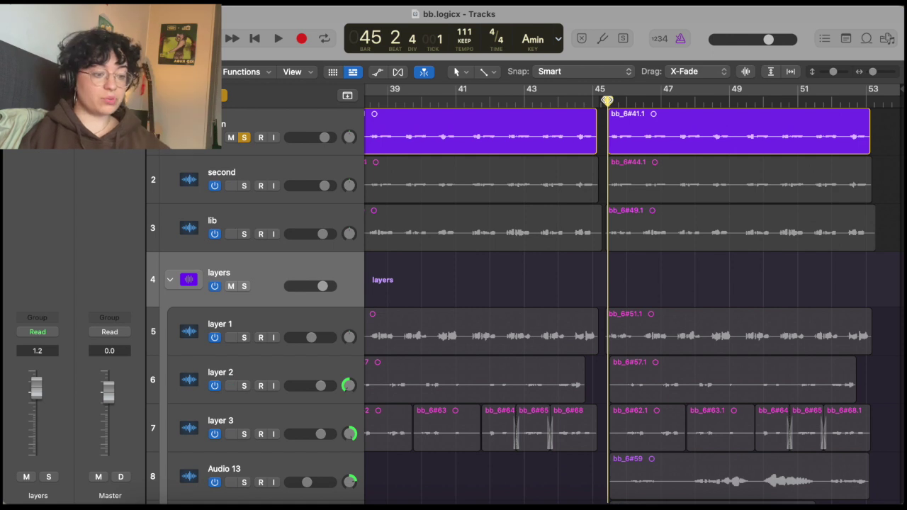
- Start playback in bar 45, add second to the solo, and set a cycle range from about bar 45 to bar 53
{"action": "key", "text": "space"}
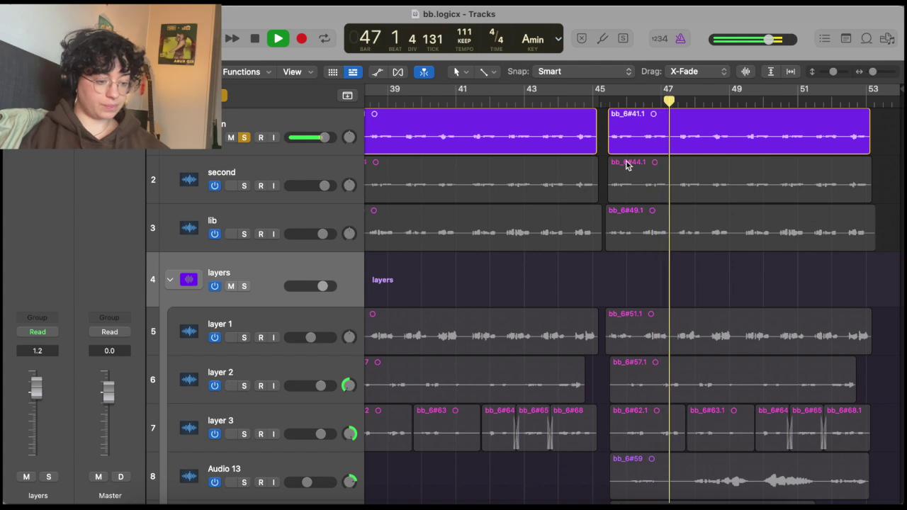
{"action": "left_click", "coordinate": [244, 185]}
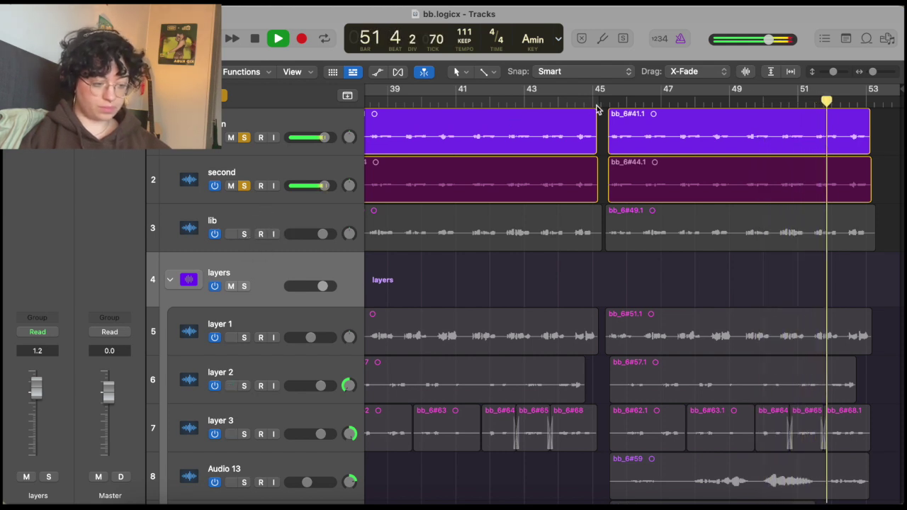
{"action": "left_click_drag", "start_coordinate": [622, 95], "coordinate": [854, 99]}
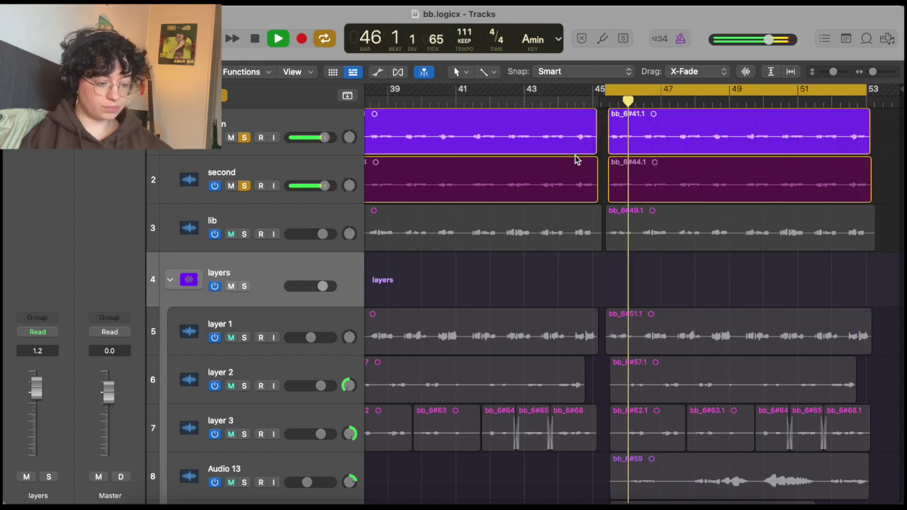
- Add lib, layer 1, layer 2 and layer 3 to the solo one after another while the cycle range plays
{"action": "left_click", "coordinate": [245, 235]}
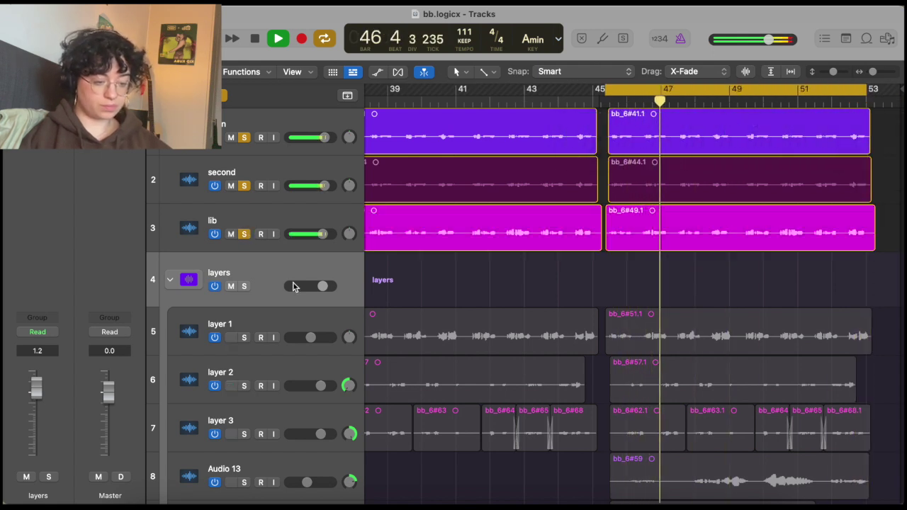
{"action": "scroll", "coordinate": [256, 368], "scroll_direction": "down", "scroll_amount": 2}
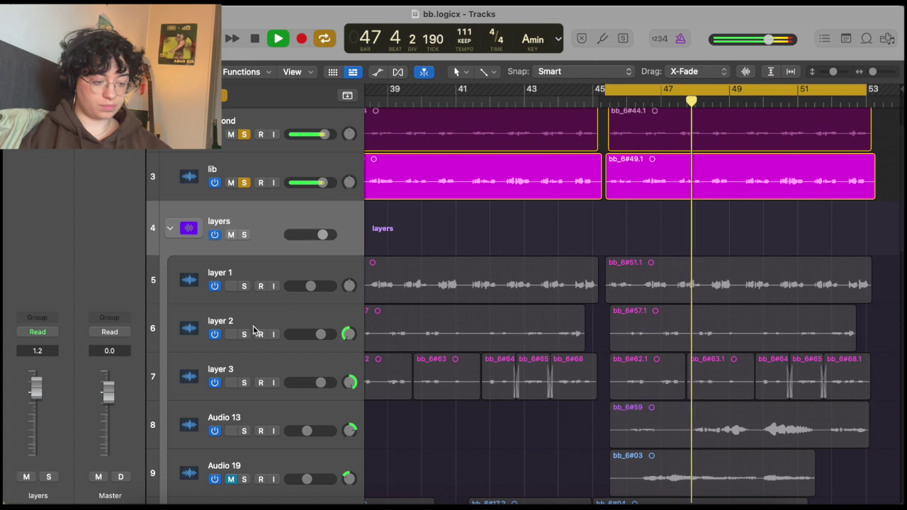
{"action": "scroll", "coordinate": [252, 333], "scroll_direction": "down", "scroll_amount": 2}
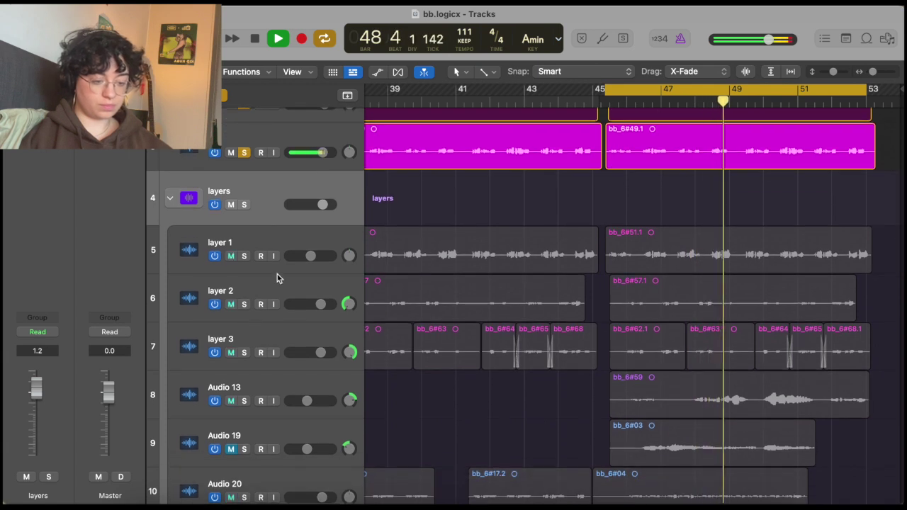
{"action": "left_click", "coordinate": [244, 256]}
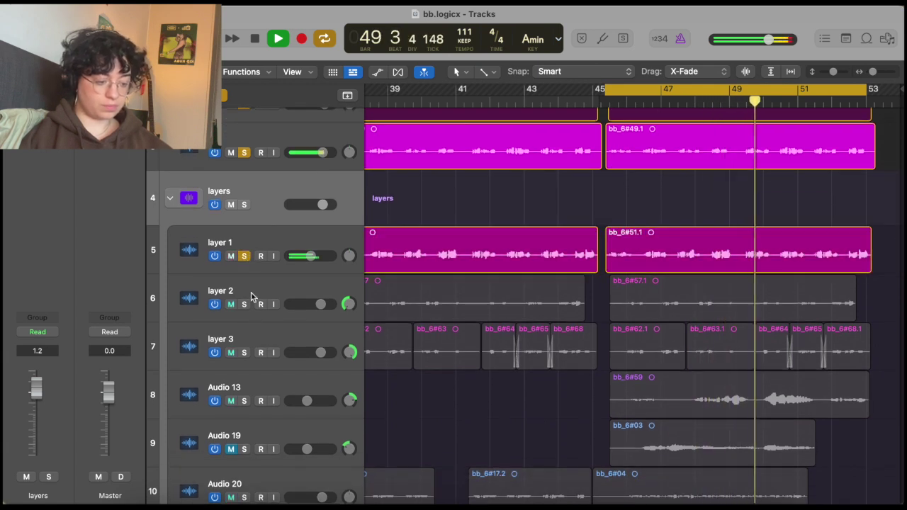
{"action": "scroll", "coordinate": [255, 309], "scroll_direction": "down", "scroll_amount": 2}
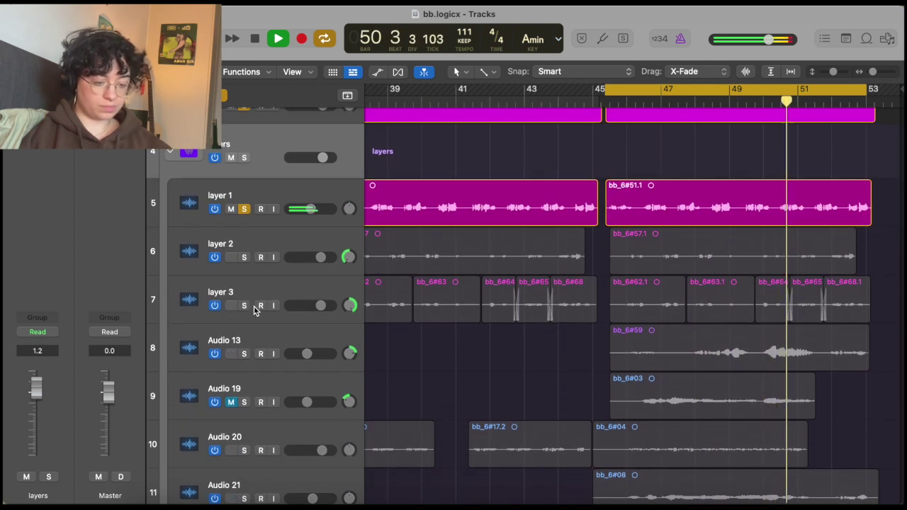
{"action": "scroll", "coordinate": [262, 311], "scroll_direction": "down", "scroll_amount": 1}
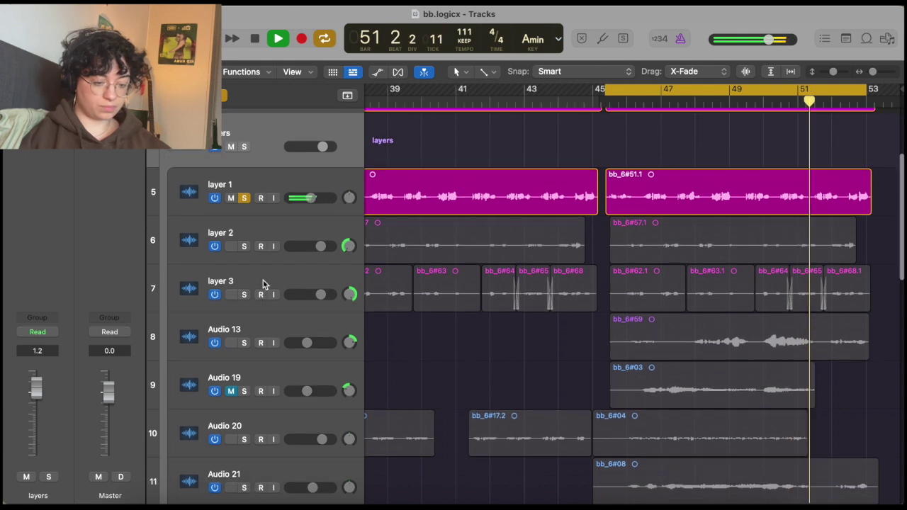
{"action": "left_click", "coordinate": [245, 247]}
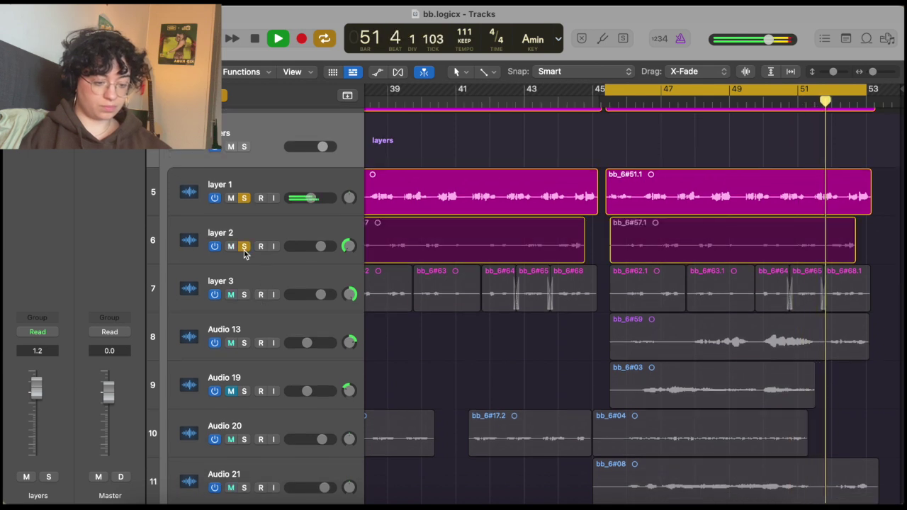
{"action": "left_click", "coordinate": [245, 294]}
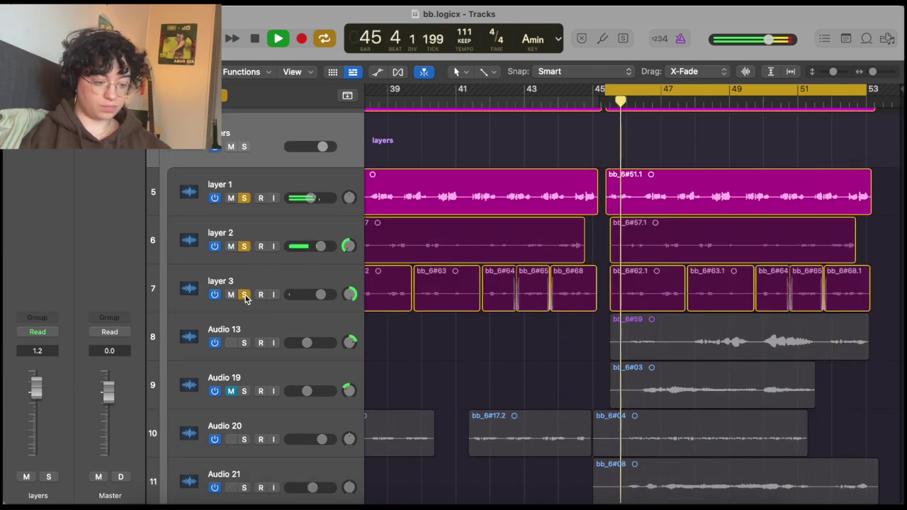
- Add Audio 13 and Audio 19 to the solo while the cycle range from about bar 45 to 53 plays
{"action": "scroll", "coordinate": [251, 330], "scroll_direction": "down", "scroll_amount": 4}
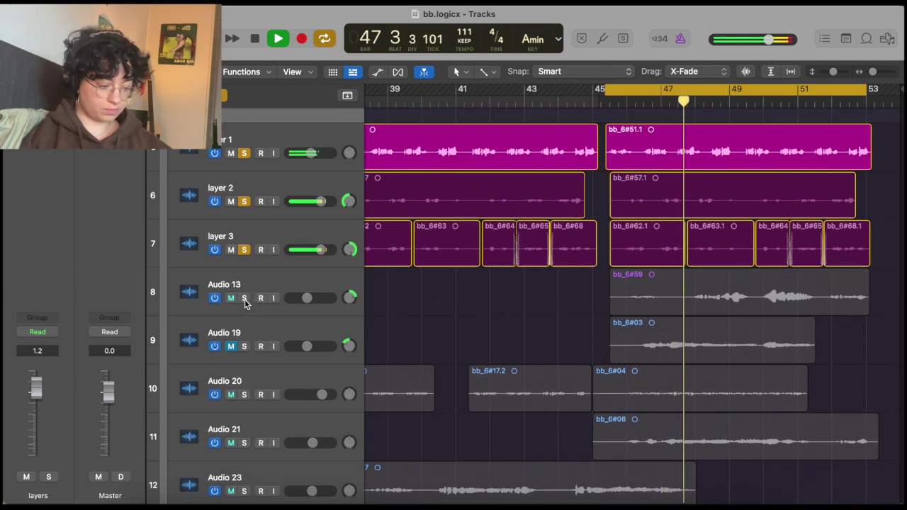
{"action": "left_click", "coordinate": [244, 298]}
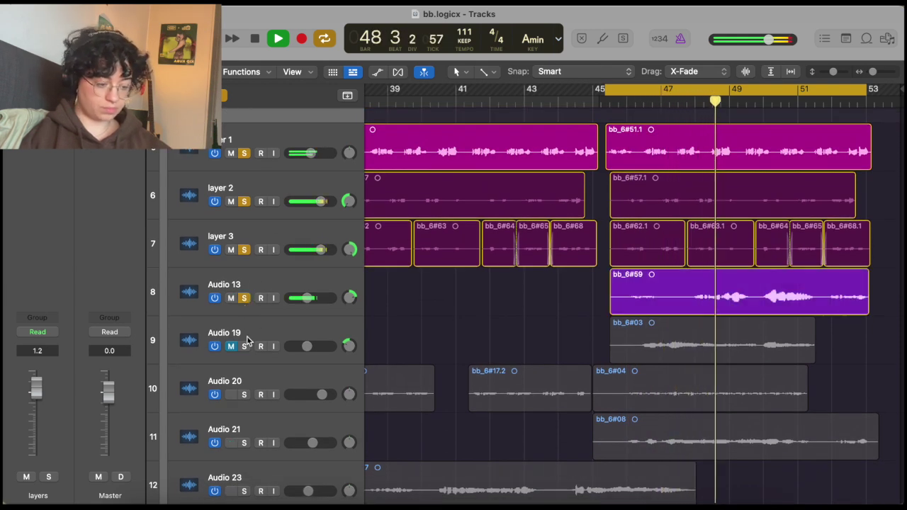
{"action": "scroll", "coordinate": [247, 344], "scroll_direction": "down", "scroll_amount": 5}
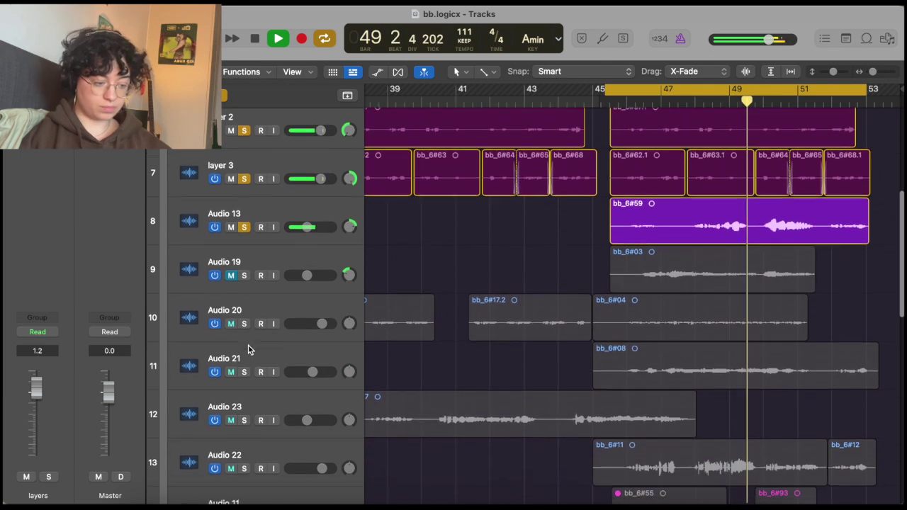
{"action": "scroll", "coordinate": [248, 350], "scroll_direction": "left", "scroll_amount": 1}
{"action": "scroll", "coordinate": [258, 348], "scroll_direction": "down", "scroll_amount": 1}
{"action": "scroll", "coordinate": [257, 348], "scroll_direction": "left", "scroll_amount": 1}
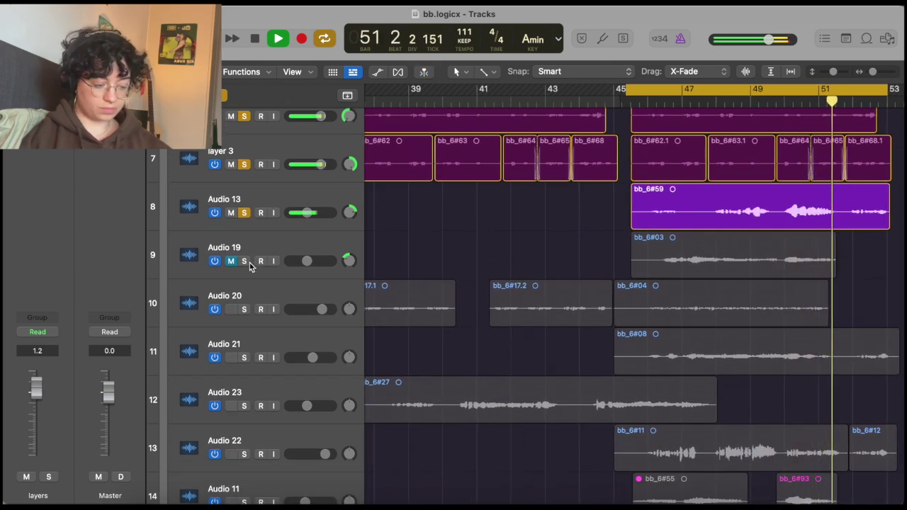
{"action": "scroll", "coordinate": [249, 263], "scroll_direction": "down", "scroll_amount": 1}
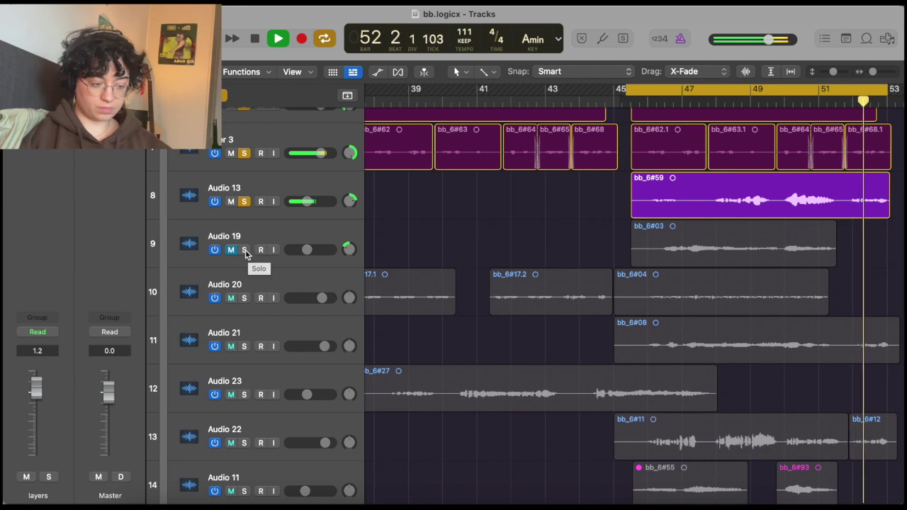
{"action": "left_click", "coordinate": [245, 250]}
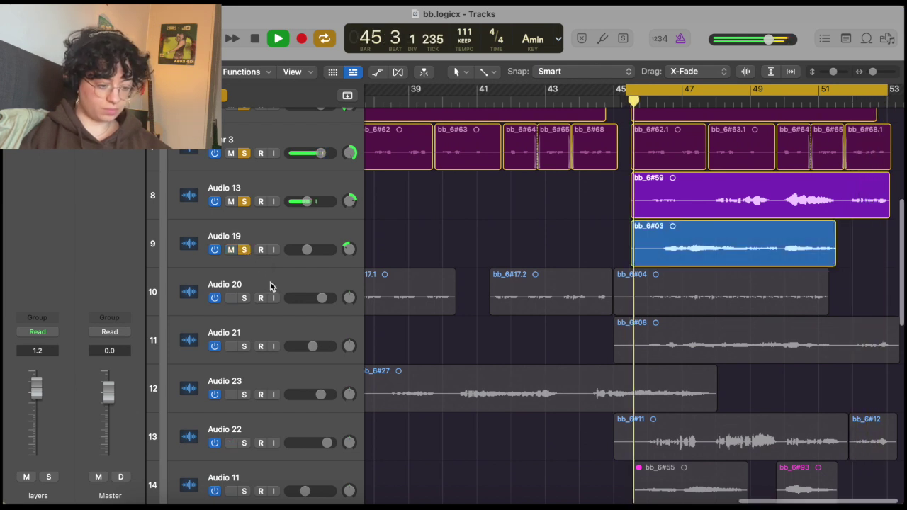
- Add Audio 20 and Audio 21 to the soloed vocals during the looped playback
{"action": "scroll", "coordinate": [270, 286], "scroll_direction": "down", "scroll_amount": 2}
{"action": "scroll", "coordinate": [269, 286], "scroll_direction": "down", "scroll_amount": 2}
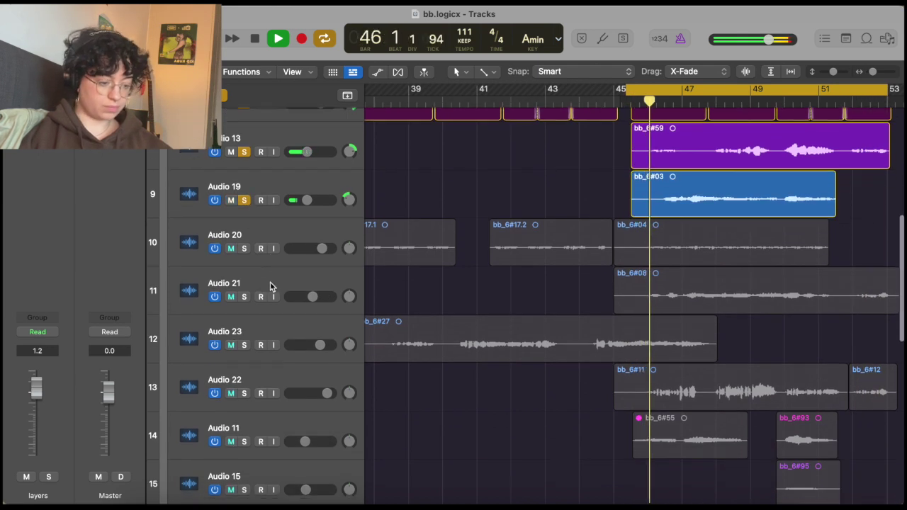
{"action": "left_click", "coordinate": [244, 249]}
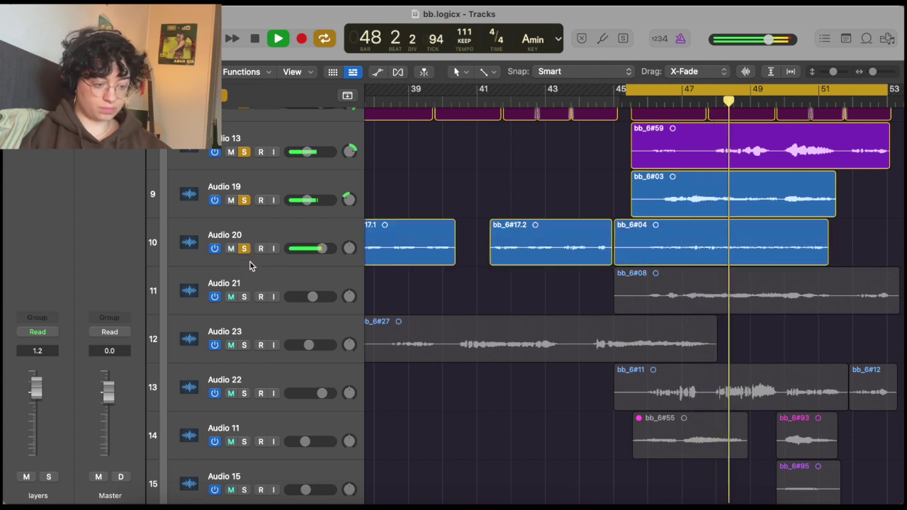
{"action": "scroll", "coordinate": [256, 288], "scroll_direction": "down", "scroll_amount": 2}
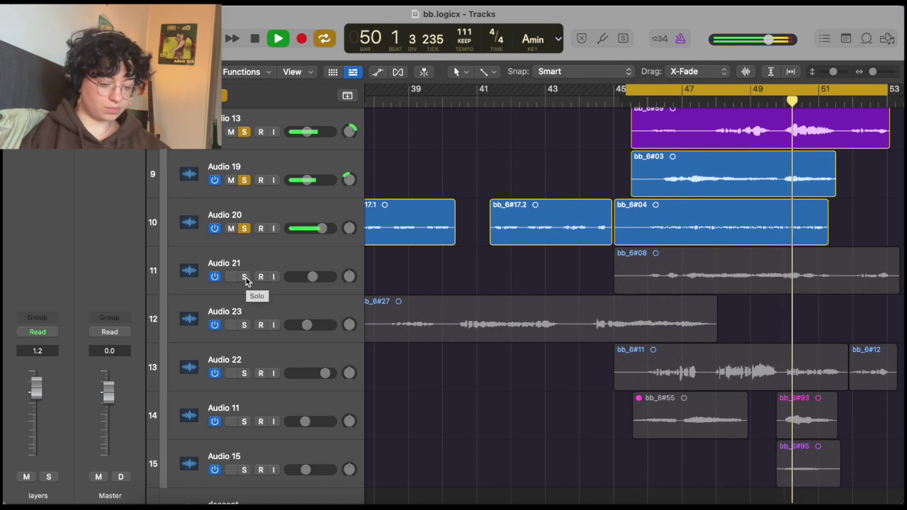
{"action": "left_click", "coordinate": [244, 276]}
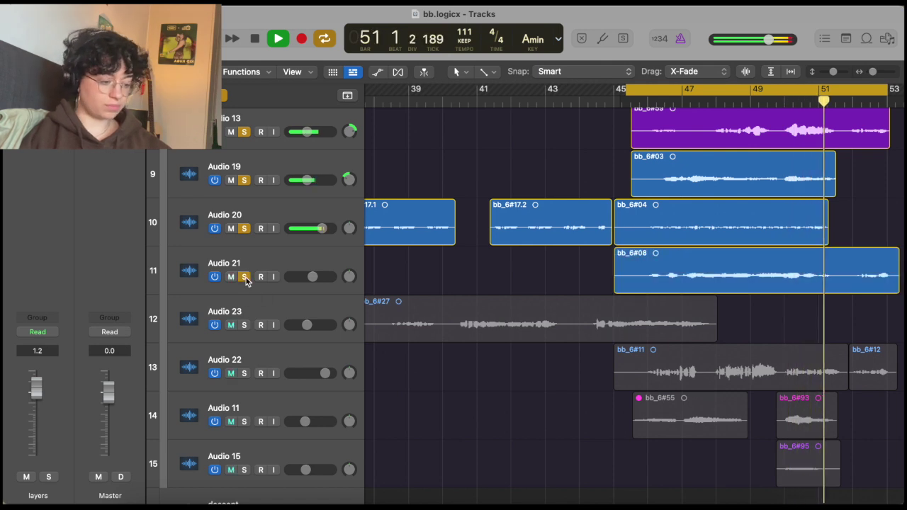
- Bring Audio 23 into the soloed vocal layers while the cycle range keeps playing
{"action": "scroll", "coordinate": [258, 306], "scroll_direction": "down", "scroll_amount": 3}
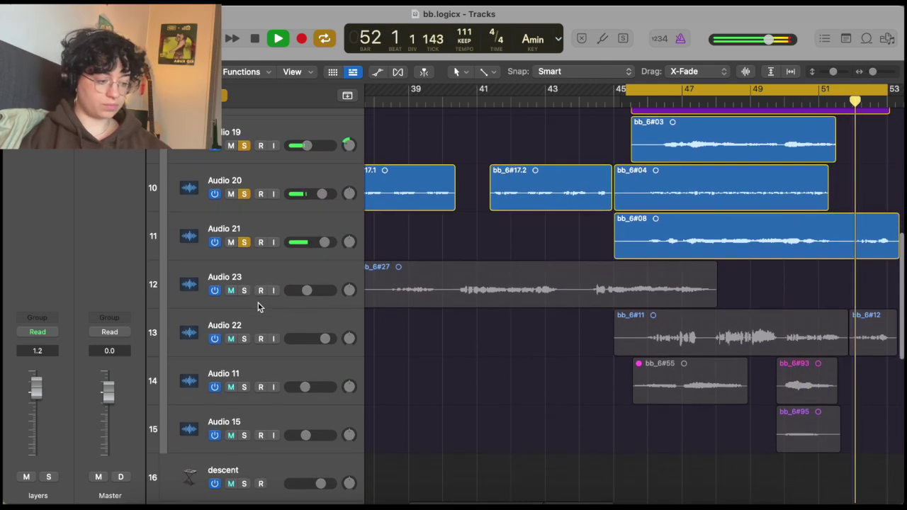
{"action": "scroll", "coordinate": [256, 323], "scroll_direction": "down", "scroll_amount": 2}
{"action": "scroll", "coordinate": [257, 324], "scroll_direction": "down", "scroll_amount": 2}
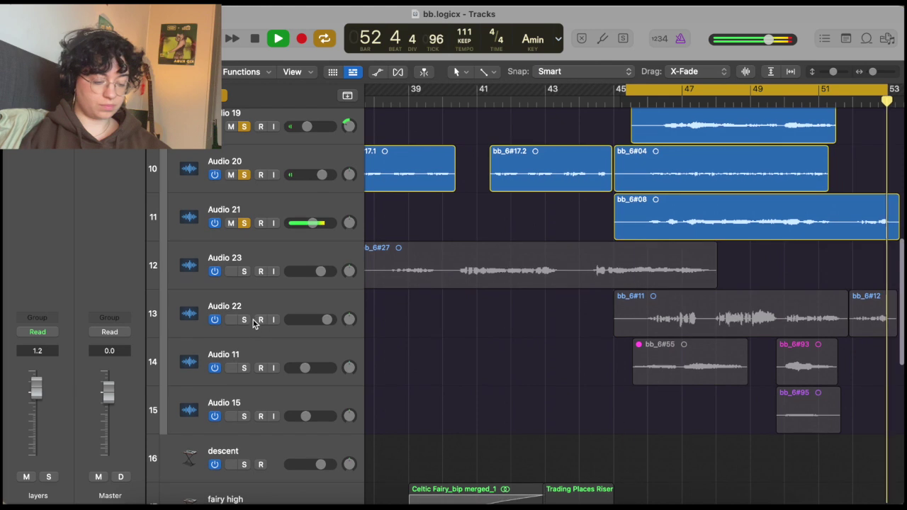
{"action": "left_click", "coordinate": [244, 273]}
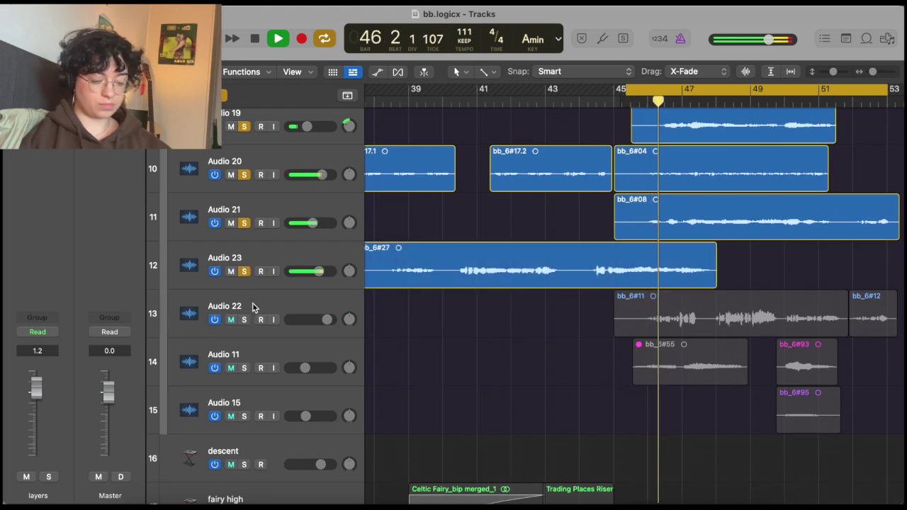
- Add the remaining layers Audio 11, Audio 15 and Audio 22 to the solo and listen to the full vocal stack
{"action": "scroll", "coordinate": [252, 305], "scroll_direction": "down", "scroll_amount": 3}
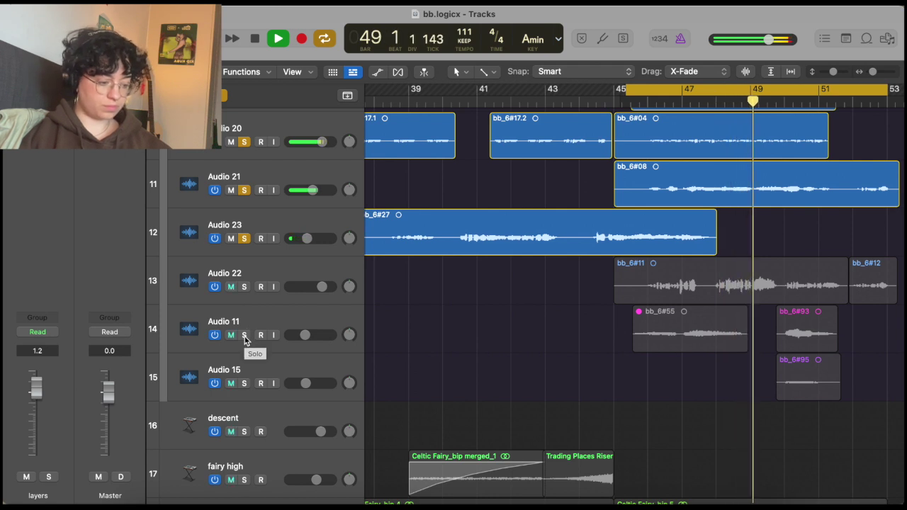
{"action": "left_click", "coordinate": [244, 335]}
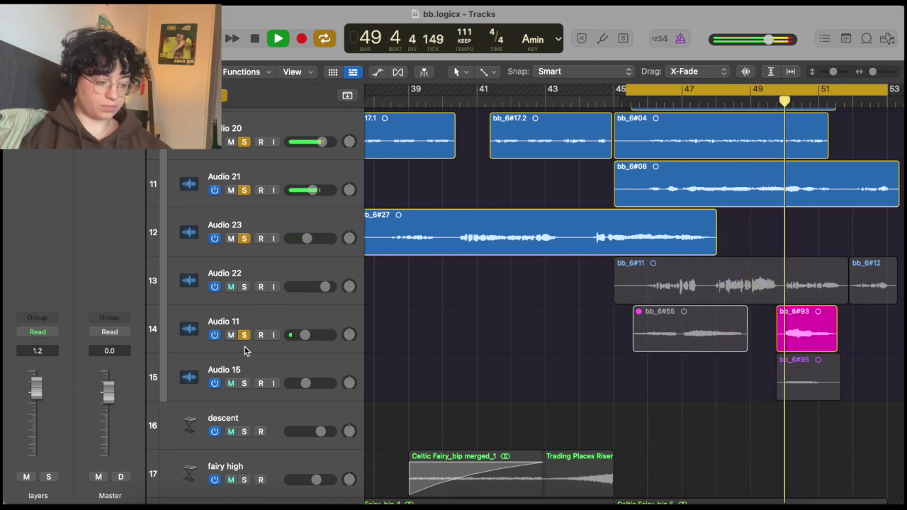
{"action": "left_click", "coordinate": [243, 383]}
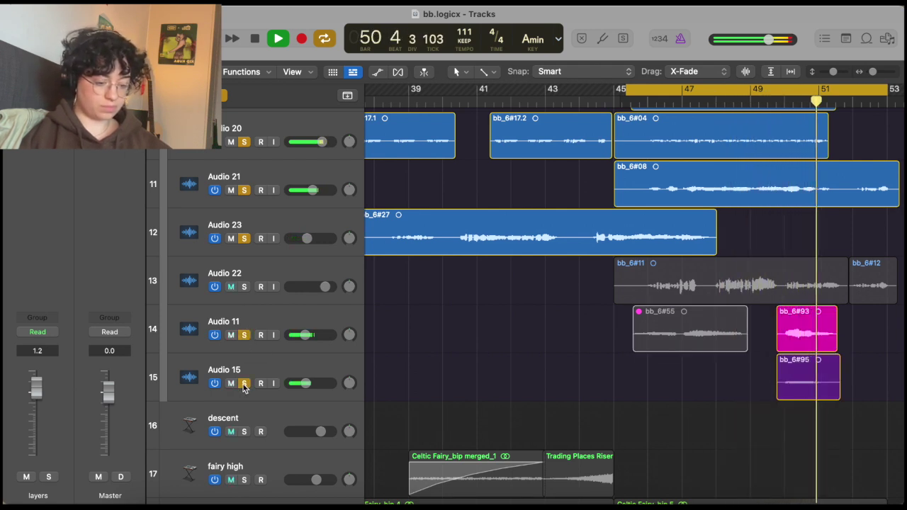
{"action": "scroll", "coordinate": [251, 324], "scroll_direction": "up", "scroll_amount": 2}
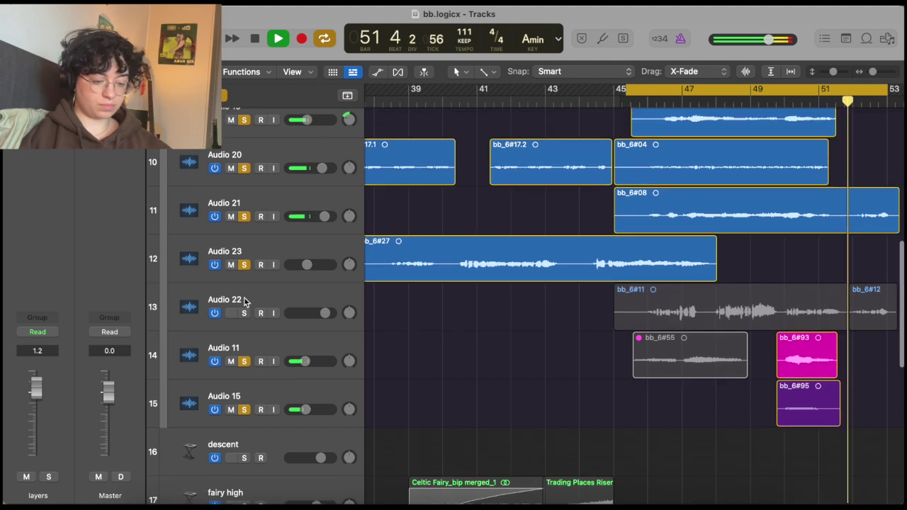
{"action": "left_click", "coordinate": [244, 313]}
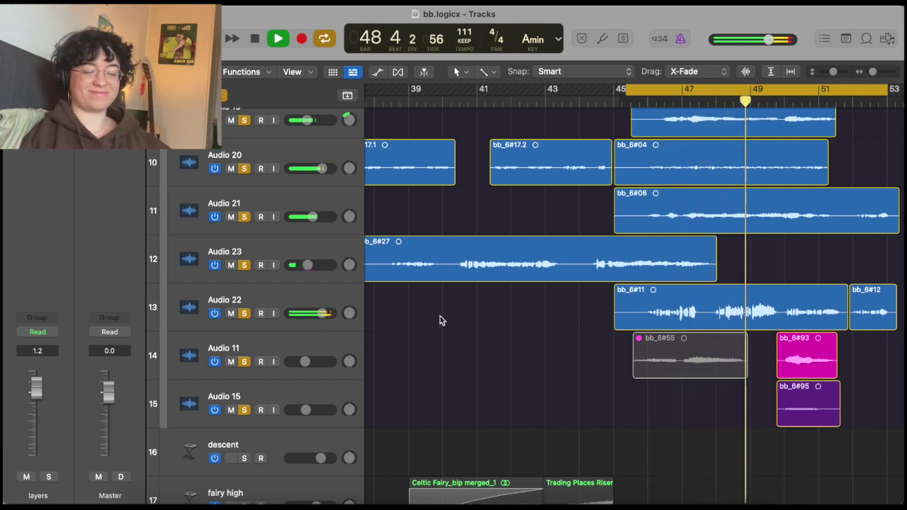
- Look over the soloed vocal layers, stop the looped playback and clear every track solo at once
{"action": "scroll", "coordinate": [440, 316], "scroll_direction": "up", "scroll_amount": 1}
{"action": "scroll", "coordinate": [440, 316], "scroll_direction": "up", "scroll_amount": 3}
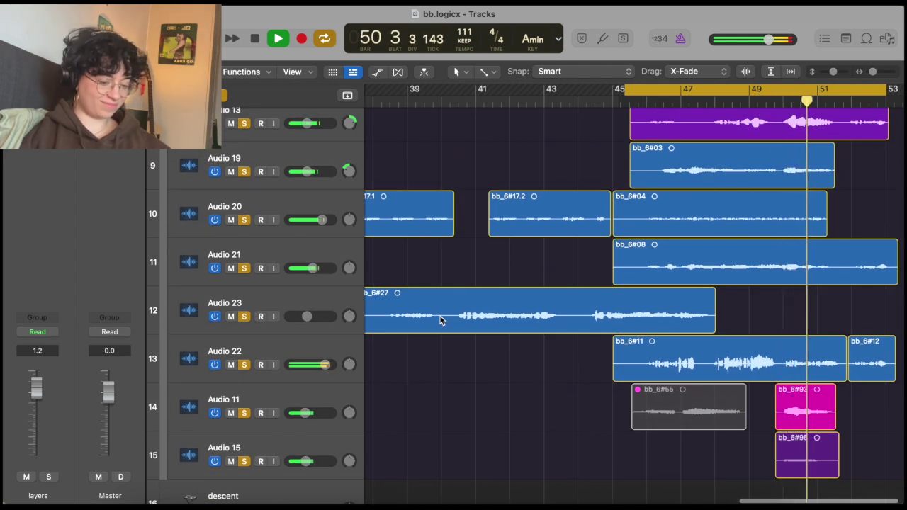
{"action": "scroll", "coordinate": [440, 320], "scroll_direction": "down", "scroll_amount": 3}
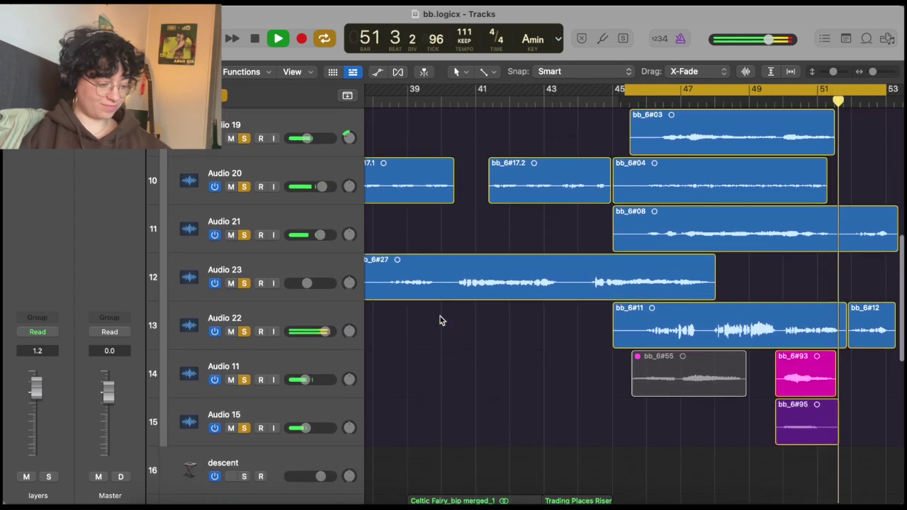
{"action": "scroll", "coordinate": [440, 320], "scroll_direction": "up", "scroll_amount": 1}
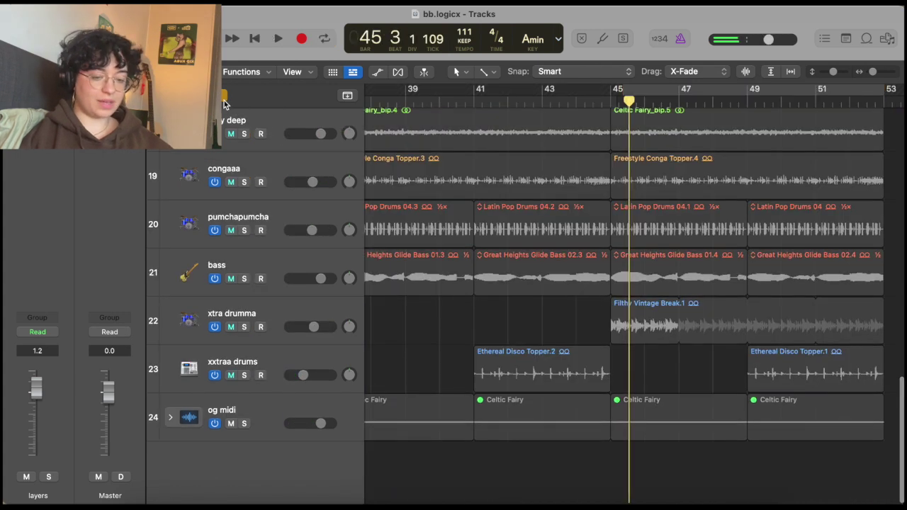
{"action": "left_click", "coordinate": [224, 96]}
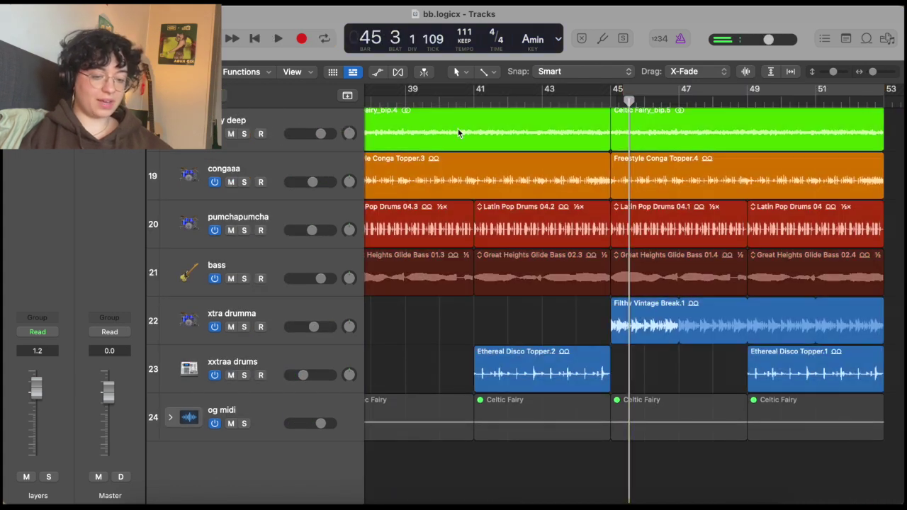
- Collapse the layers stack and bring the whole arrangement from bar 1 to about bar 52 into view
{"action": "scroll", "coordinate": [634, 206], "scroll_direction": "up", "scroll_amount": 10}
{"action": "scroll", "coordinate": [639, 209], "scroll_direction": "up", "scroll_amount": 1}
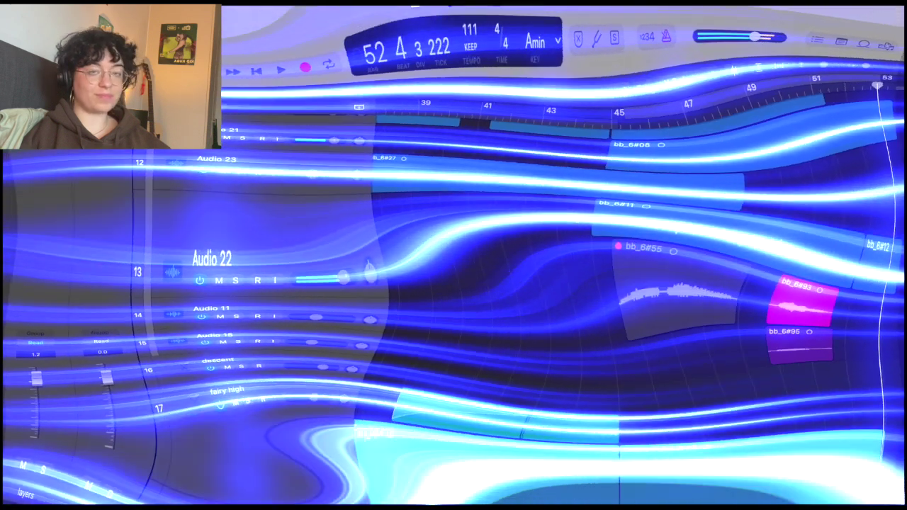
{"action": "scroll", "coordinate": [595, 247], "scroll_direction": "down", "scroll_amount": 5}
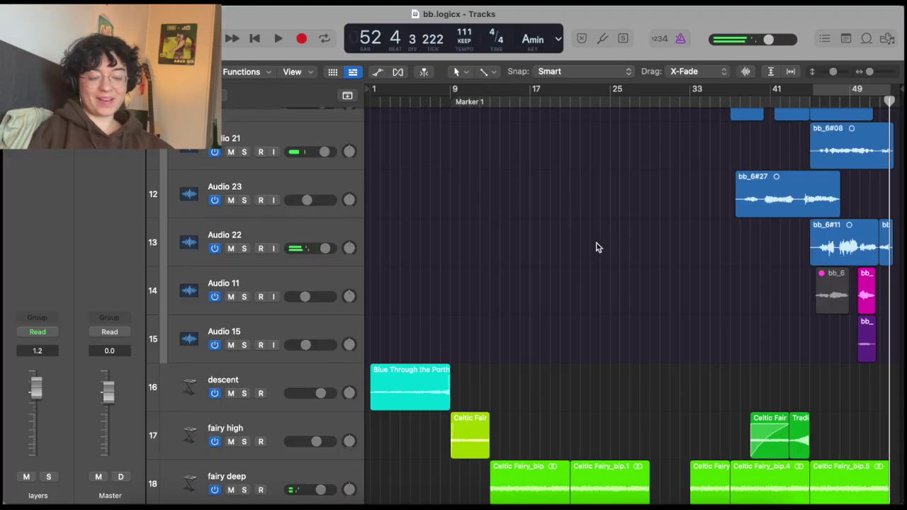
{"action": "scroll", "coordinate": [595, 247], "scroll_direction": "down", "scroll_amount": 8}
{"action": "scroll", "coordinate": [595, 248], "scroll_direction": "up", "scroll_amount": 10}
{"action": "scroll", "coordinate": [595, 247], "scroll_direction": "up", "scroll_amount": 6}
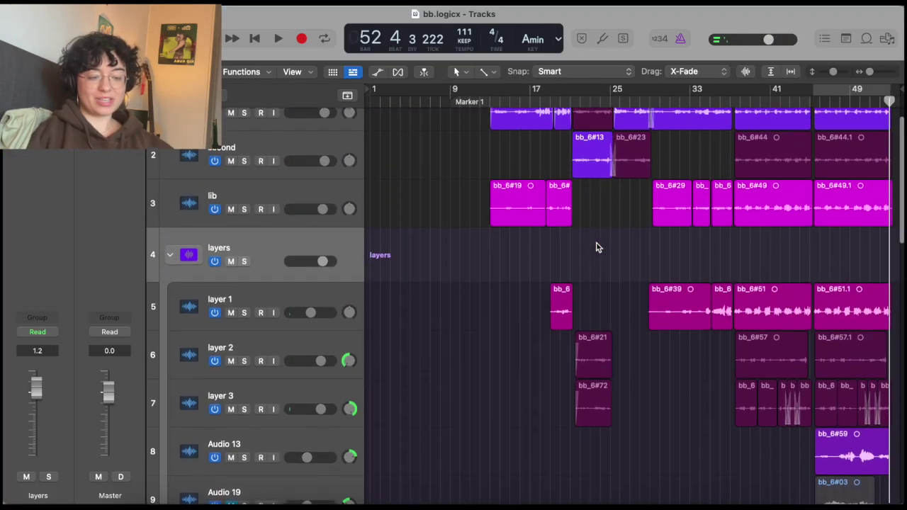
{"action": "left_click", "coordinate": [170, 262]}
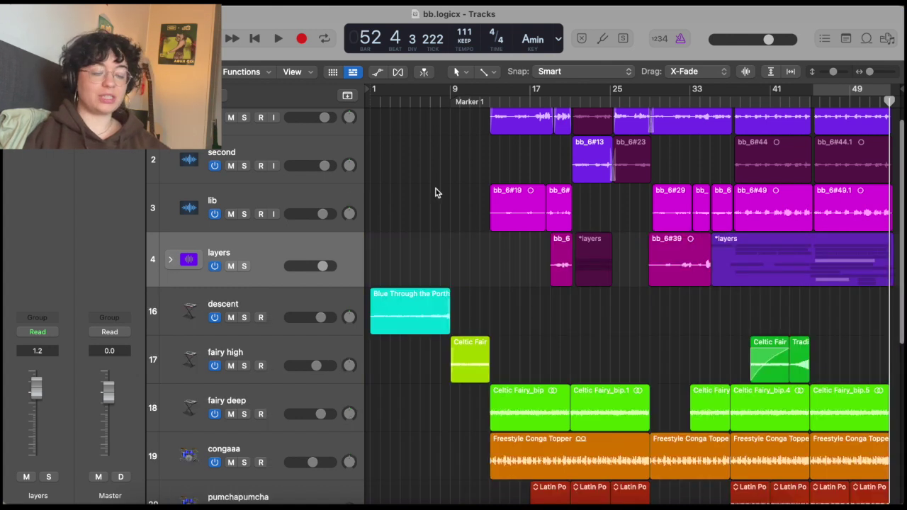
{"action": "scroll", "coordinate": [435, 192], "scroll_direction": "up", "scroll_amount": 1}
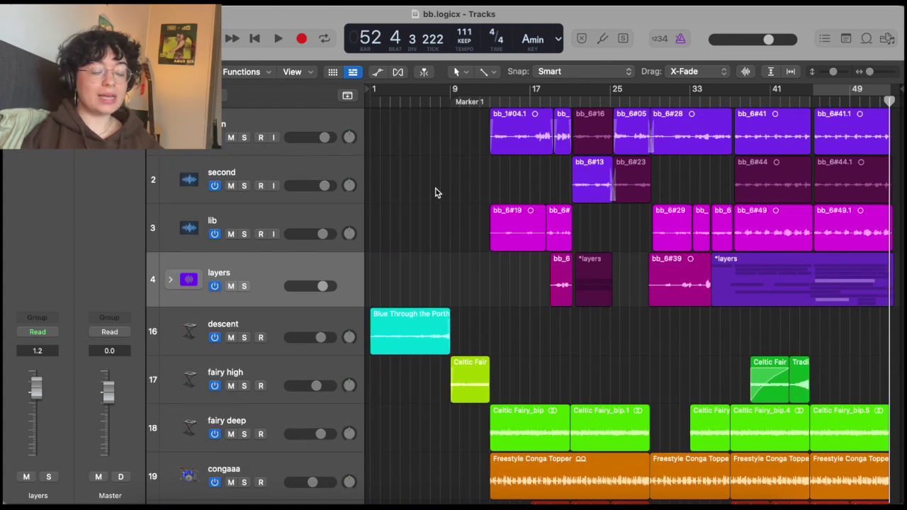